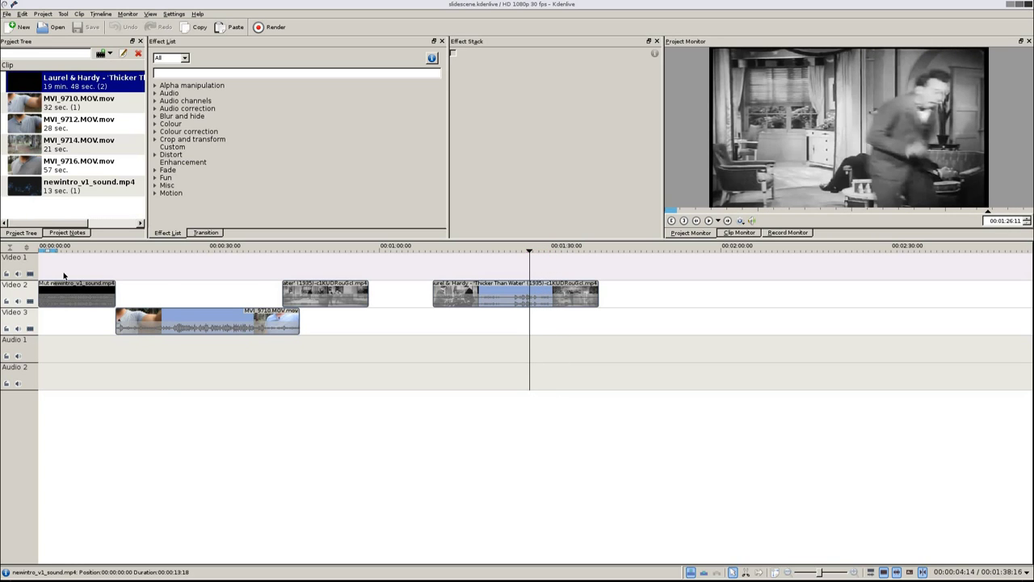
# Add a Freeze effect to the newintro_v1_sound.mp4 clip at 00:00:04:25, enable Freeze After, and scrub past that point to check it
pyautogui.moveTo(47, 263); pyautogui.dragTo(66, 273)
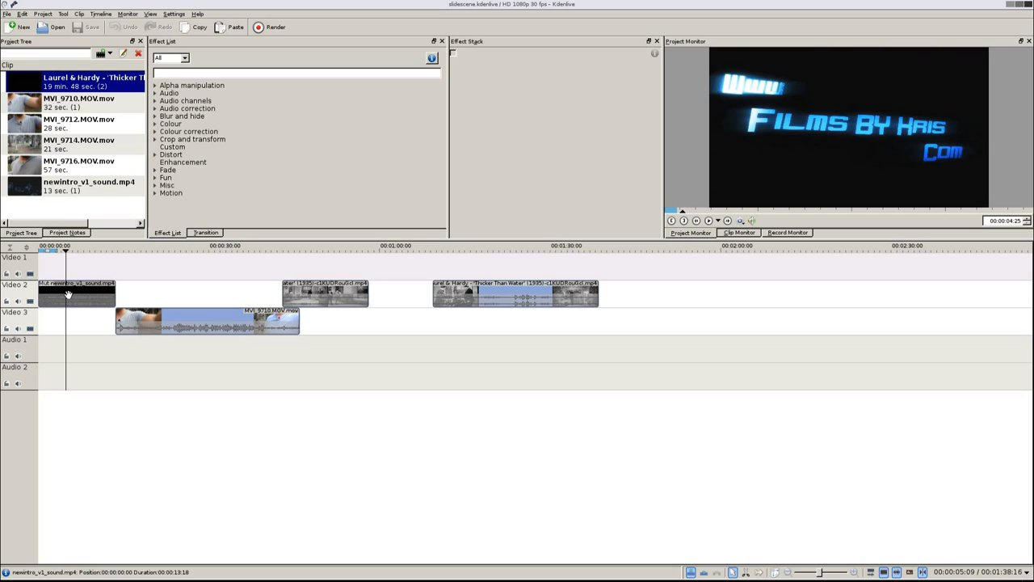
pyautogui.click(67, 296)
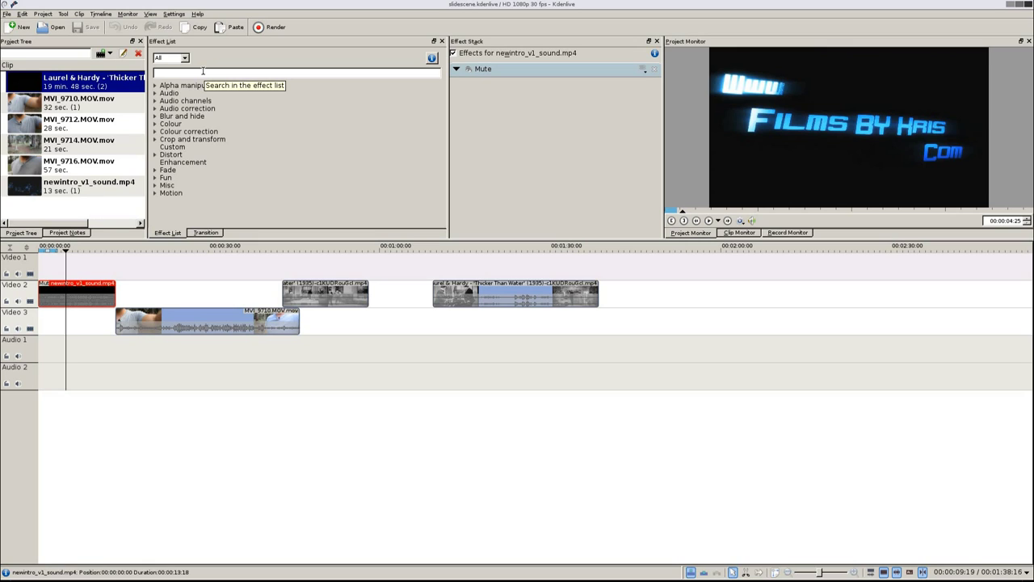
pyautogui.write('free')
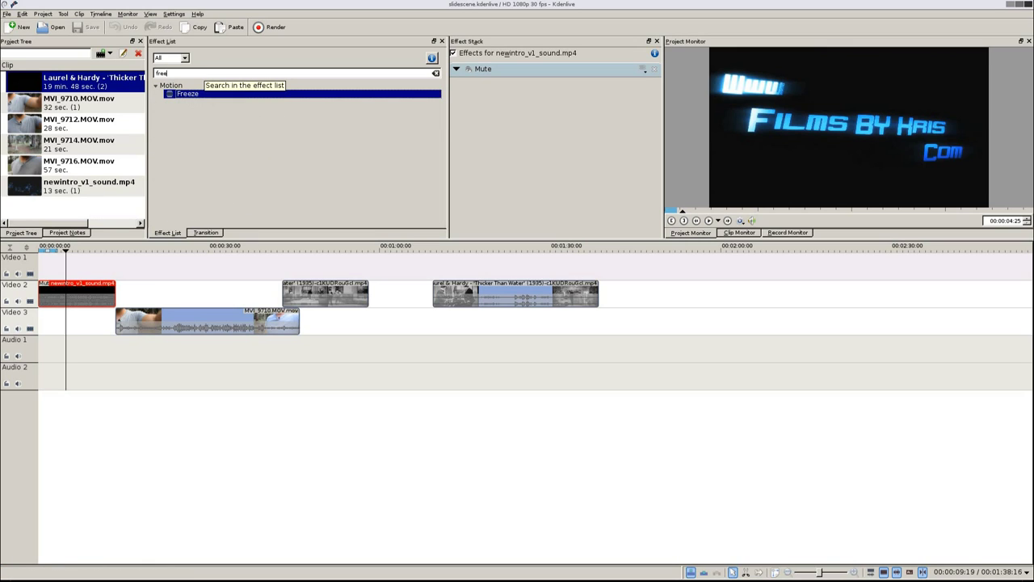
pyautogui.doubleClick(217, 96)
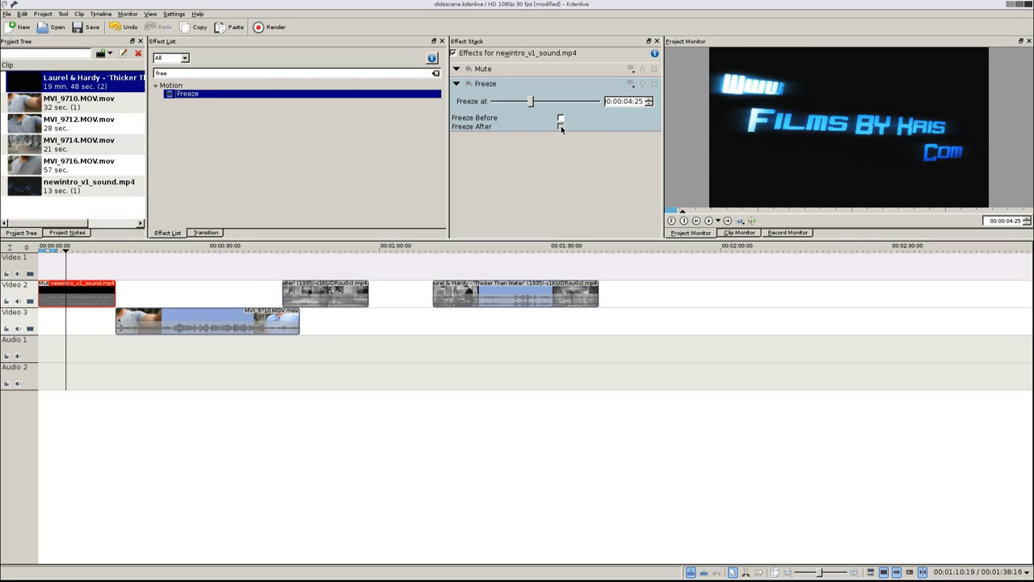
pyautogui.click(58, 267)
pyautogui.click(76, 267)
pyautogui.moveTo(77, 267); pyautogui.dragTo(82, 267)
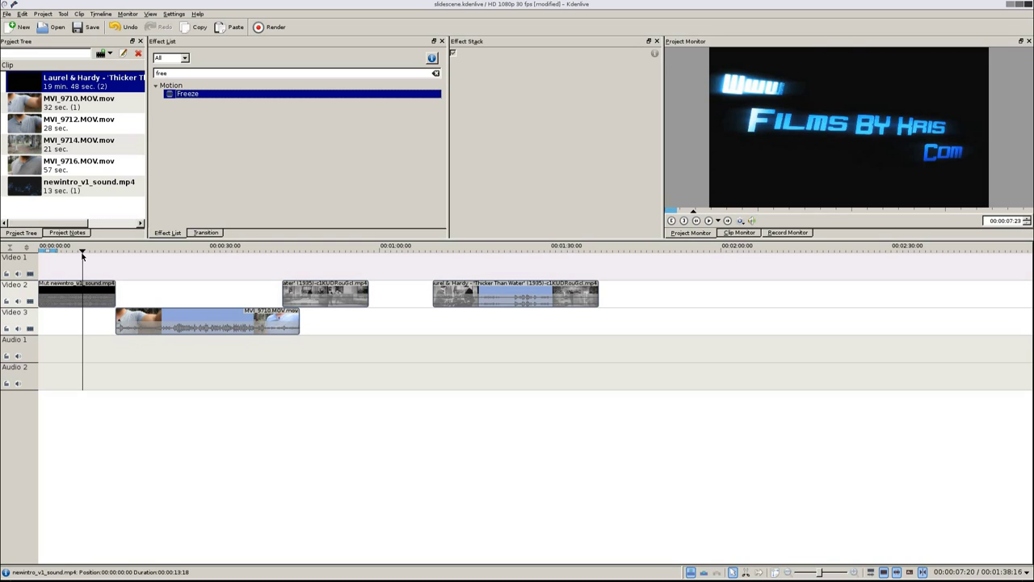
# Trim the start of the MVI_9710.MOV.mov clip on Video 3 to 00:00:20:10, where the scene is empty
pyautogui.moveTo(134, 297)
pyautogui.mouseDown()
pyautogui.moveTo(168, 297)
pyautogui.moveTo(150, 296)
pyautogui.mouseUp()
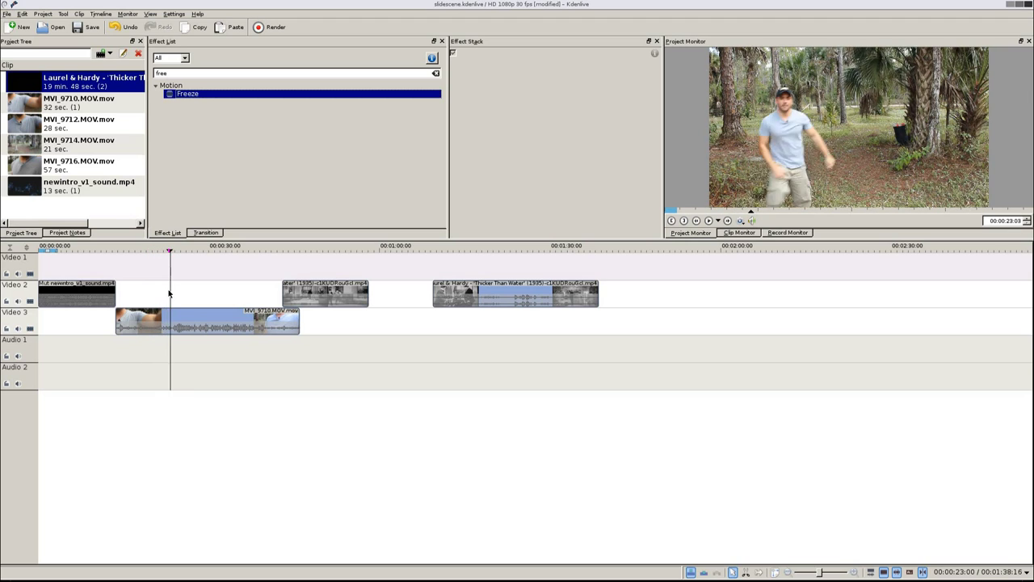
pyautogui.click(158, 293)
pyautogui.moveTo(158, 293); pyautogui.dragTo(153, 294)
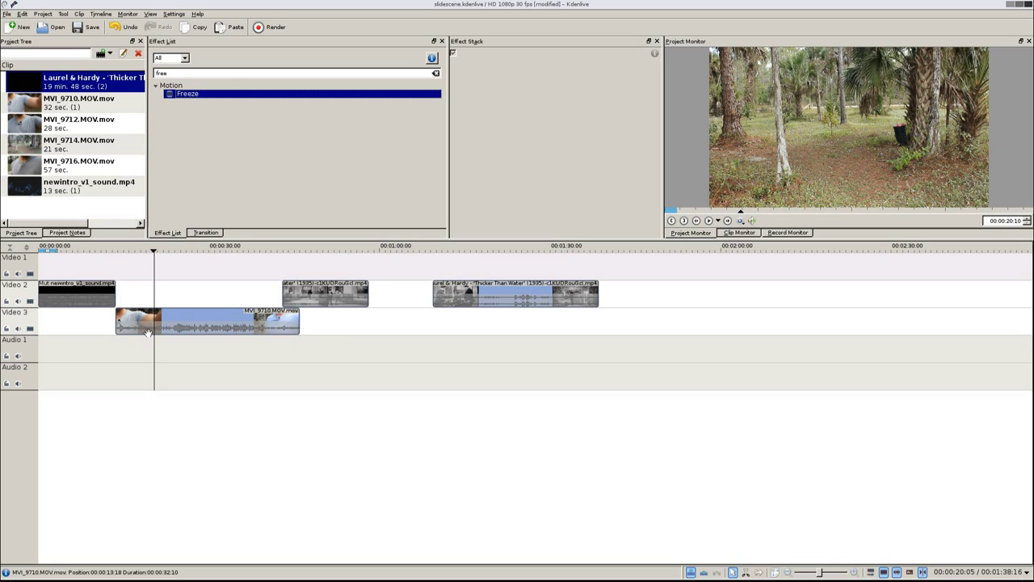
pyautogui.moveTo(118, 318); pyautogui.dragTo(154, 319)
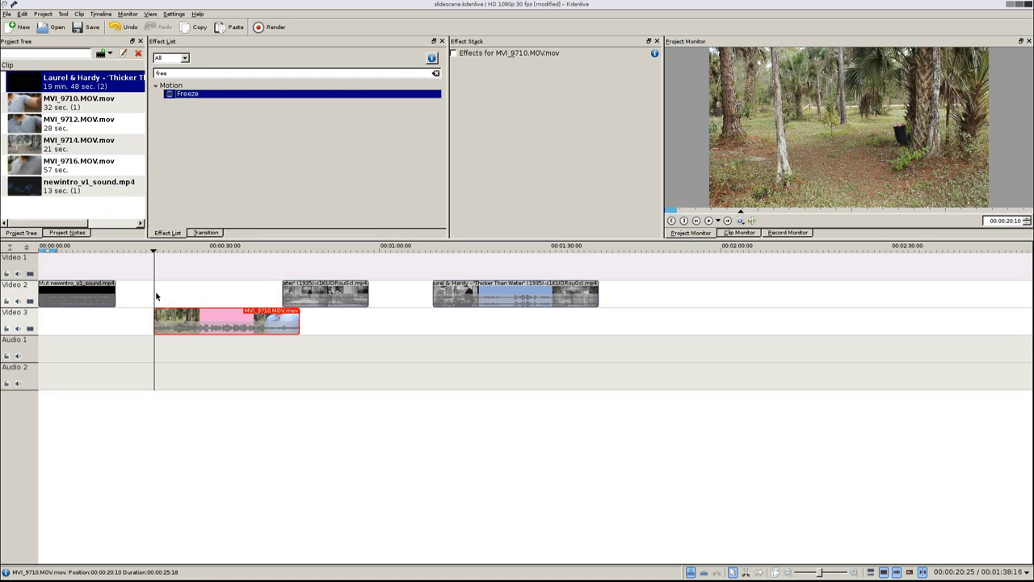
# Move the MVI_9710.MOV.mov clip earlier to start at about 00:00:11:23, overlapping the end of the intro clip
pyautogui.click(166, 296)
pyautogui.press('space')
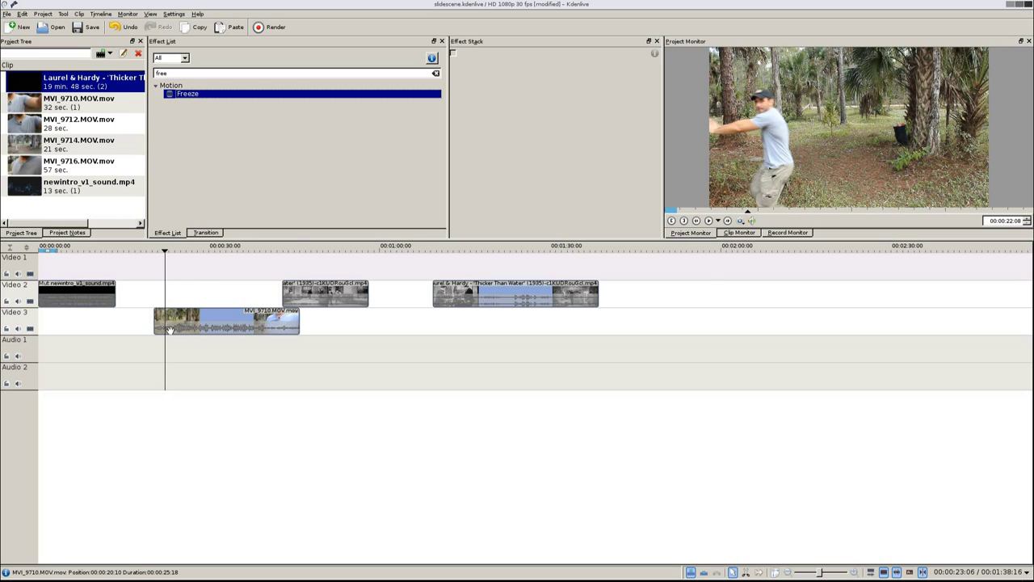
pyautogui.scroll(3, 168, 330)
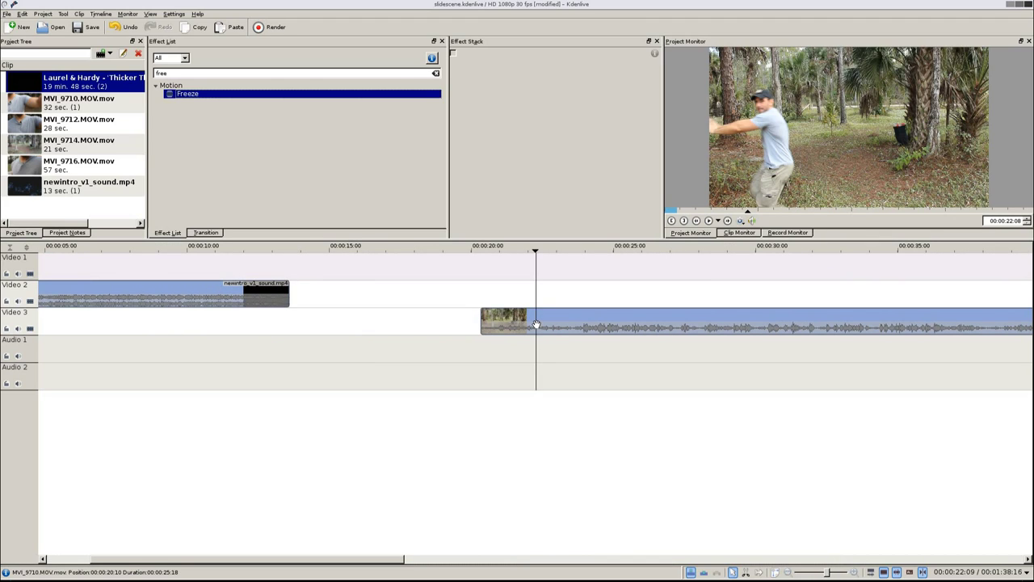
pyautogui.click(536, 323)
pyautogui.moveTo(535, 324); pyautogui.dragTo(292, 332)
pyautogui.click(295, 301)
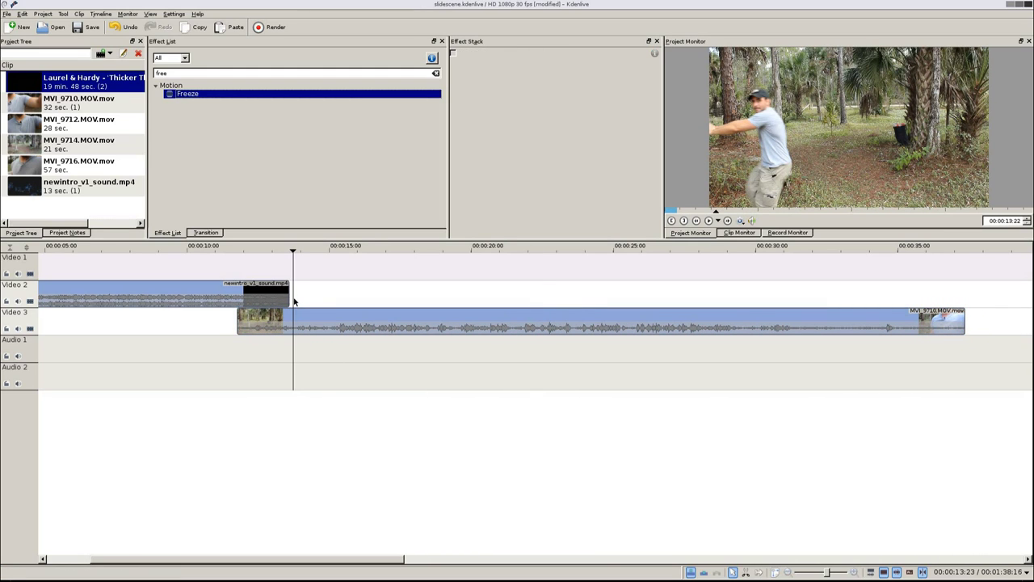
# Shift the MVI_9710.MOV.mov clip a few frames earlier relative to the intro's end at 00:00:13:18 and check the frames around the cut
pyautogui.click(228, 291)
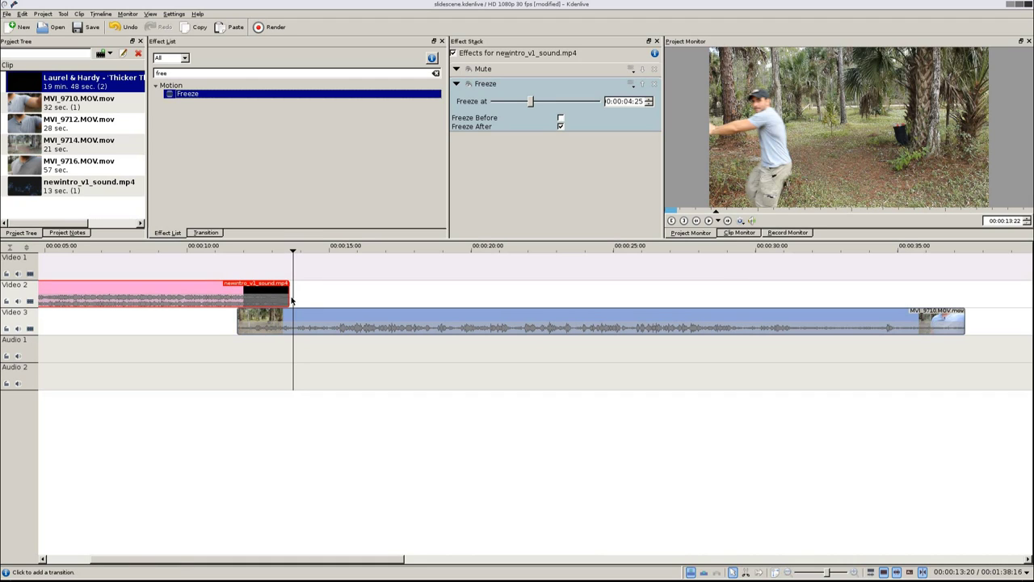
pyautogui.press('Left')
pyautogui.press('Left')
pyautogui.press('Left')
pyautogui.press('Left')
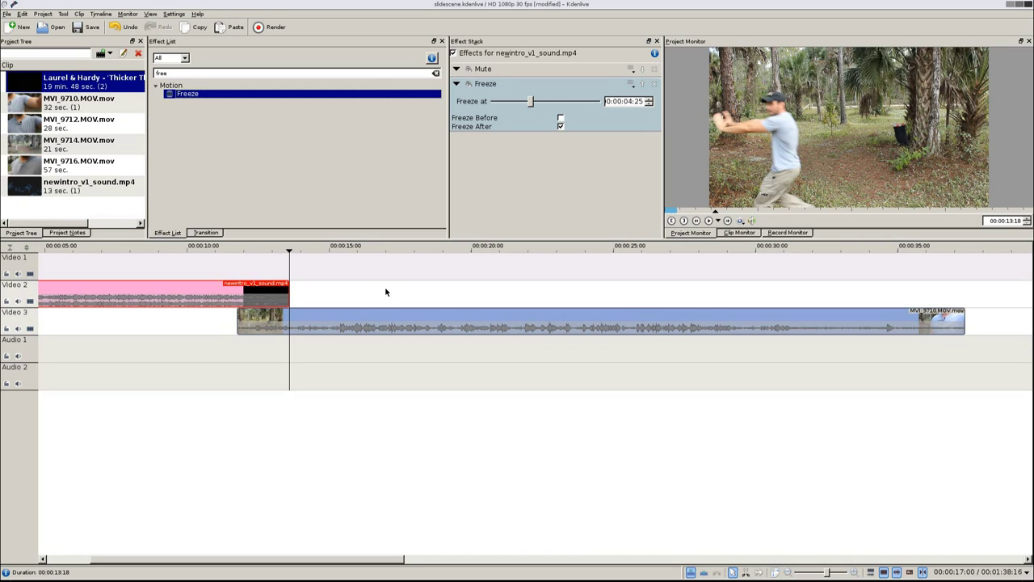
pyautogui.click(357, 320)
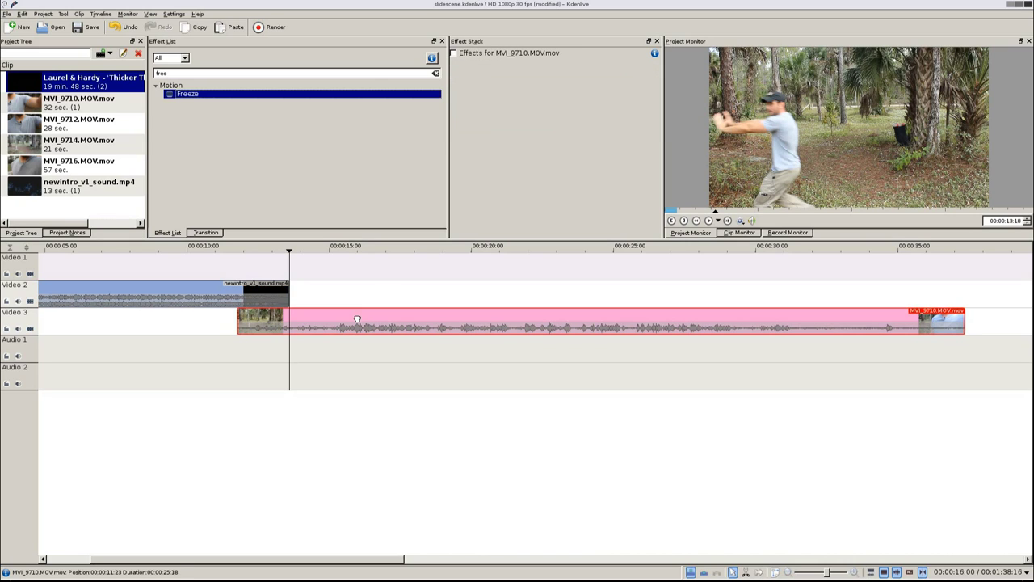
pyautogui.moveTo(356, 319); pyautogui.dragTo(354, 319)
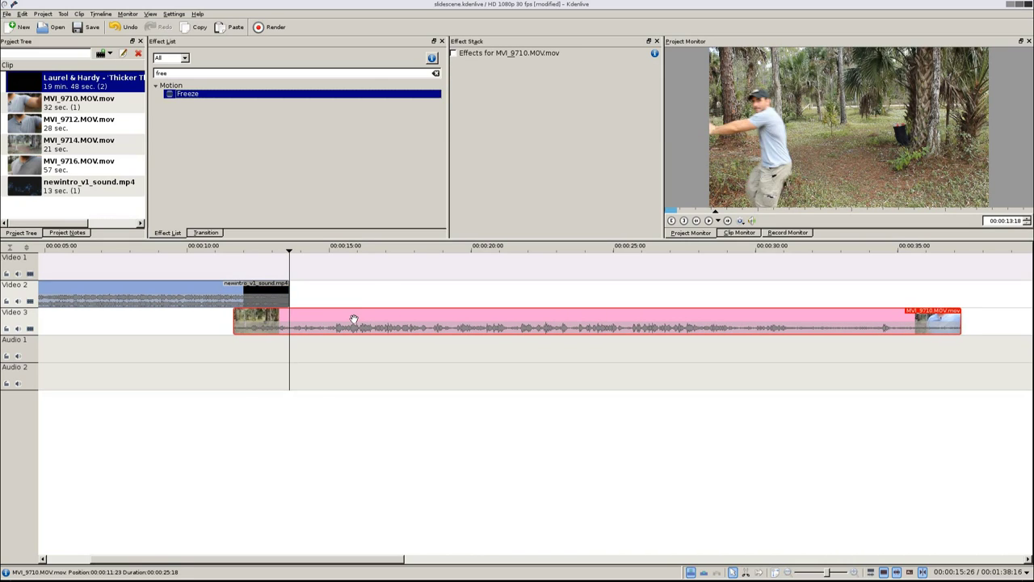
pyautogui.press('Left')
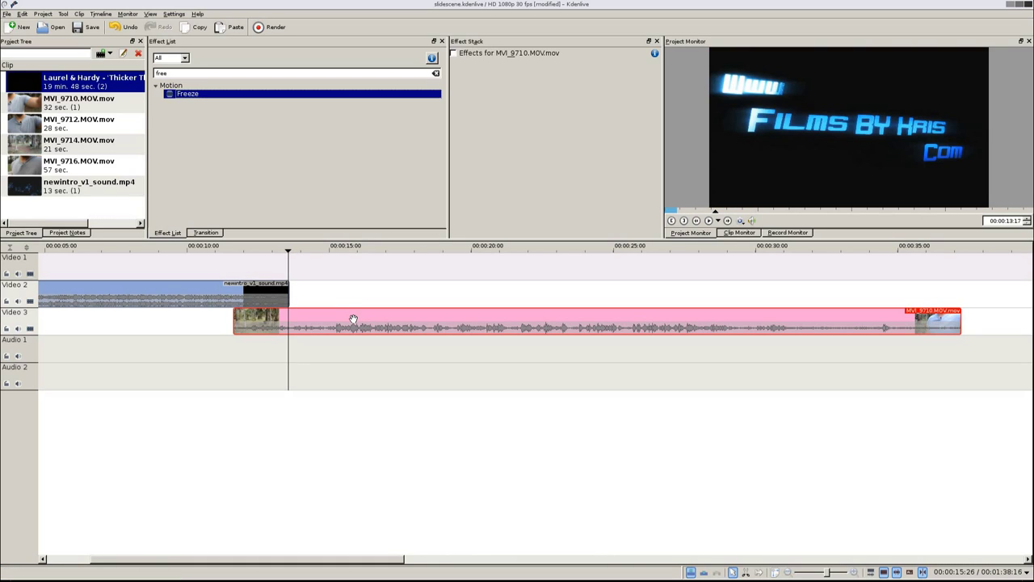
pyautogui.press('Left')
pyautogui.press('Left')
pyautogui.press('Left')
pyautogui.press('Left')
pyautogui.press('Left')
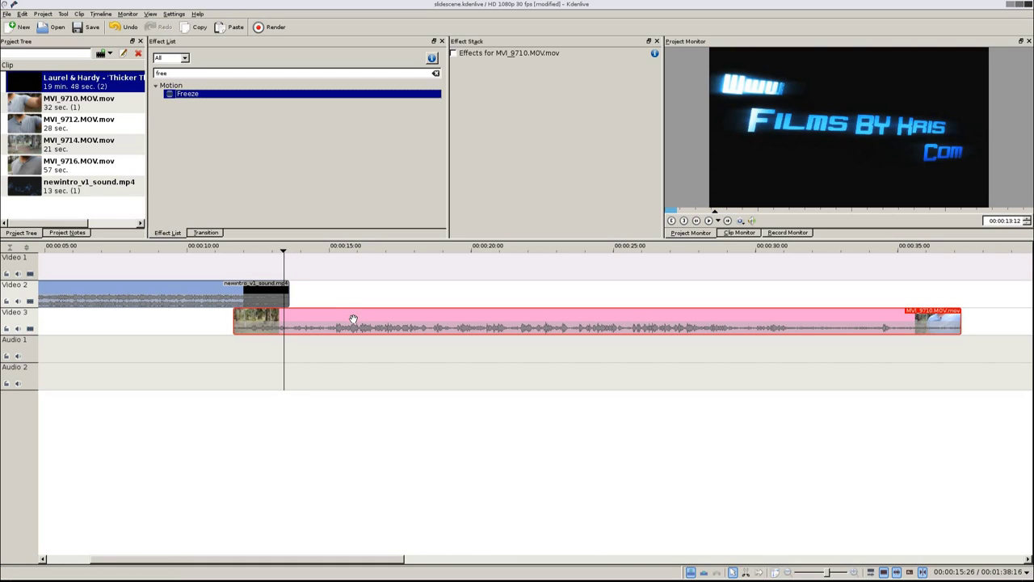
# Add a transition over the overlap of the intro and MVI_9710.MOV.mov clips, set its type to Wipe, and scrub through it
pyautogui.click(288, 306)
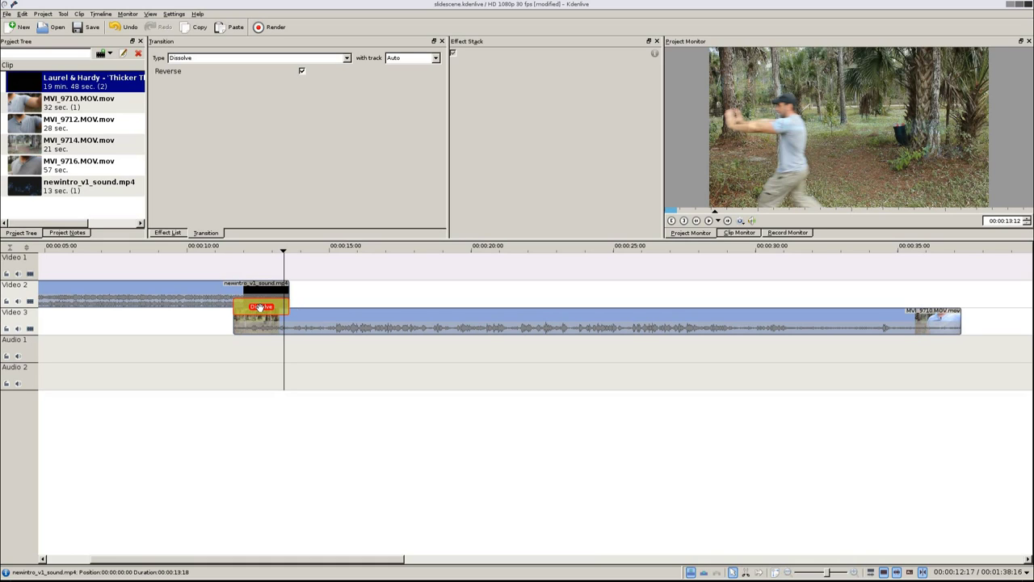
pyautogui.click(348, 58)
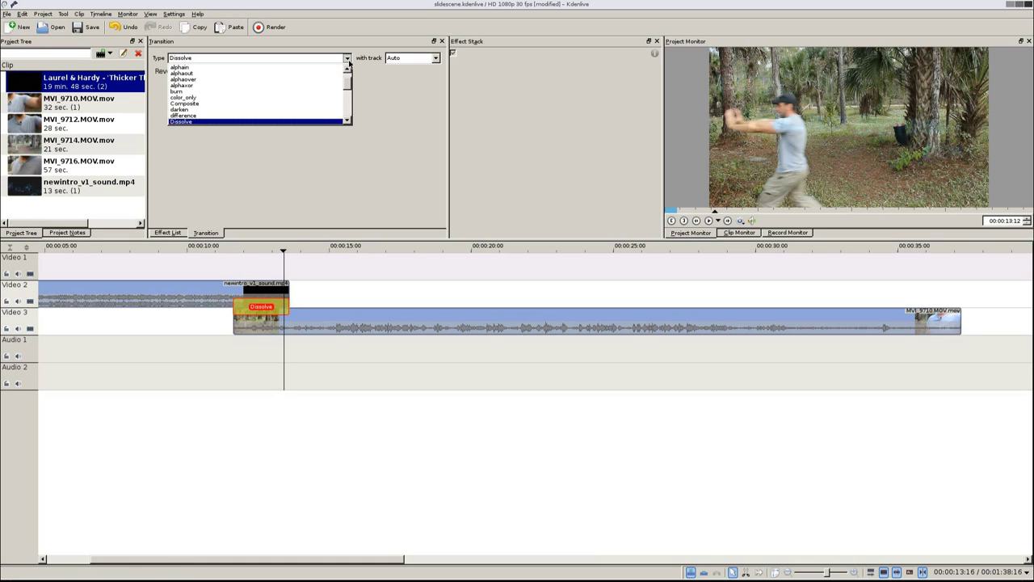
pyautogui.scroll(-4, 267, 97)
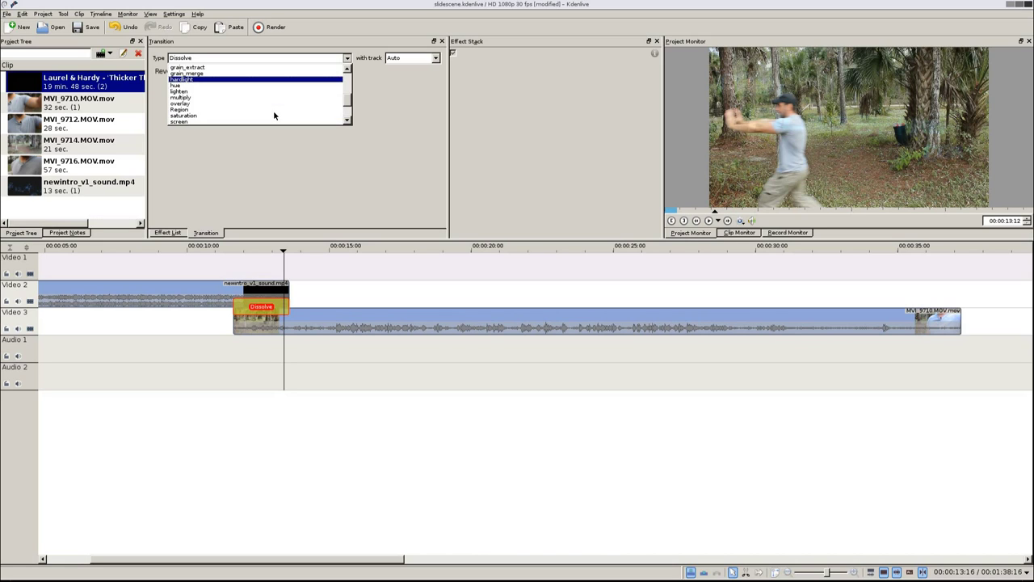
pyautogui.scroll(-3, 273, 114)
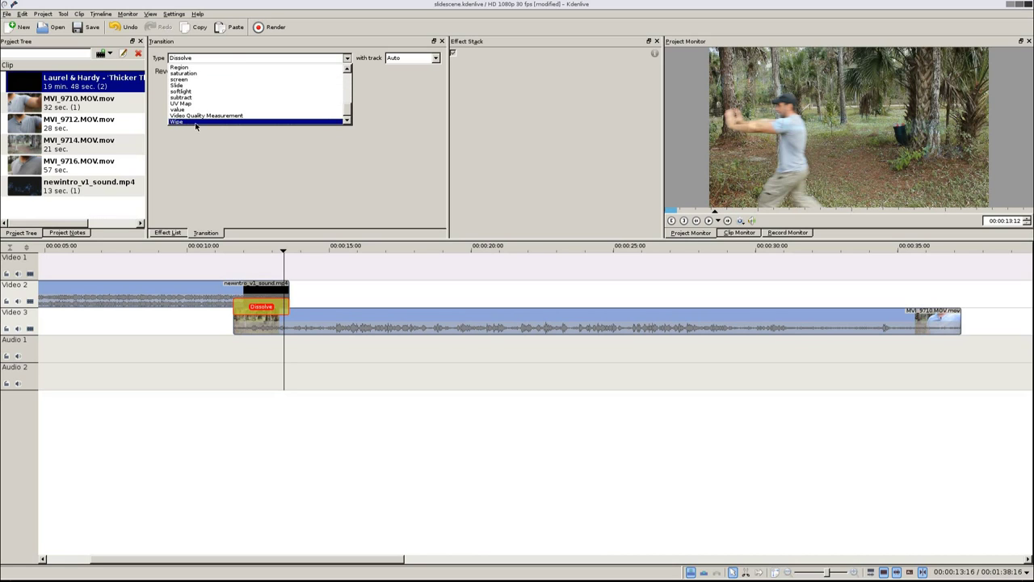
pyautogui.click(195, 122)
pyautogui.click(248, 281)
pyautogui.moveTo(253, 277); pyautogui.dragTo(227, 278)
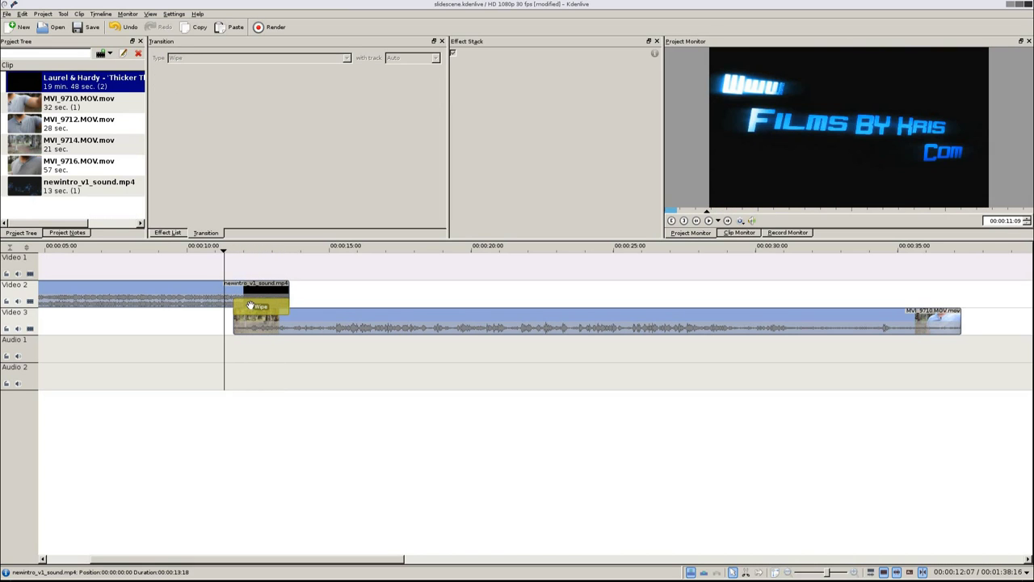
# Set the Wipe transition's image file to linear_x.pgm and preview the wipe from the intro to the footage
pyautogui.click(250, 305)
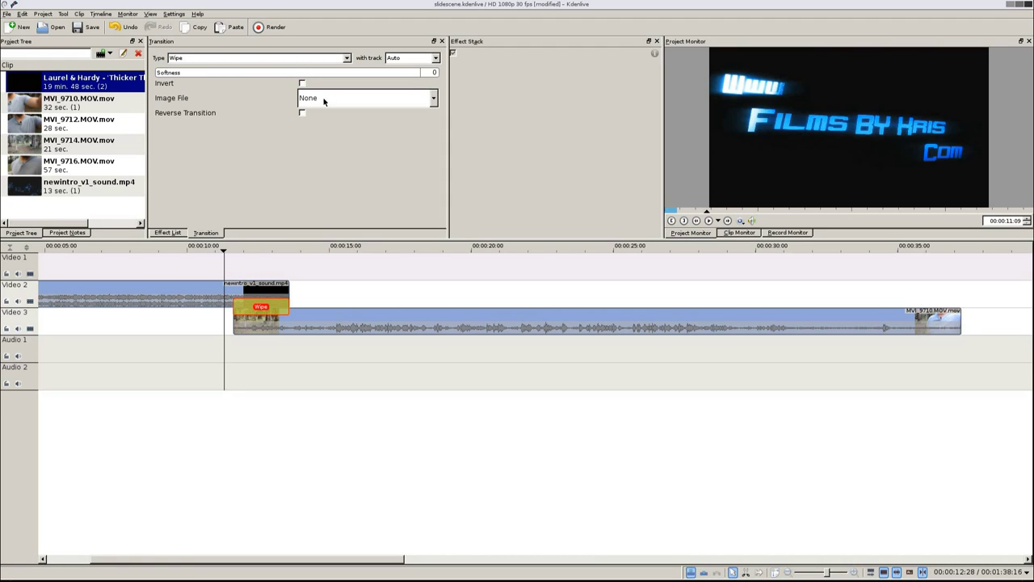
pyautogui.click(358, 97)
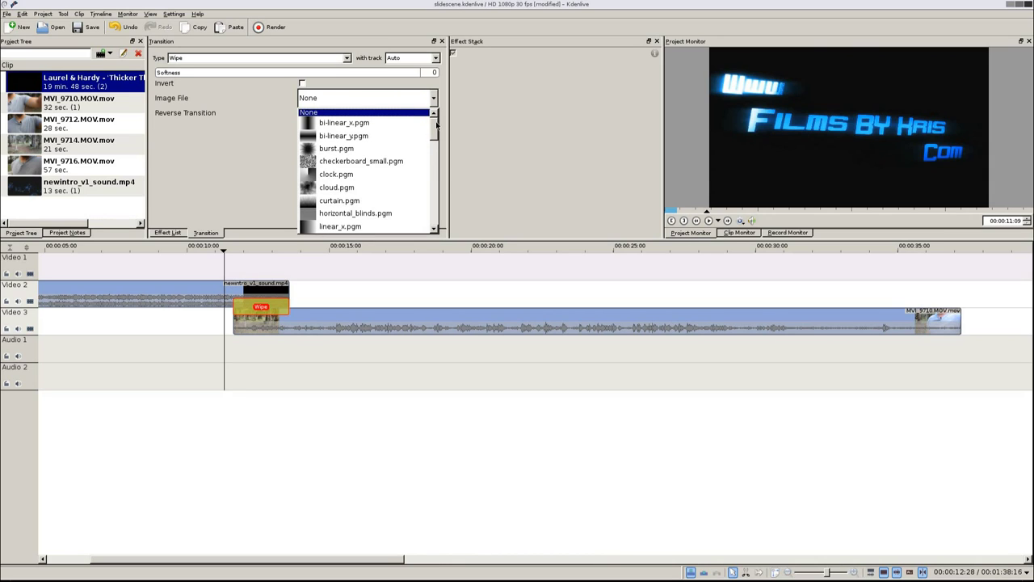
pyautogui.scroll(-2, 391, 162)
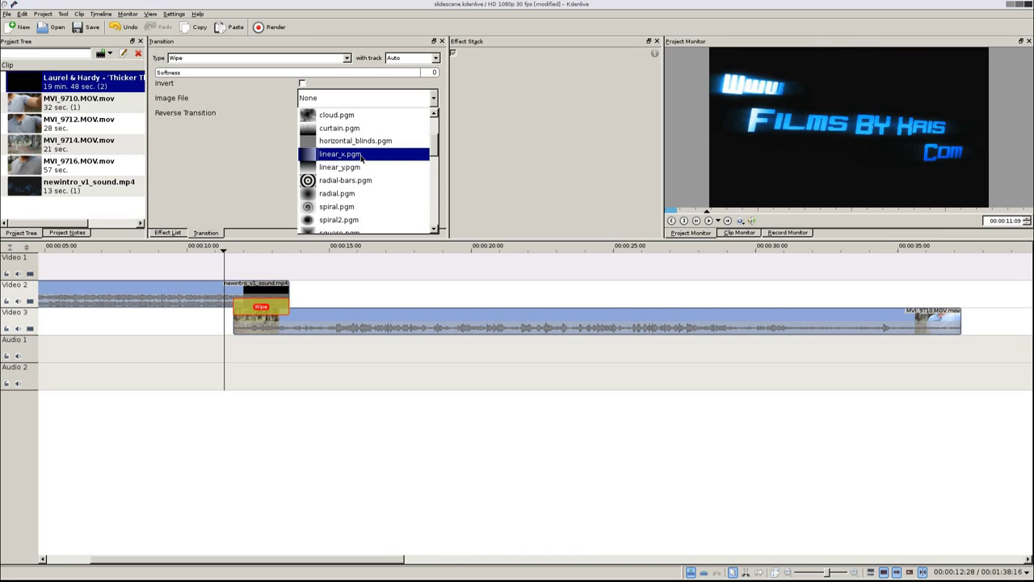
pyautogui.click(361, 154)
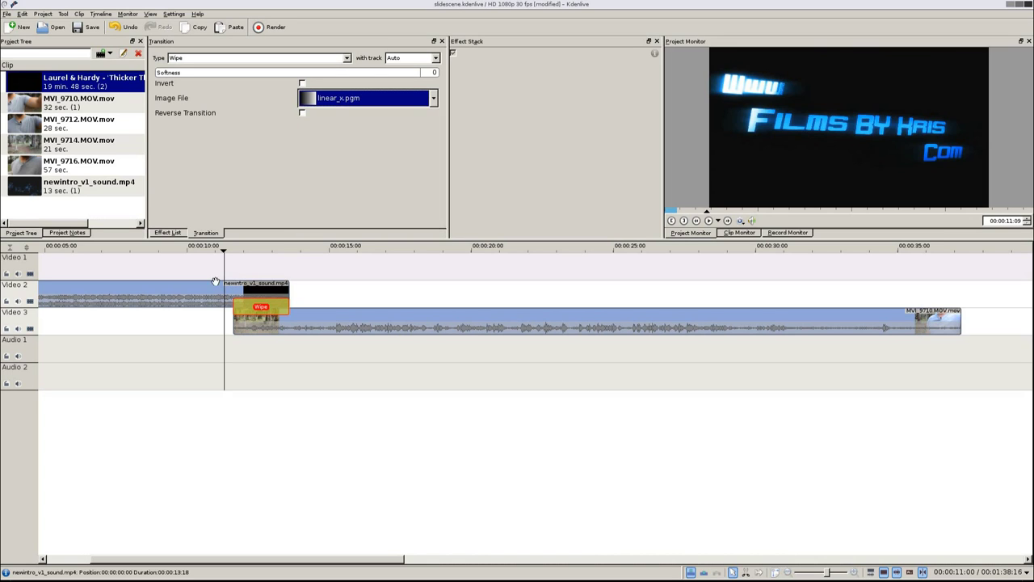
pyautogui.click(246, 274)
pyautogui.moveTo(246, 273)
pyautogui.mouseDown()
pyautogui.moveTo(294, 276)
pyautogui.moveTo(229, 275)
pyautogui.mouseUp()
pyautogui.click(258, 306)
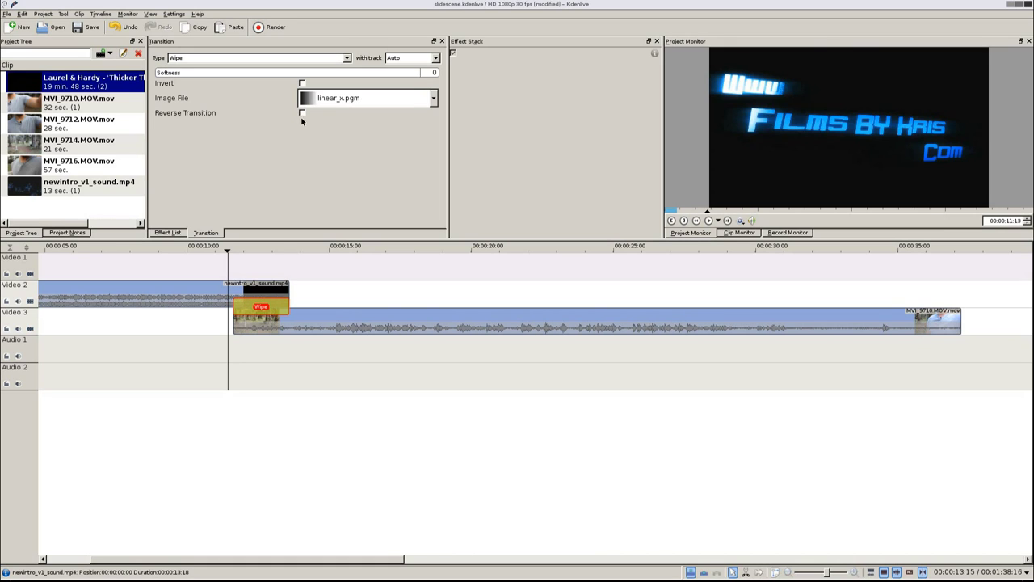
pyautogui.moveTo(229, 275)
pyautogui.mouseDown()
pyautogui.moveTo(296, 286)
pyautogui.moveTo(229, 283)
pyautogui.mouseUp()
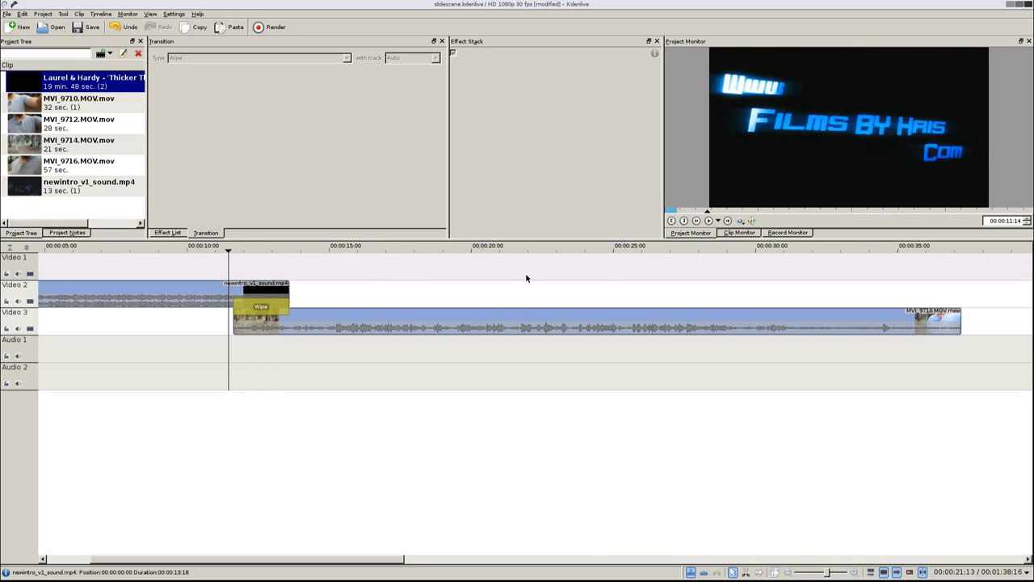
pyautogui.click(708, 221)
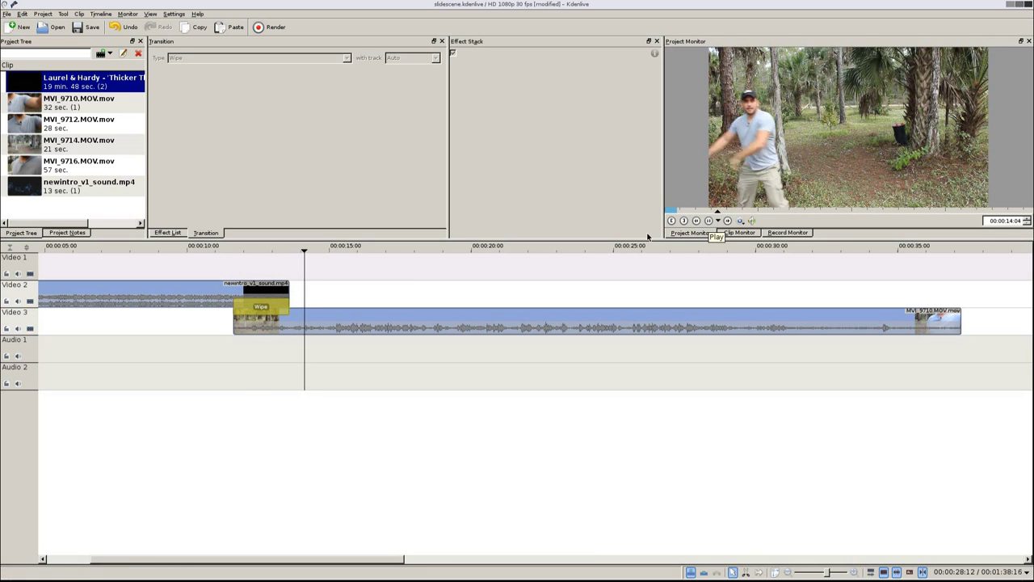
# Find the man's push at 00:00:29:21 and move the Laurel & Hardy clip on Video 2 to start there
pyautogui.press('space')
pyautogui.moveTo(270, 261); pyautogui.dragTo(682, 298)
pyautogui.press('space')
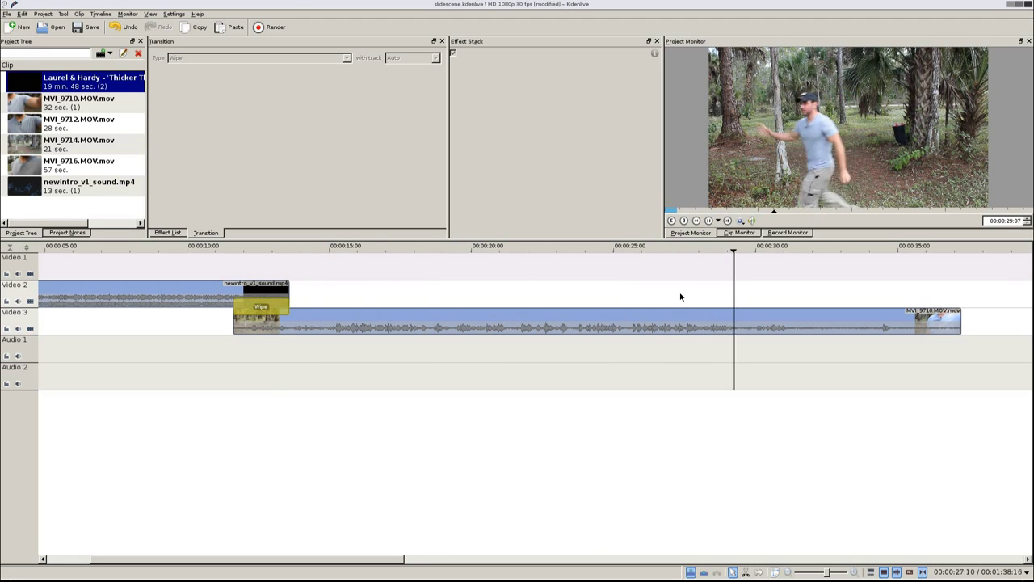
pyautogui.press('space')
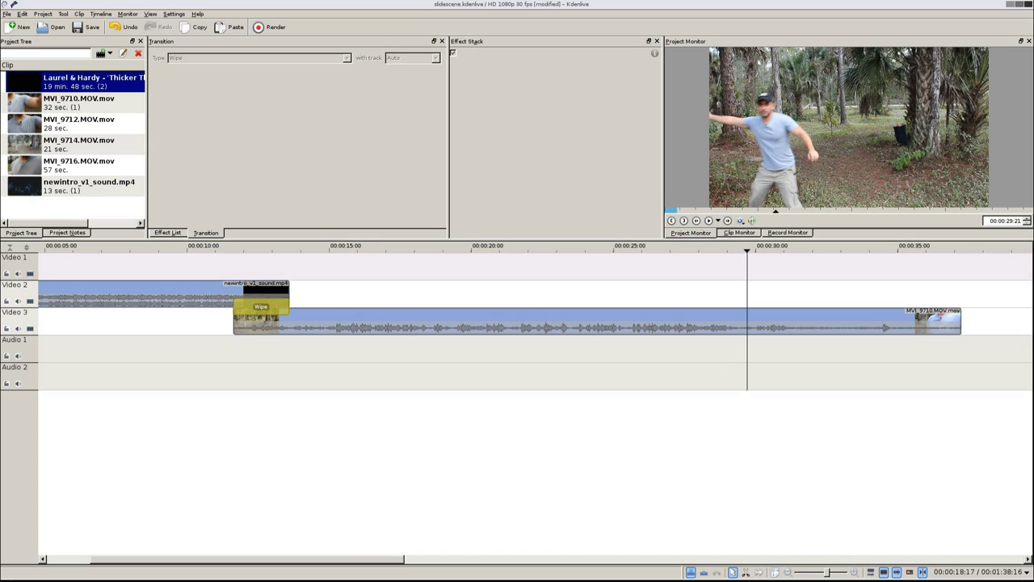
pyautogui.moveTo(358, 561); pyautogui.dragTo(459, 560)
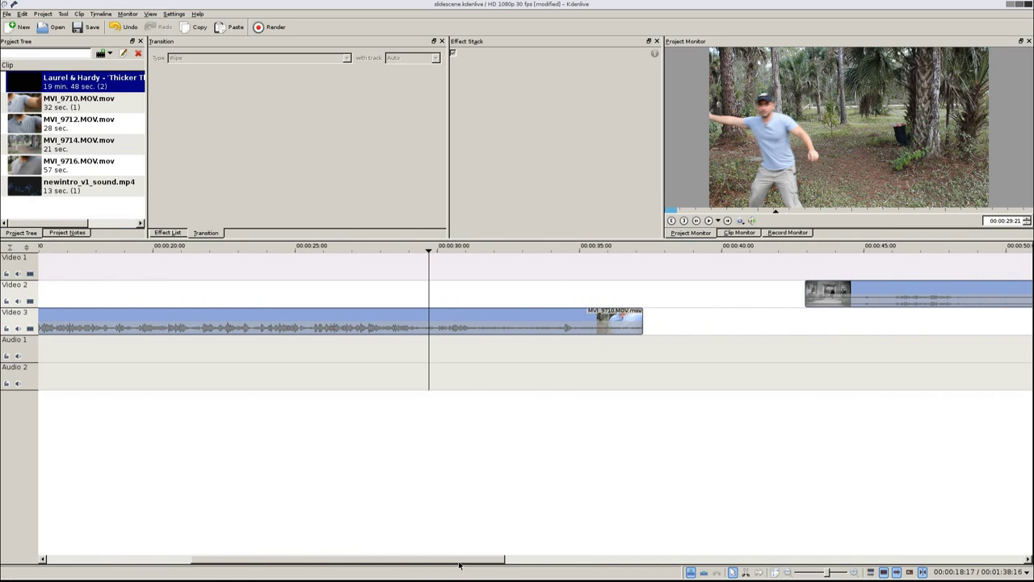
pyautogui.moveTo(842, 291); pyautogui.dragTo(465, 291)
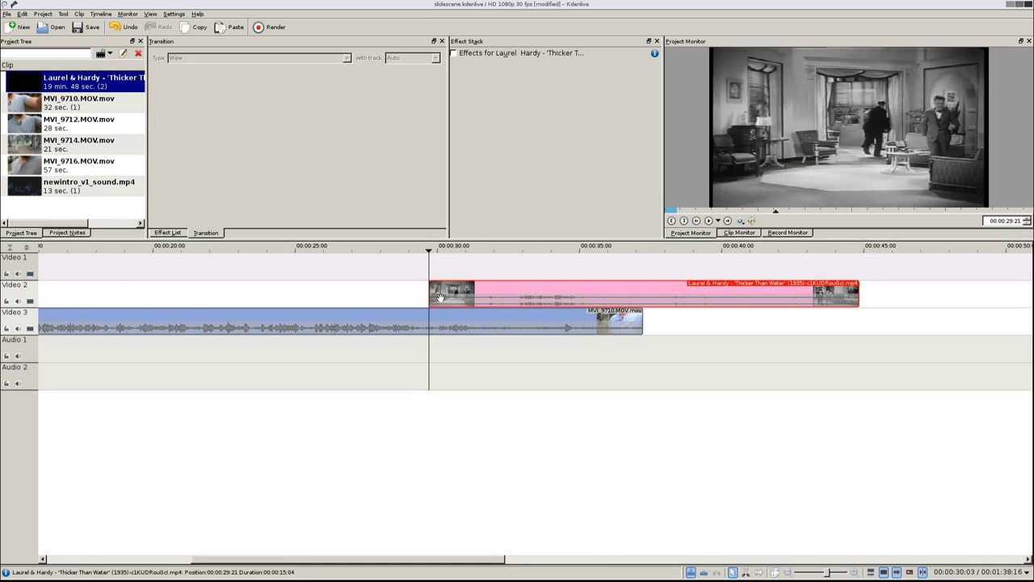
# Hide Video 2, start the Laurel & Hardy clip at 00:00:30:07, and trim the end of MVI_9710.MOV.mov to 00:00:31:28
pyautogui.click(31, 302)
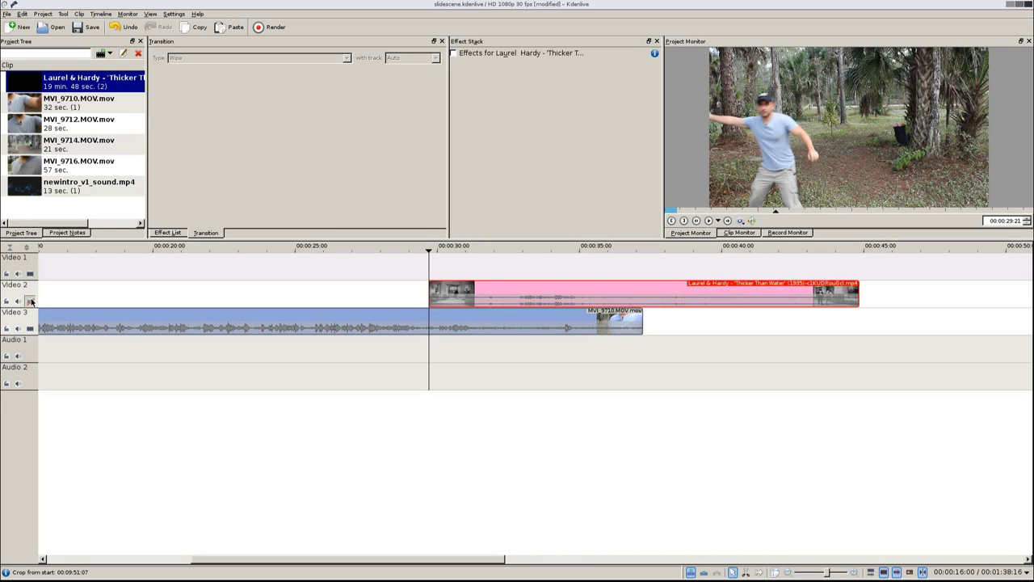
pyautogui.moveTo(429, 262); pyautogui.dragTo(493, 277)
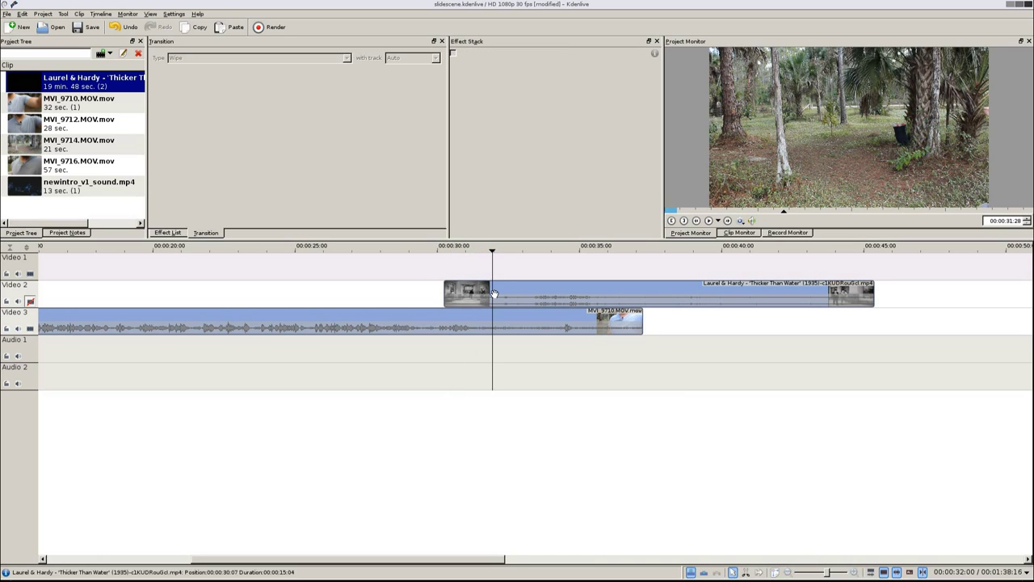
pyautogui.moveTo(642, 322); pyautogui.dragTo(494, 319)
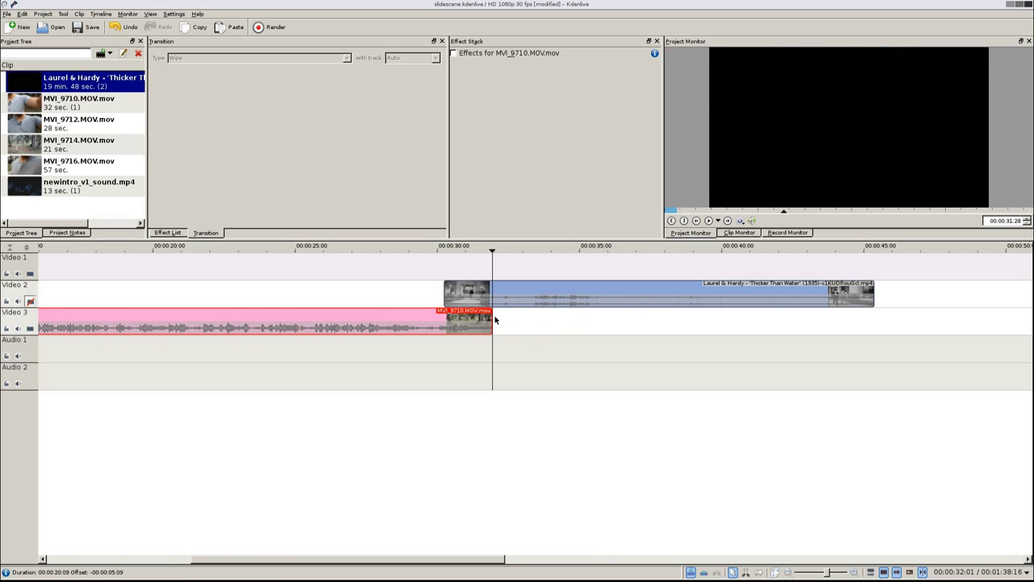
# Add a transition over the overlap of MVI_9710.MOV.mov and the Laurel & Hardy clip, with type Wipe and image file linear_x.pgm
pyautogui.click(450, 304)
pyautogui.click(466, 310)
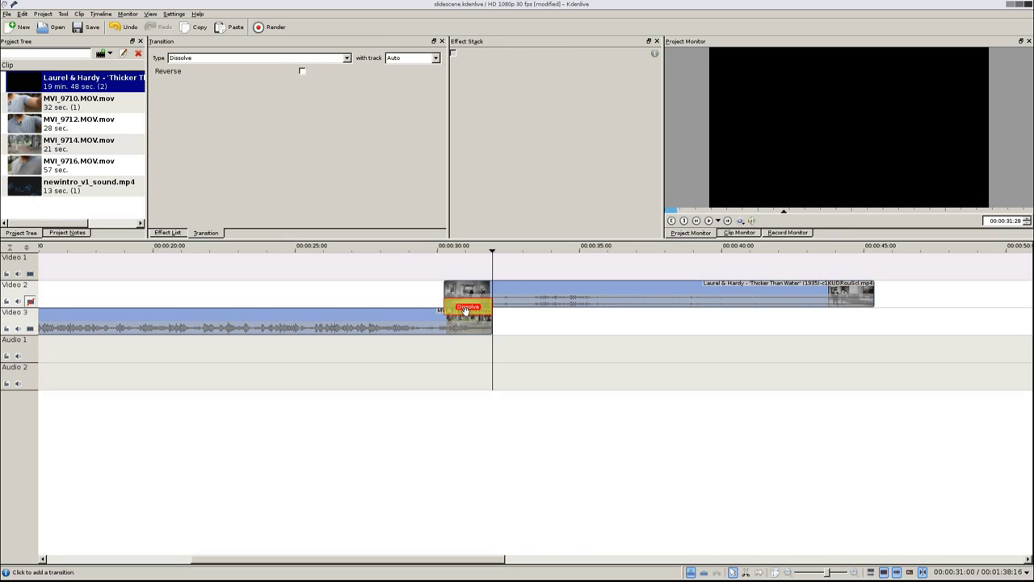
pyautogui.click(337, 59)
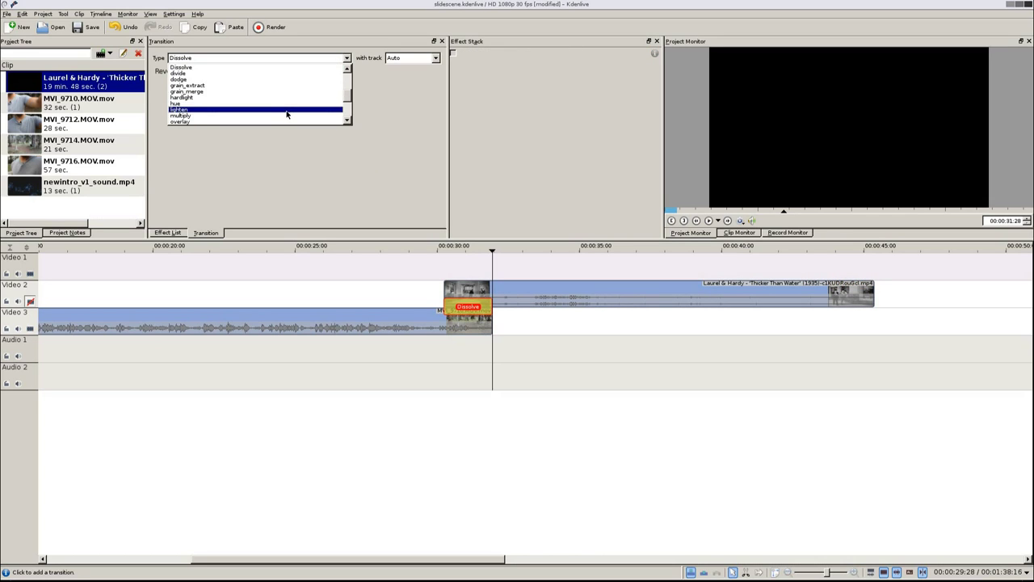
pyautogui.scroll(-3, 250, 113)
pyautogui.click(234, 122)
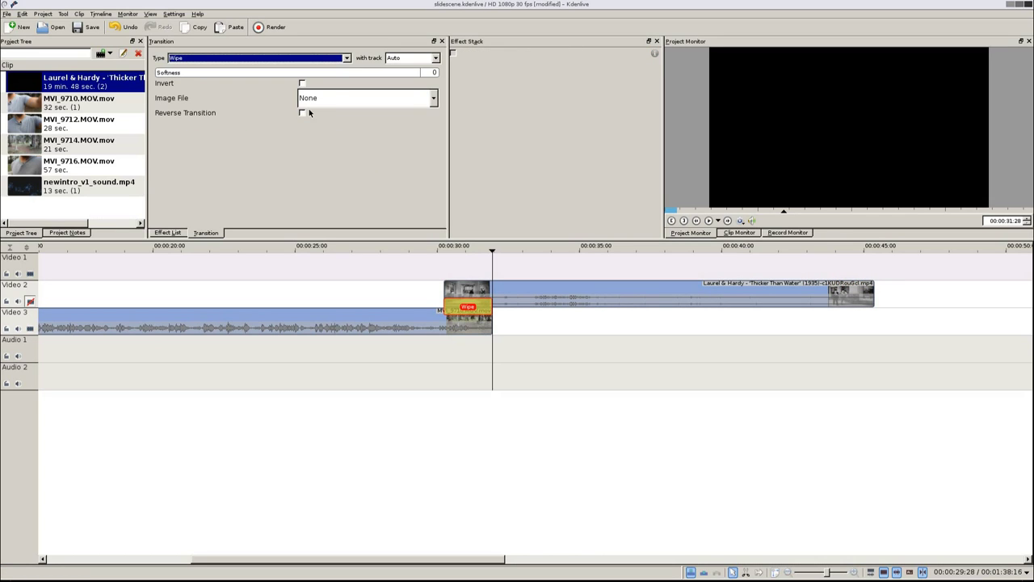
pyautogui.click(344, 99)
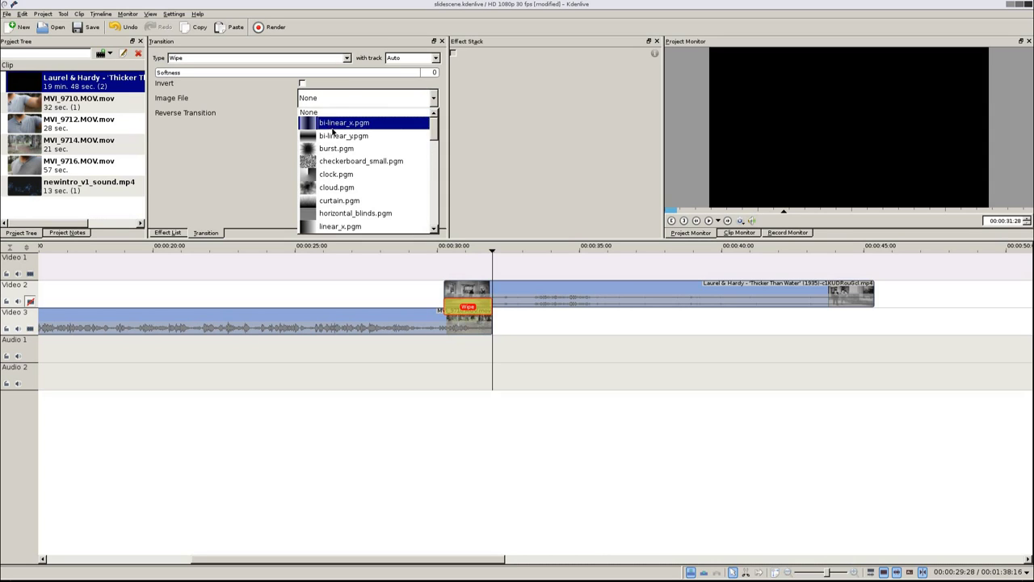
pyautogui.scroll(-1, 364, 166)
pyautogui.click(362, 206)
# Show Video 2 again and scrub through the wipe from the forest footage to the Laurel & Hardy clip
pyautogui.moveTo(434, 270); pyautogui.dragTo(443, 277)
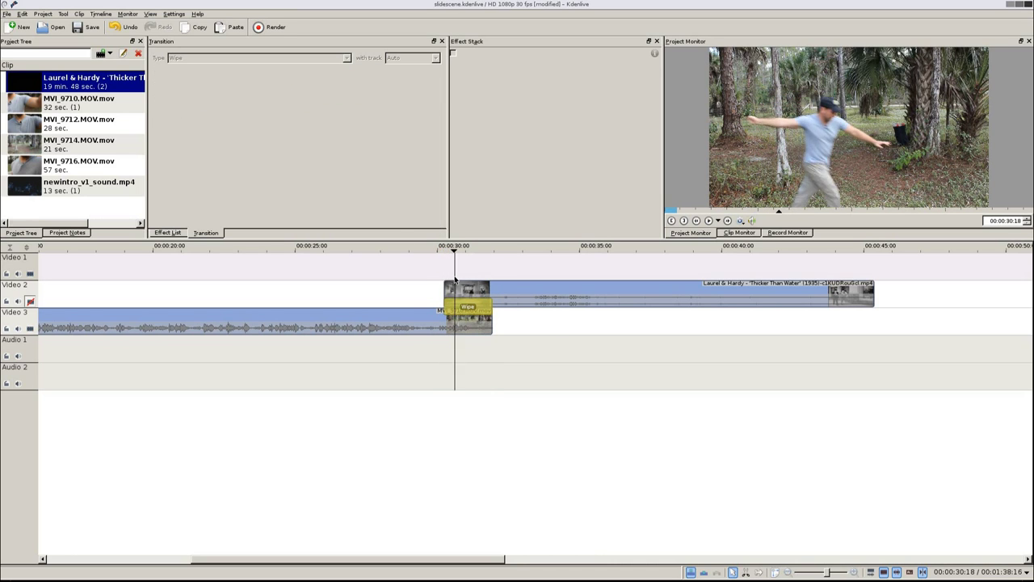
pyautogui.click(32, 302)
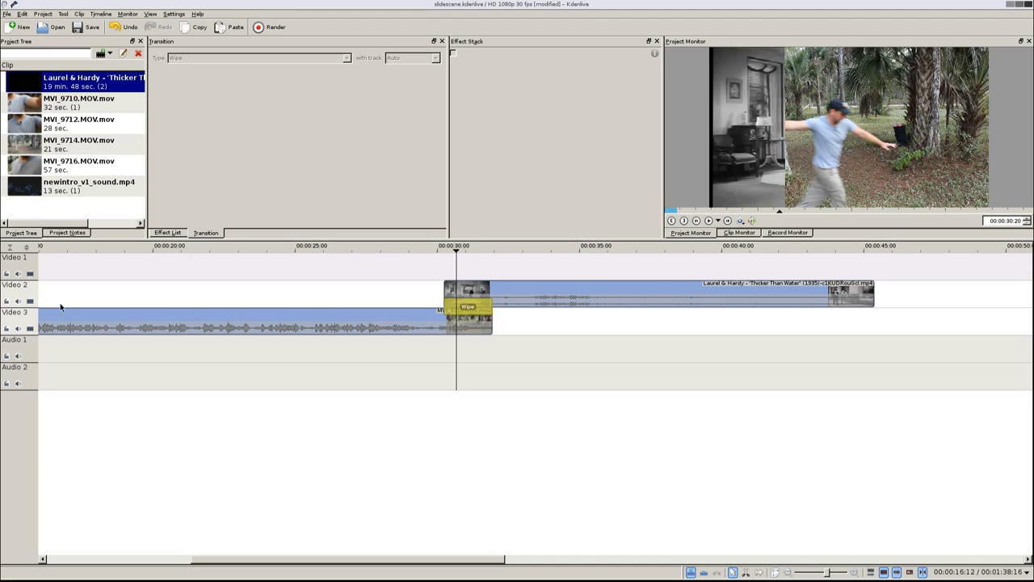
pyautogui.moveTo(383, 276); pyautogui.dragTo(491, 262)
# Hide Video 2, find the first frame without the man's hand, and trim the end of MVI_9710.MOV.mov to 00:00:31:29
pyautogui.click(30, 300)
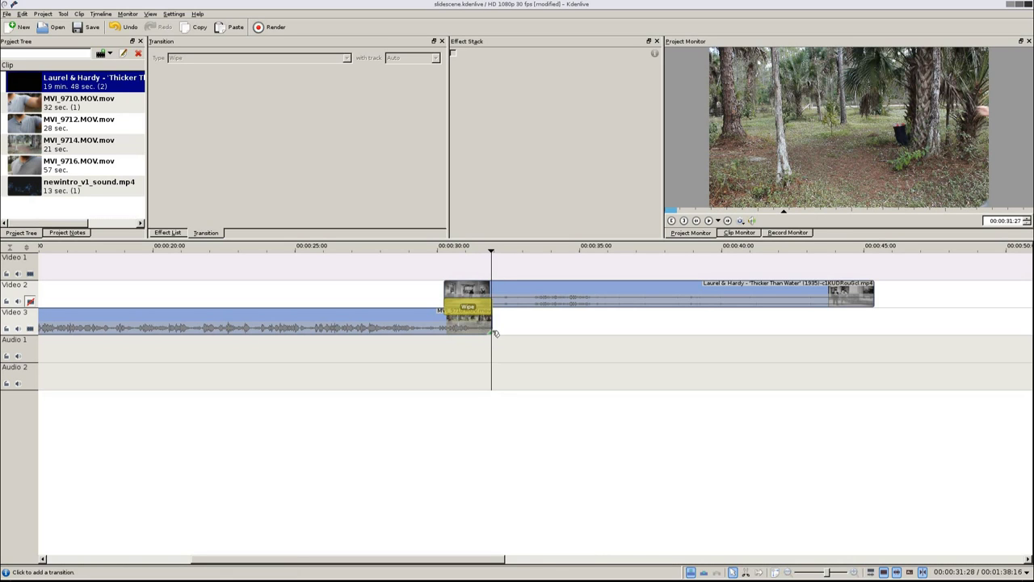
pyautogui.moveTo(488, 323); pyautogui.dragTo(510, 323)
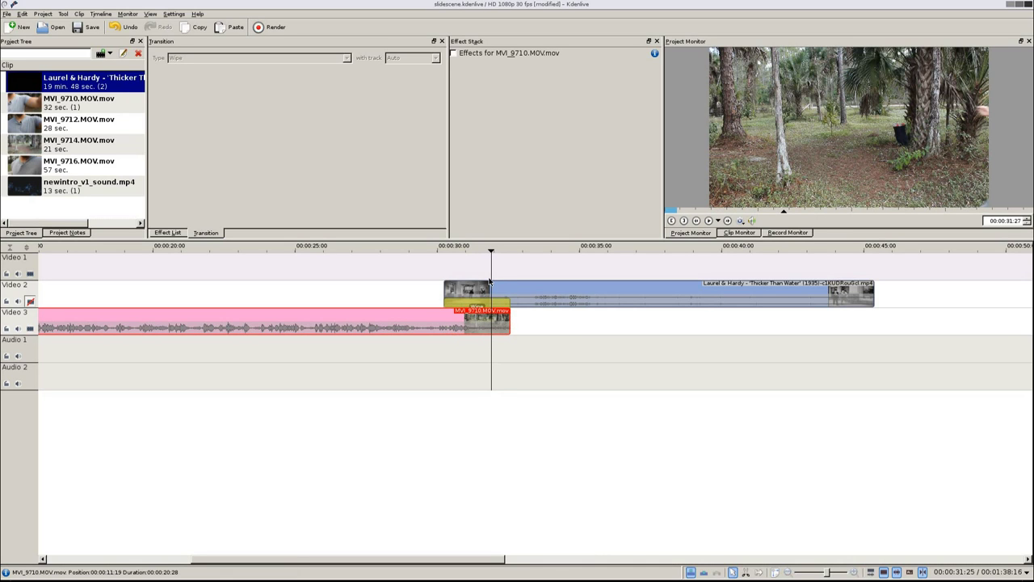
pyautogui.press('Right')
pyautogui.press('Right')
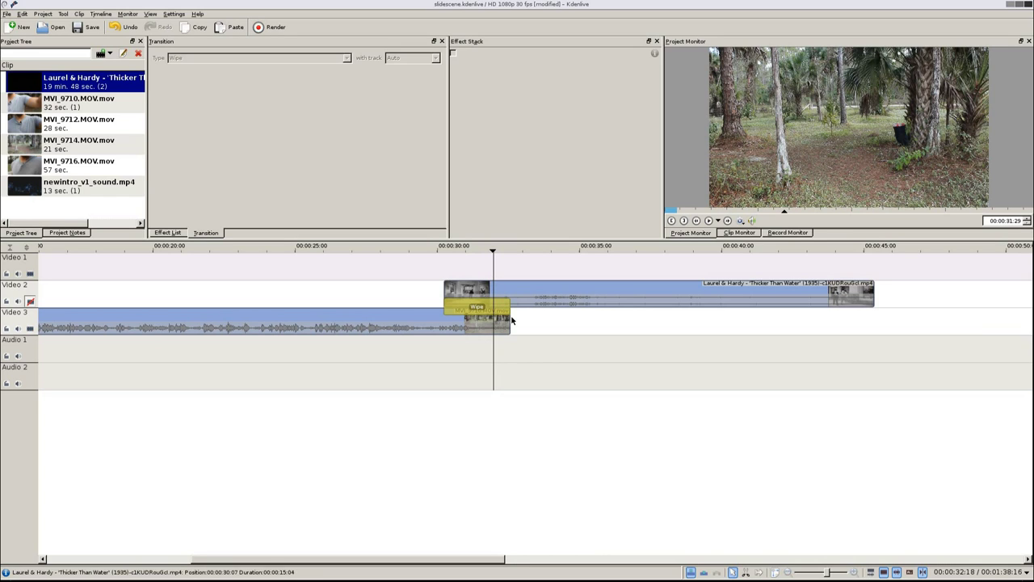
pyautogui.moveTo(511, 321); pyautogui.dragTo(493, 322)
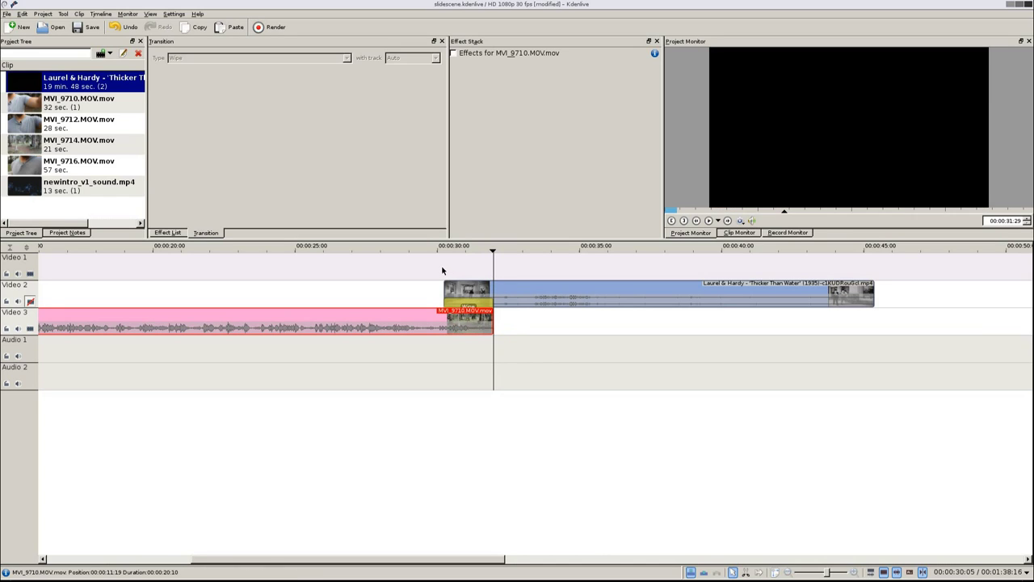
# Show Video 2, check the wipe against the man's push, and nudge the Laurel & Hardy clip to start at 00:00:30:08
pyautogui.click(445, 271)
pyautogui.press('space')
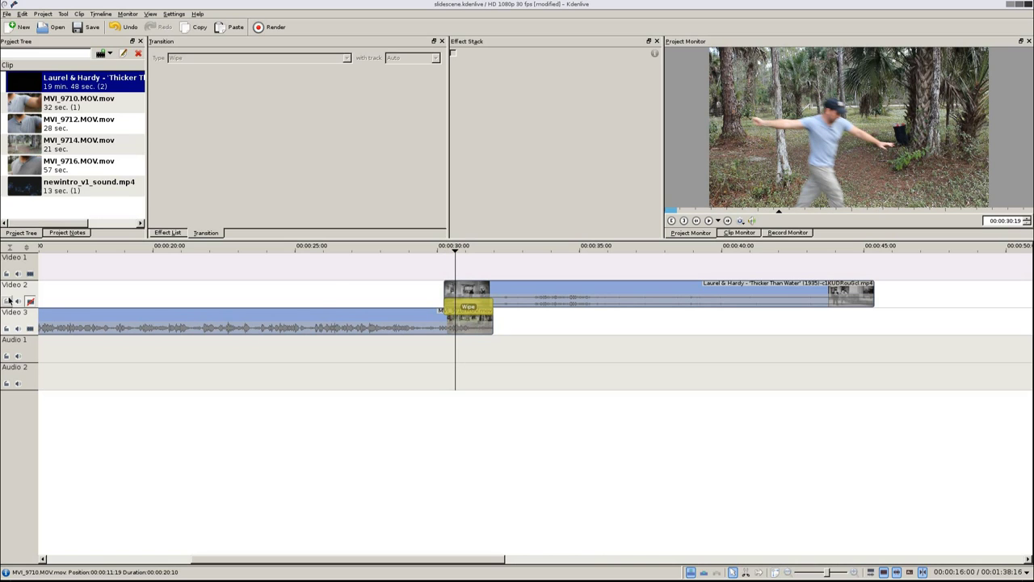
pyautogui.click(447, 261)
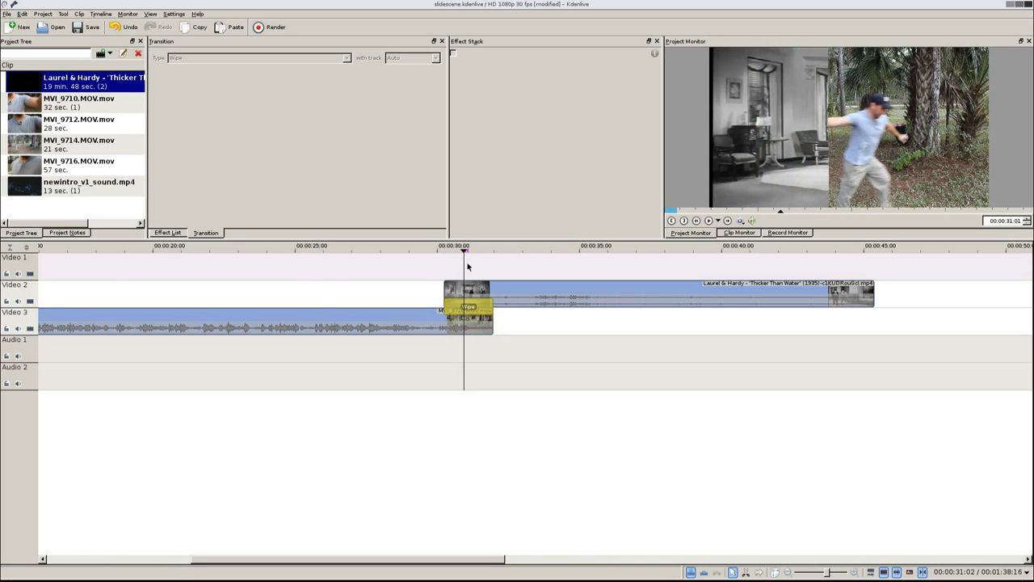
pyautogui.moveTo(488, 271); pyautogui.dragTo(443, 288)
pyautogui.click(446, 272)
pyautogui.click(443, 276)
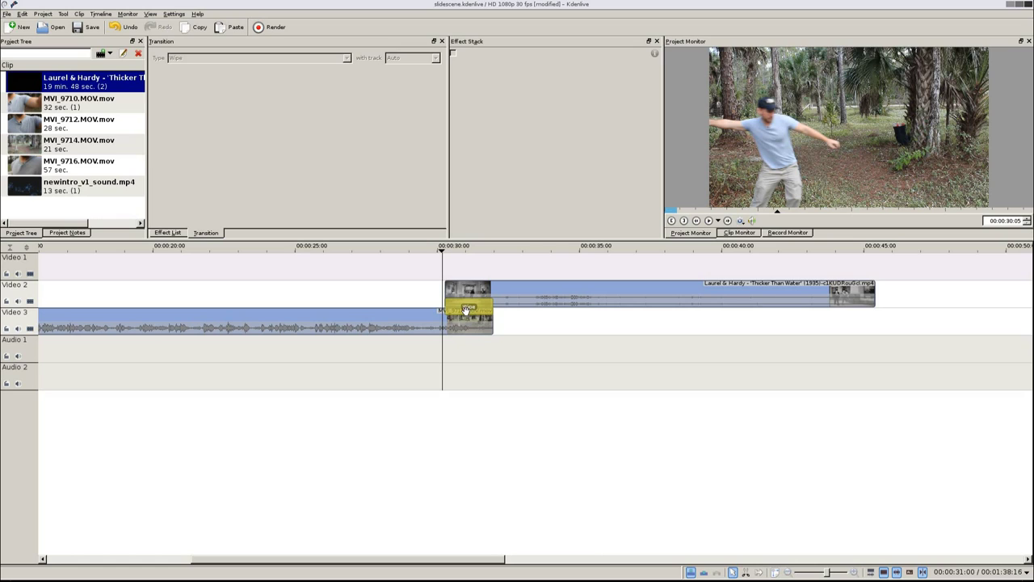
# Delete the Wipe transition between MVI_9710.MOV.mov and the Laurel & Hardy clip, and scrub over the start of the overlap
pyautogui.click(465, 307)
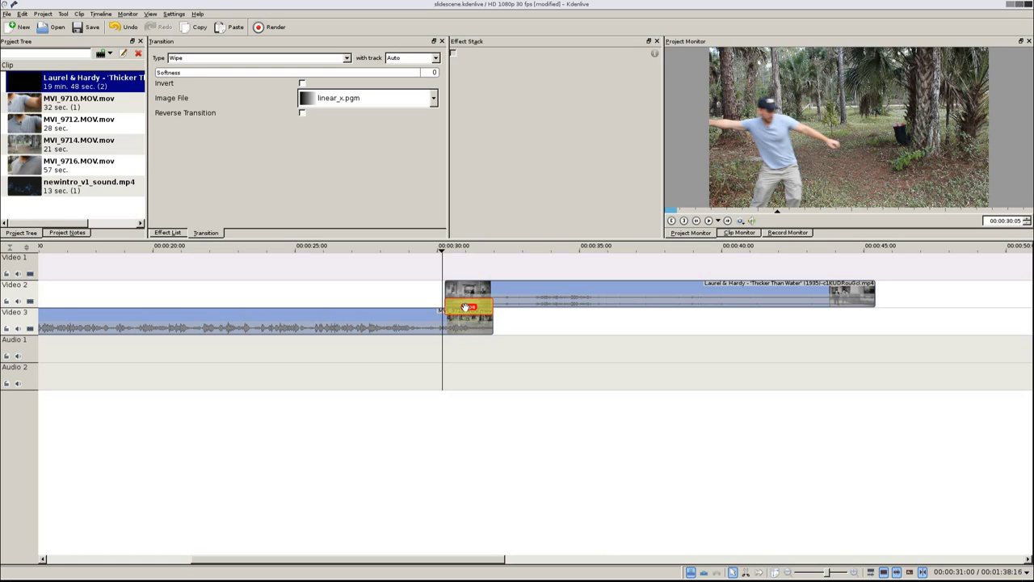
pyautogui.press('Delete')
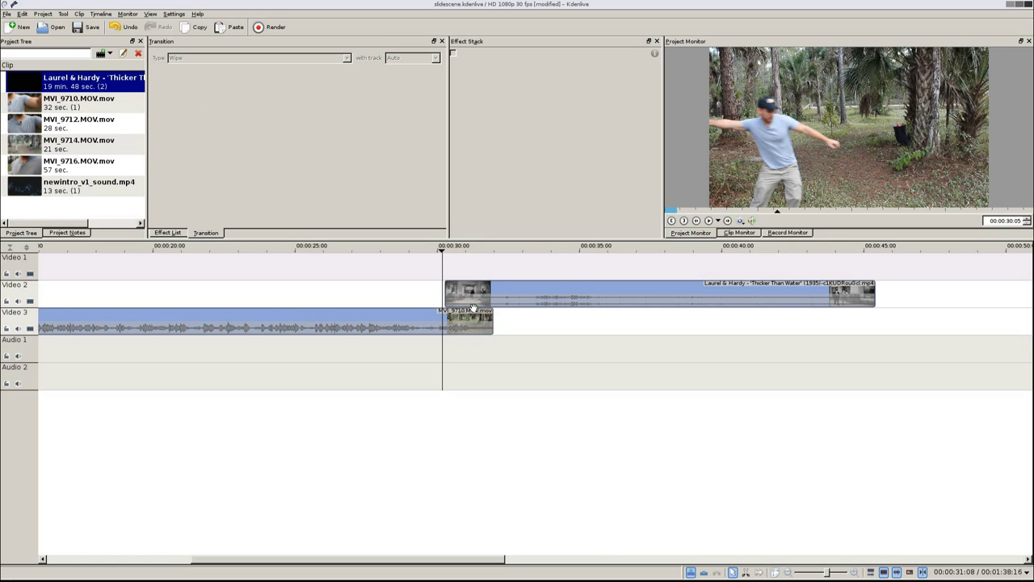
pyautogui.moveTo(442, 265); pyautogui.dragTo(454, 267)
# Search the effects for "pan" and add the Pan and Zoom effect to the Laurel & Hardy clip
pyautogui.click(492, 292)
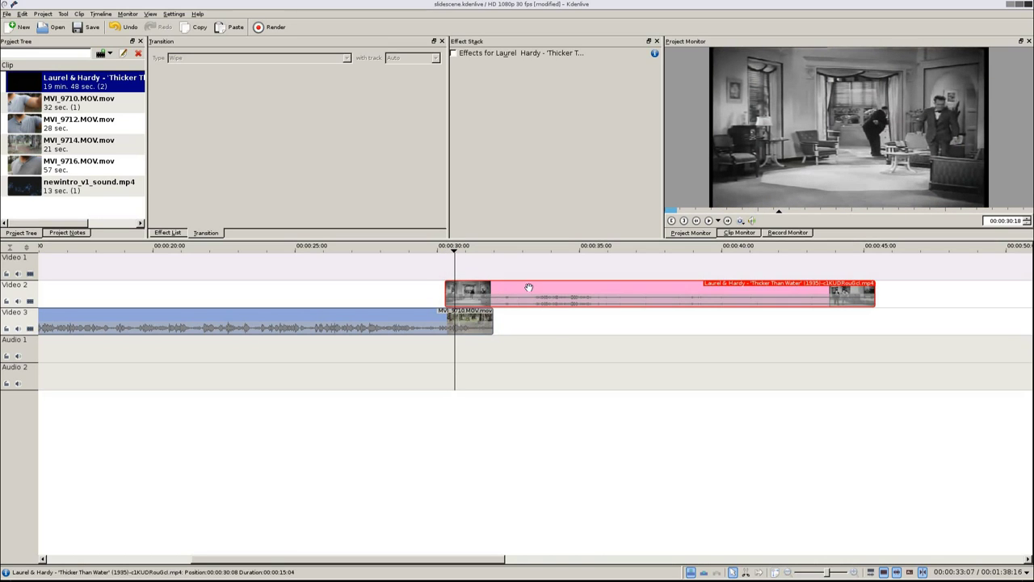
pyautogui.click(169, 233)
pyautogui.doubleClick(170, 73)
pyautogui.write('pan')
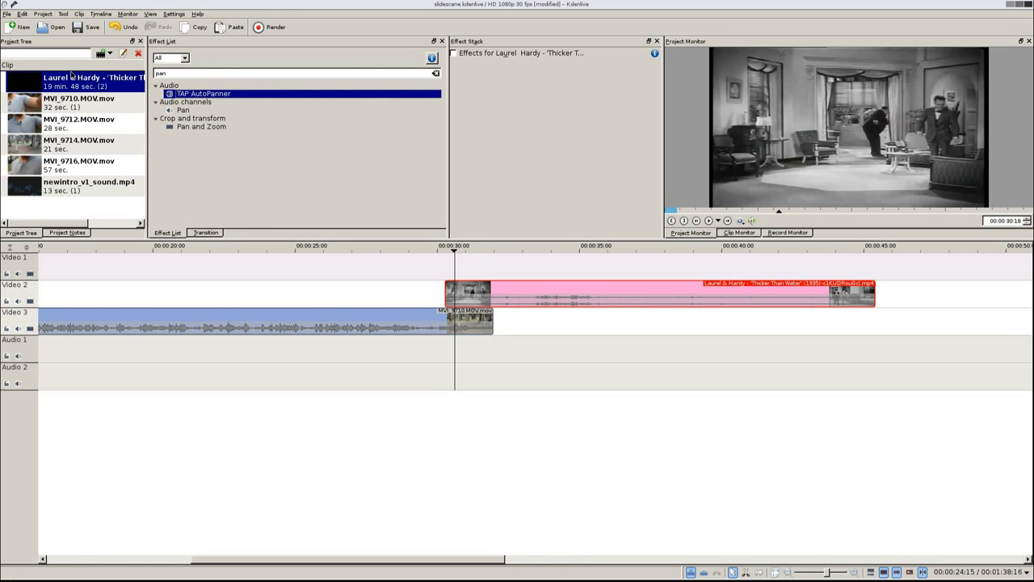
pyautogui.click(201, 128)
pyautogui.doubleClick(201, 127)
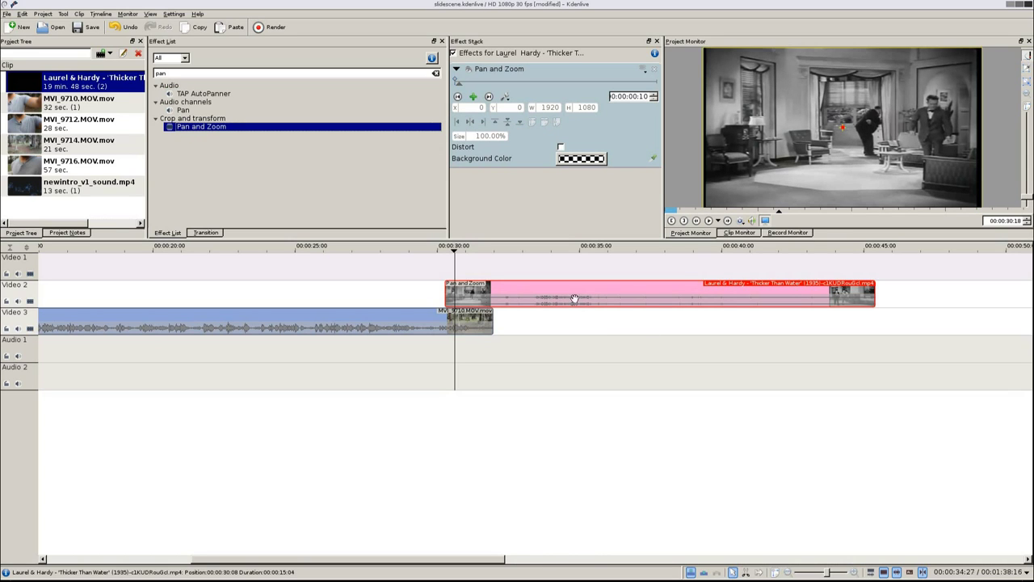
# At the Laurel & Hardy clip's first frame, shift its Pan and Zoom frame out of view to the left, to X -1907
pyautogui.moveTo(454, 260); pyautogui.dragTo(445, 260)
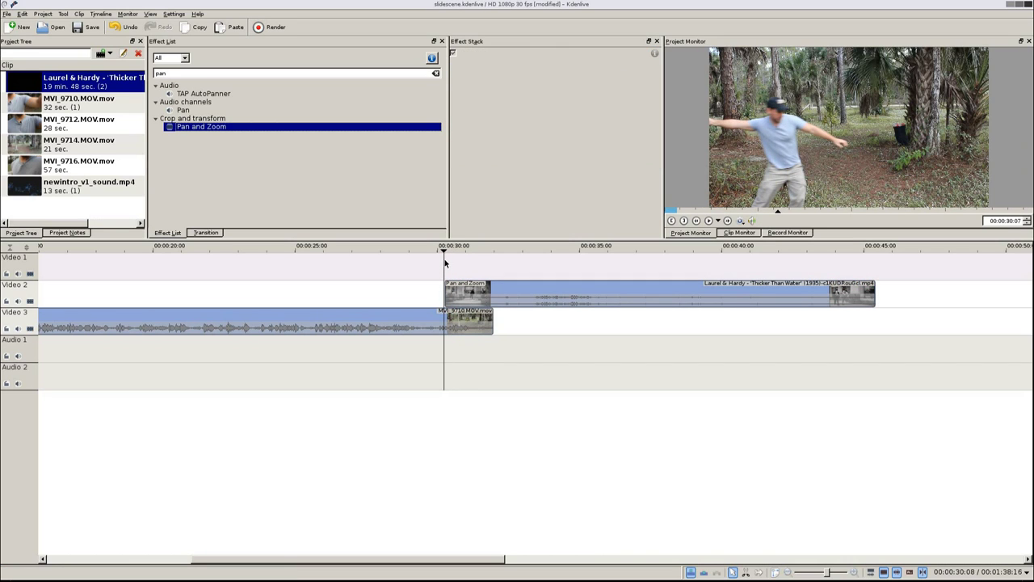
pyautogui.click(483, 290)
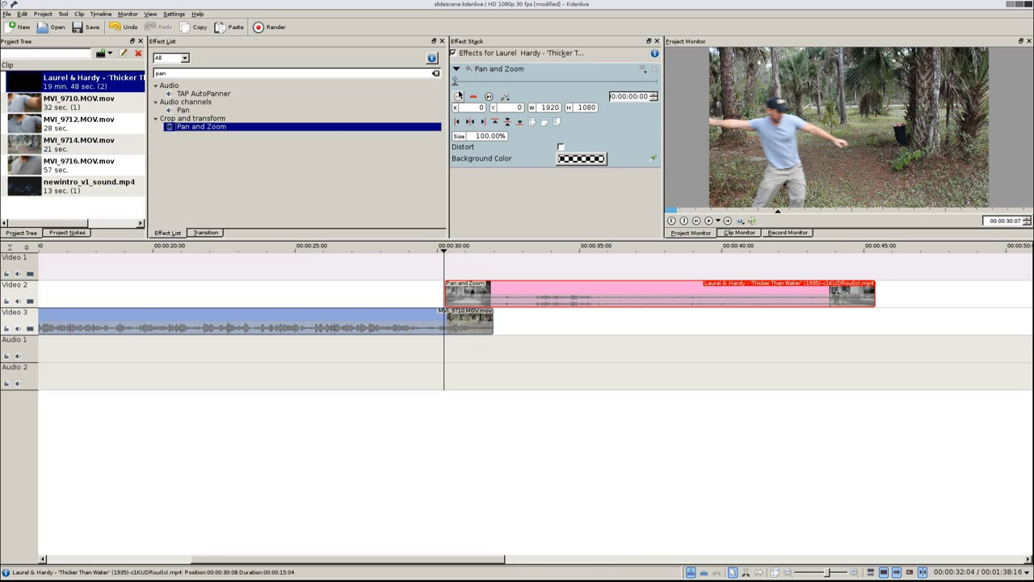
pyautogui.press('Right')
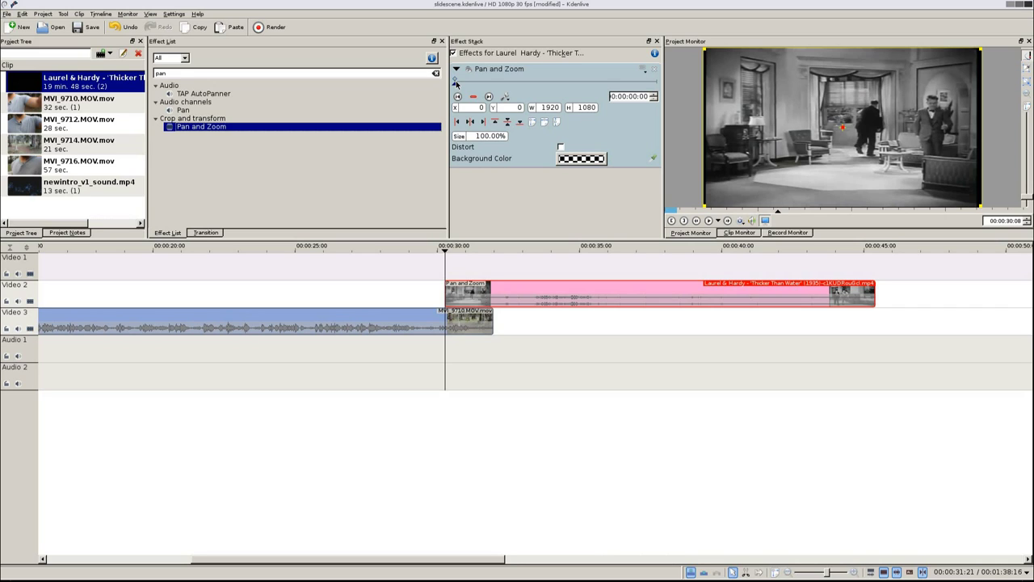
pyautogui.moveTo(883, 144); pyautogui.dragTo(680, 125)
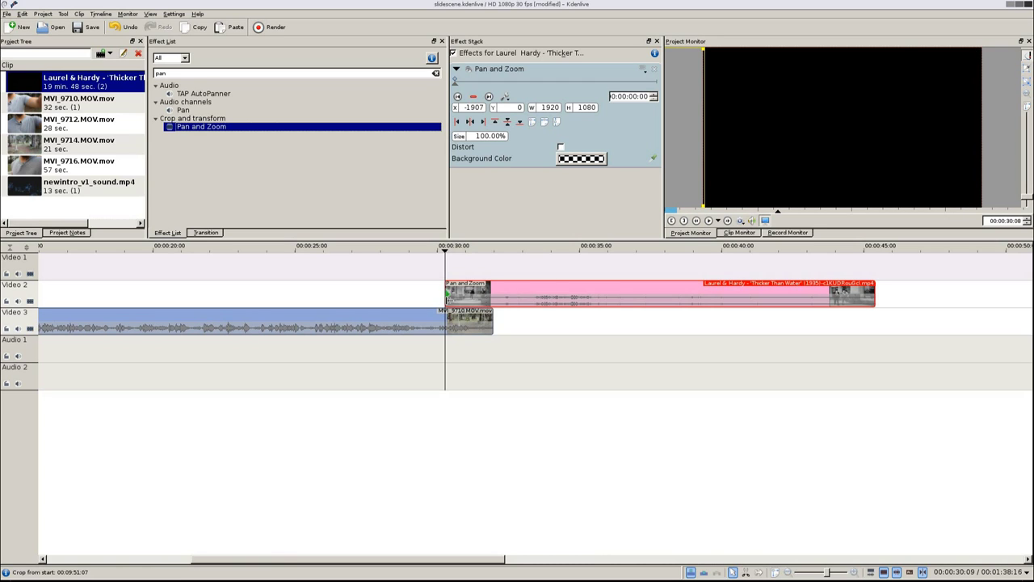
# Add a transition over the overlap of MVI_9710.MOV.mov and the Laurel & Hardy clip and set its type to Composite
pyautogui.click(450, 308)
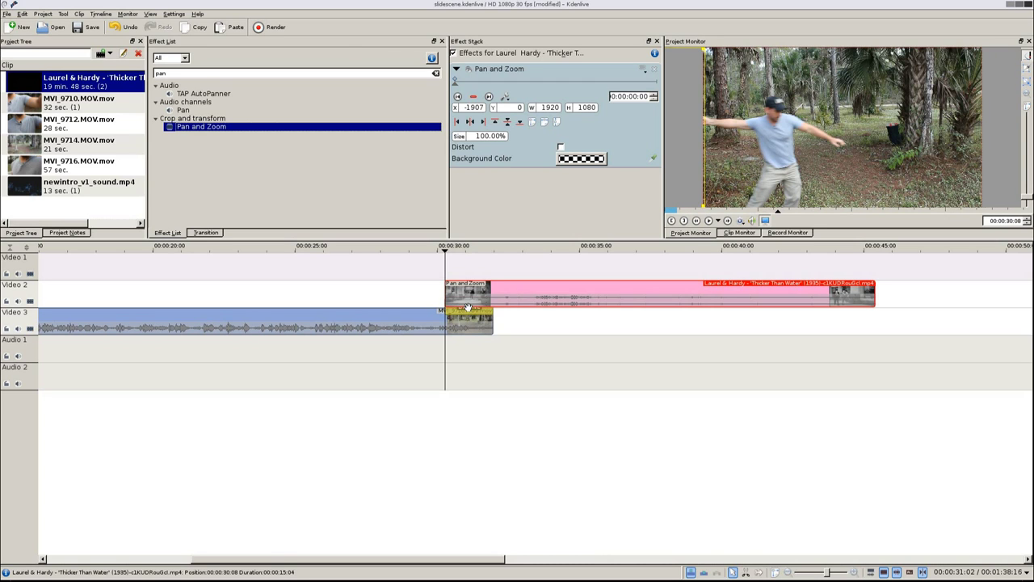
pyautogui.click(468, 308)
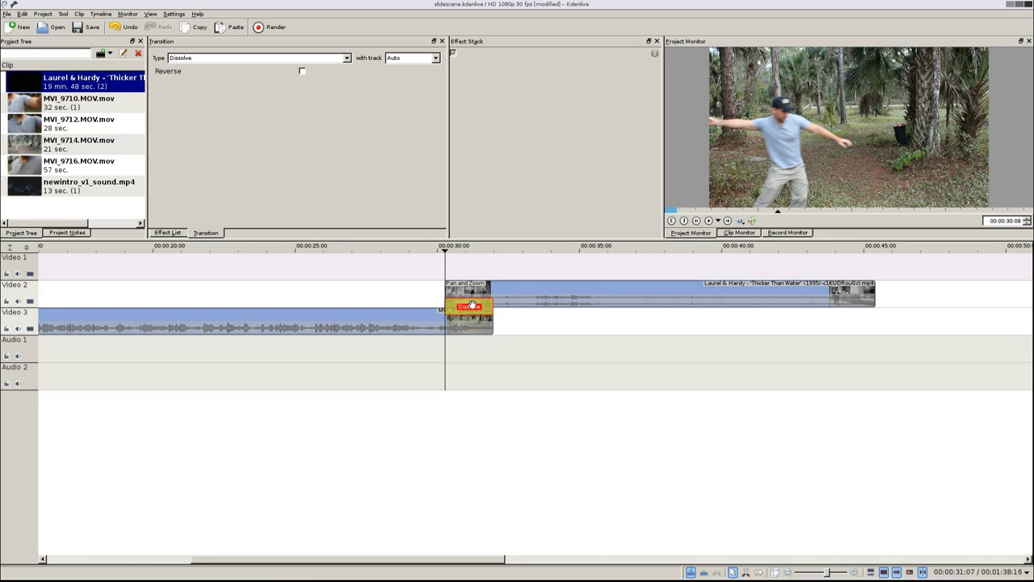
pyautogui.click(340, 58)
pyautogui.scroll(-5, 280, 81)
pyautogui.scroll(8, 280, 85)
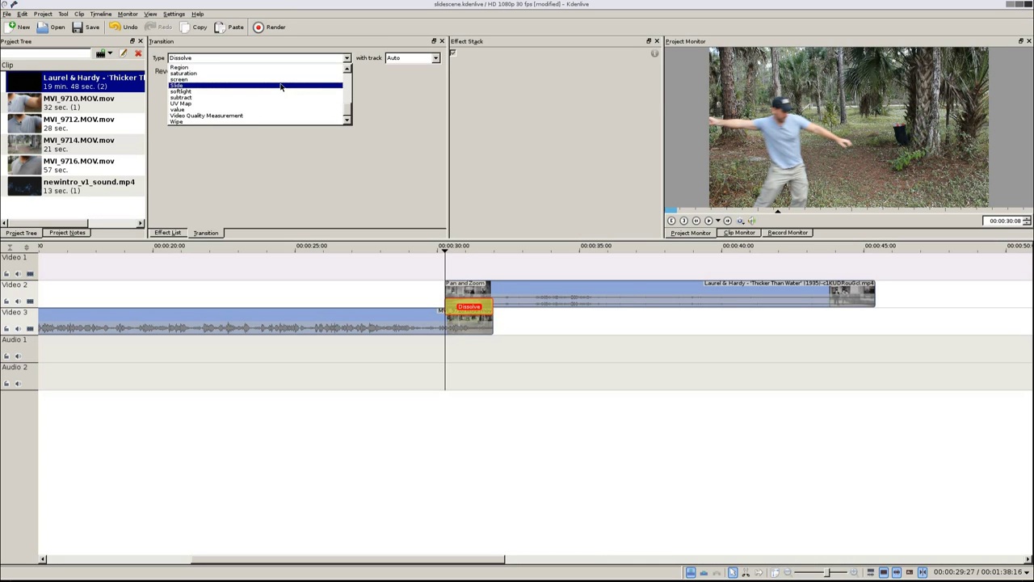
pyautogui.click(251, 80)
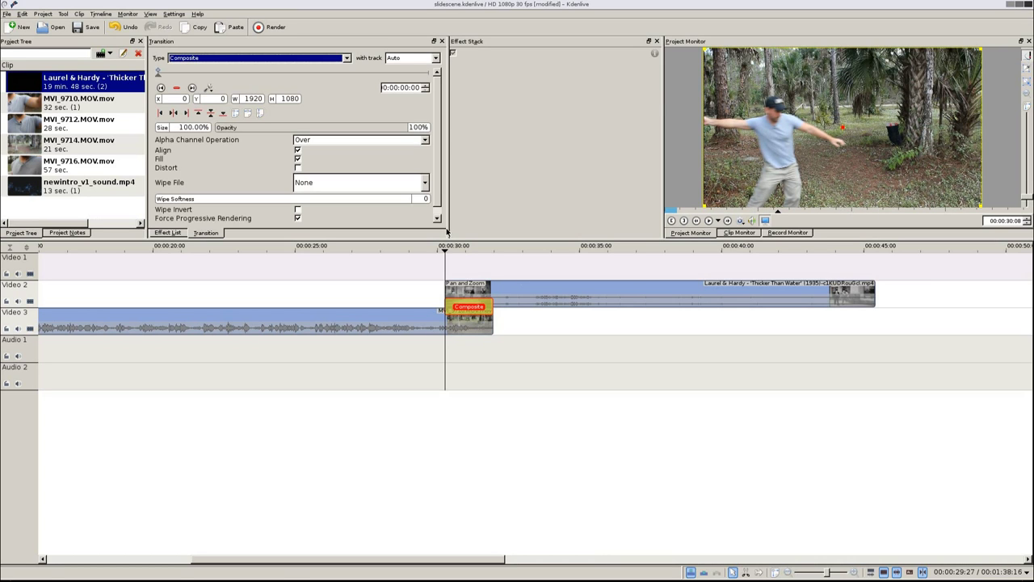
# Check the start of the push, and add a Pan and Zoom keyframe at 00:00:01:19 in the Laurel & Hardy clip, where the push ends
pyautogui.click(442, 272)
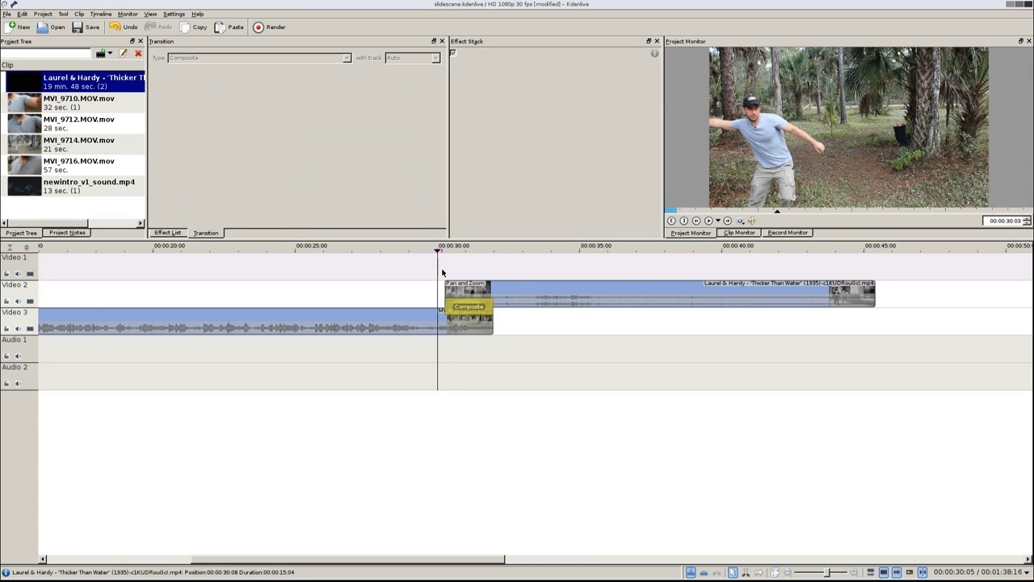
pyautogui.moveTo(442, 274); pyautogui.dragTo(445, 275)
pyautogui.click(458, 282)
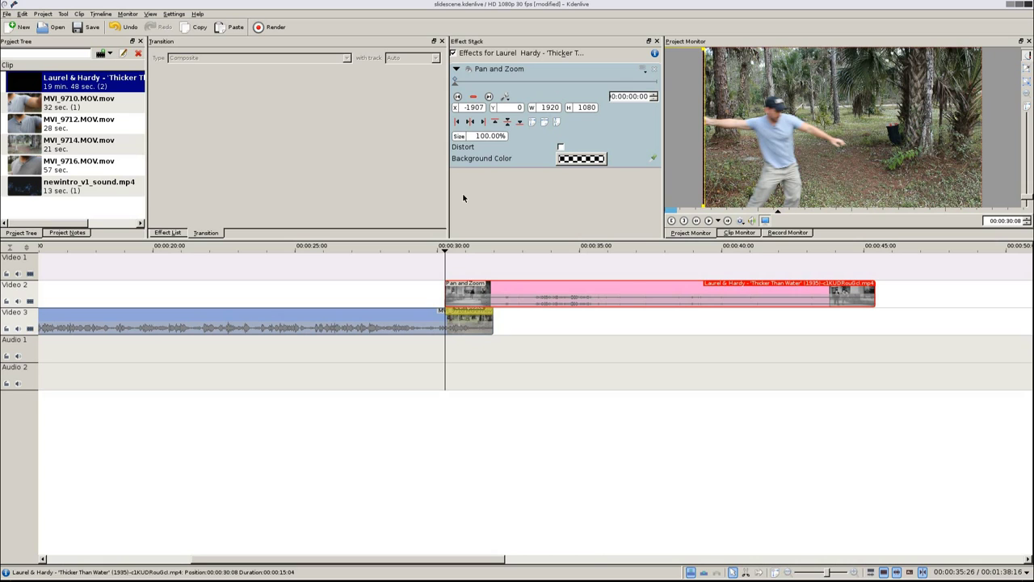
pyautogui.moveTo(447, 262); pyautogui.dragTo(492, 263)
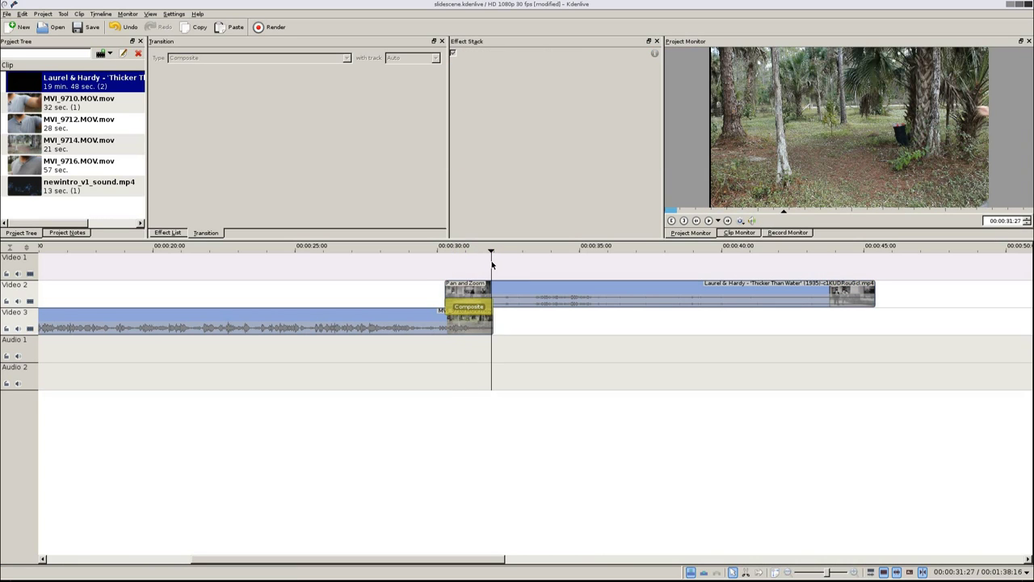
pyautogui.click(505, 293)
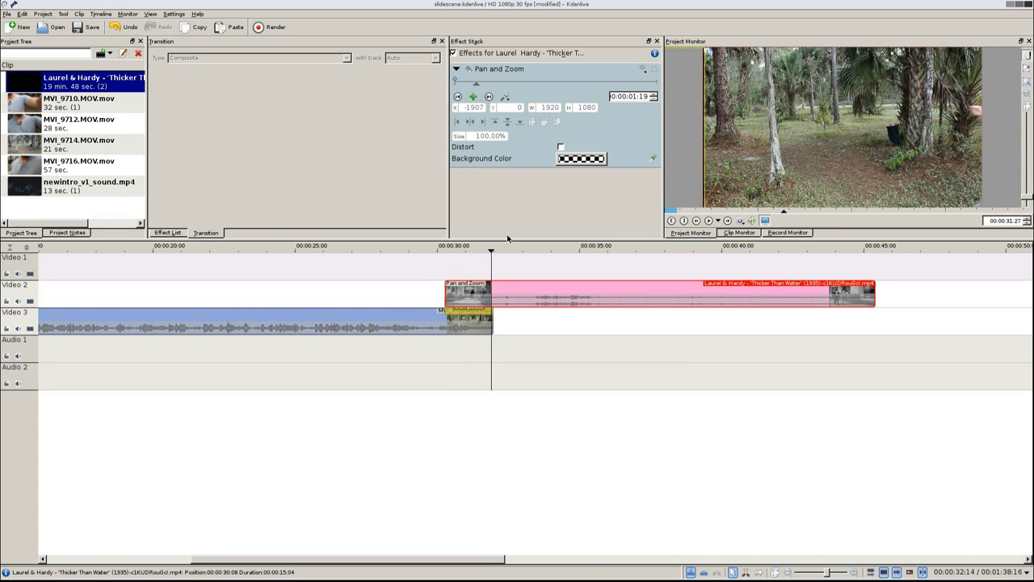
pyautogui.moveTo(474, 83); pyautogui.dragTo(476, 86)
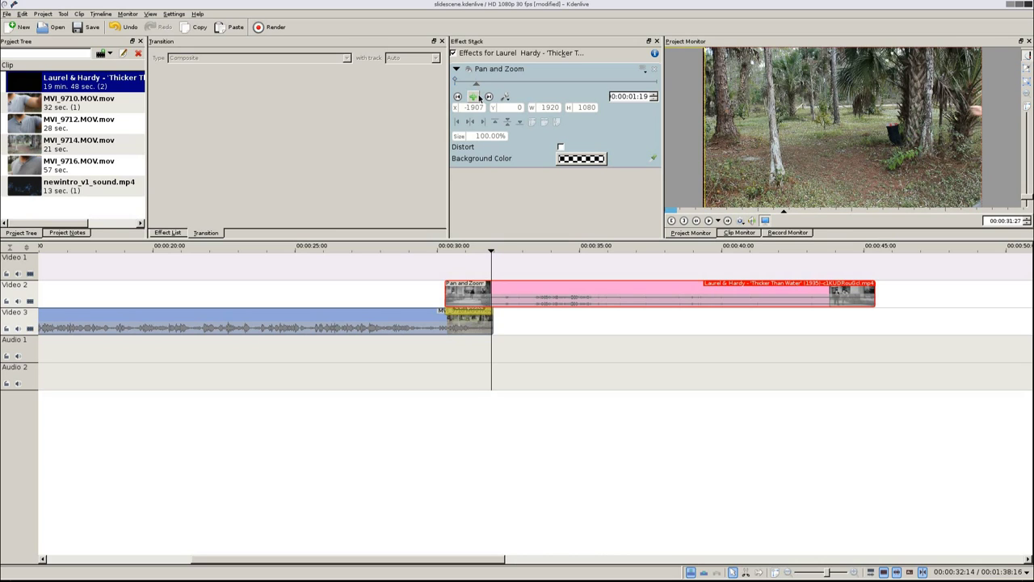
pyautogui.click(474, 97)
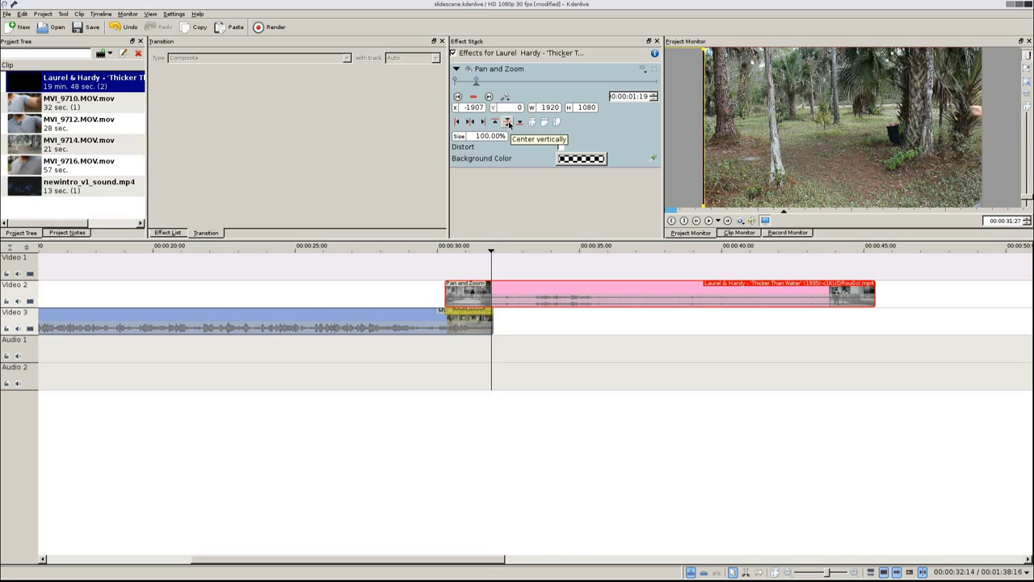
# Center the frame horizontally at the 00:00:01:19 Pan and Zoom keyframe, giving X 0, and scrub through the push to check it
pyautogui.click(472, 124)
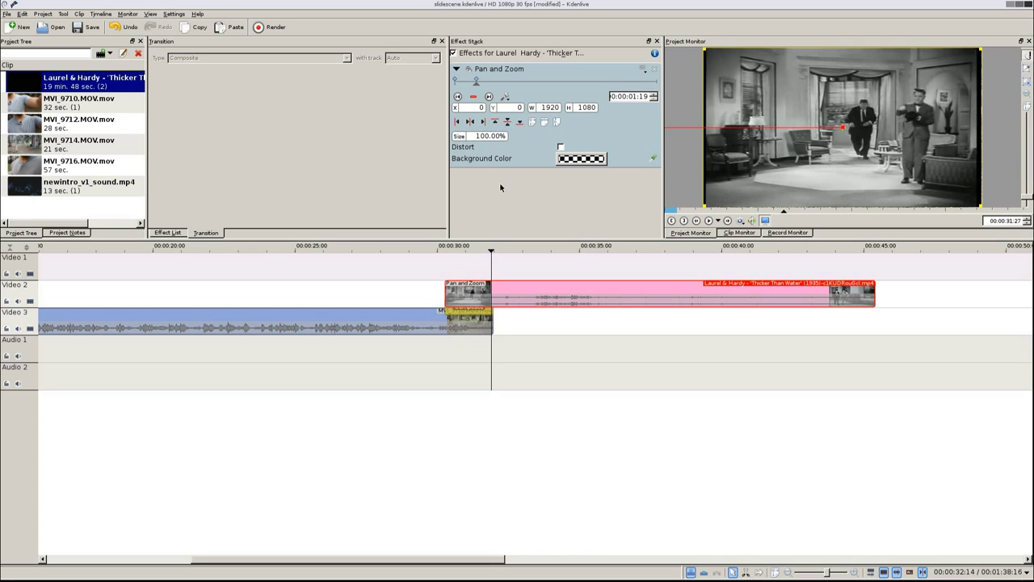
pyautogui.click(456, 268)
pyautogui.press('j')
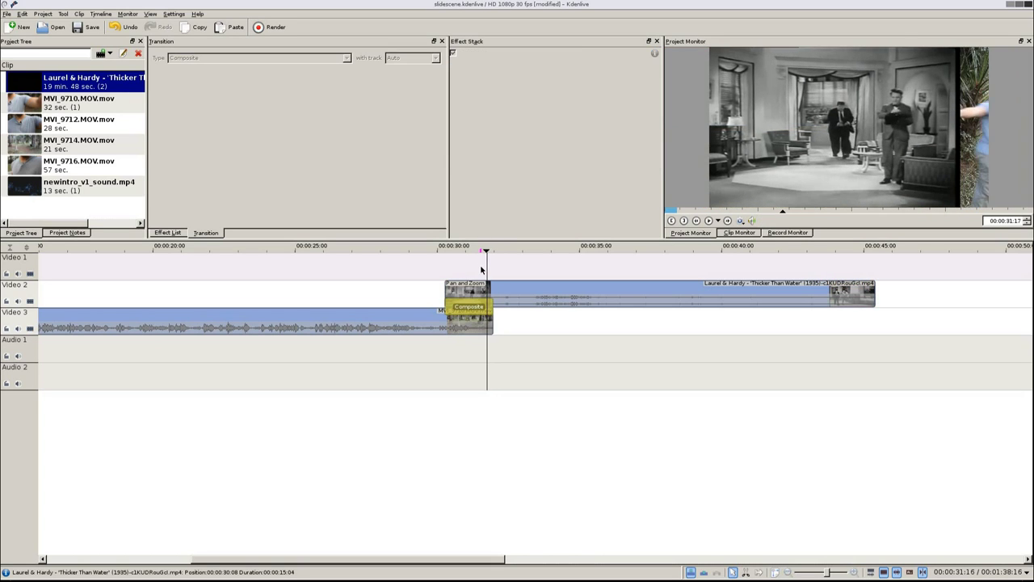
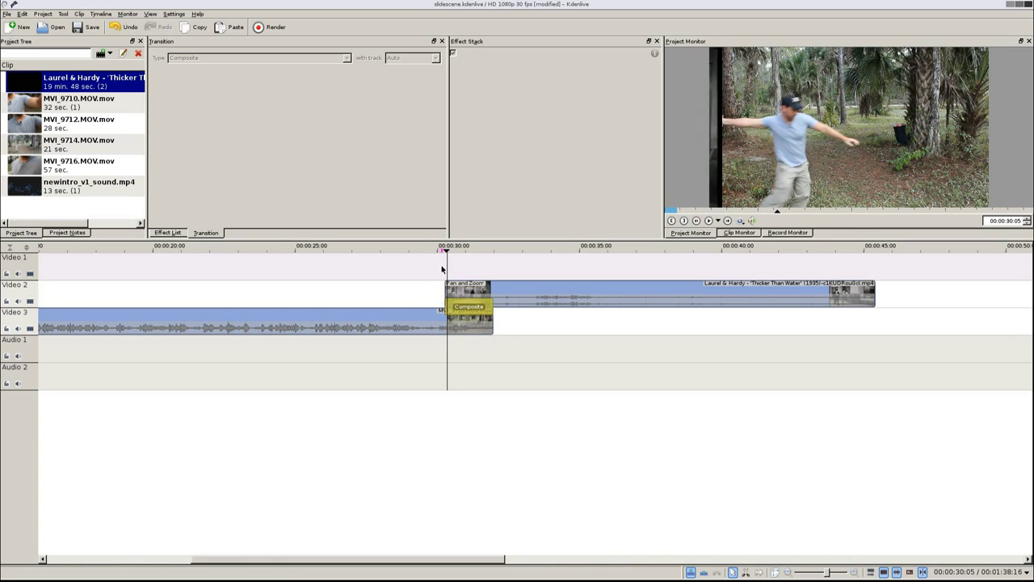
# Add a Pan and Zoom keyframe at 00:00:00:10 in the Laurel & Hardy clip and move its frame to X -1625, up to the man's hand
pyautogui.click(481, 286)
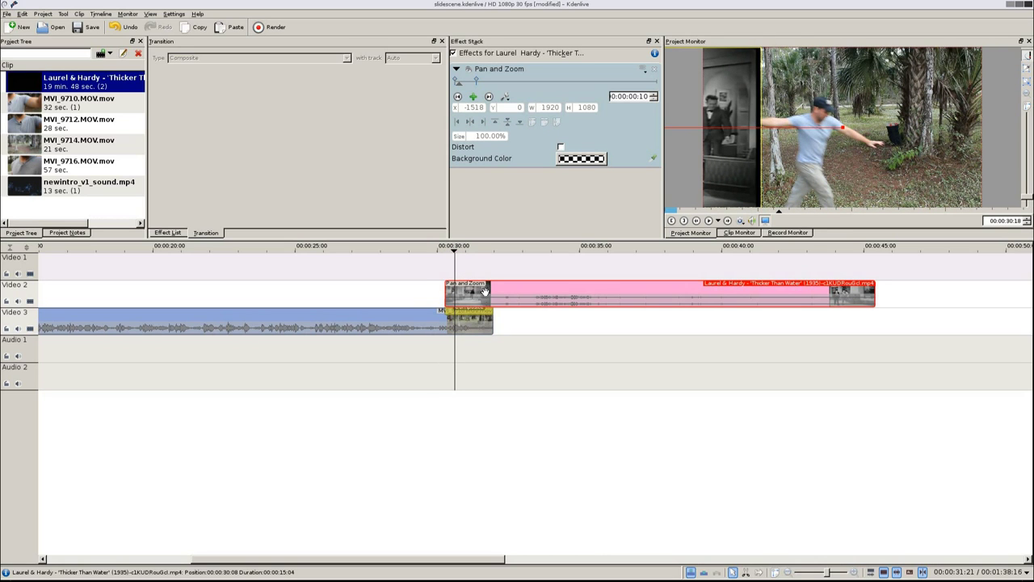
pyautogui.click(473, 97)
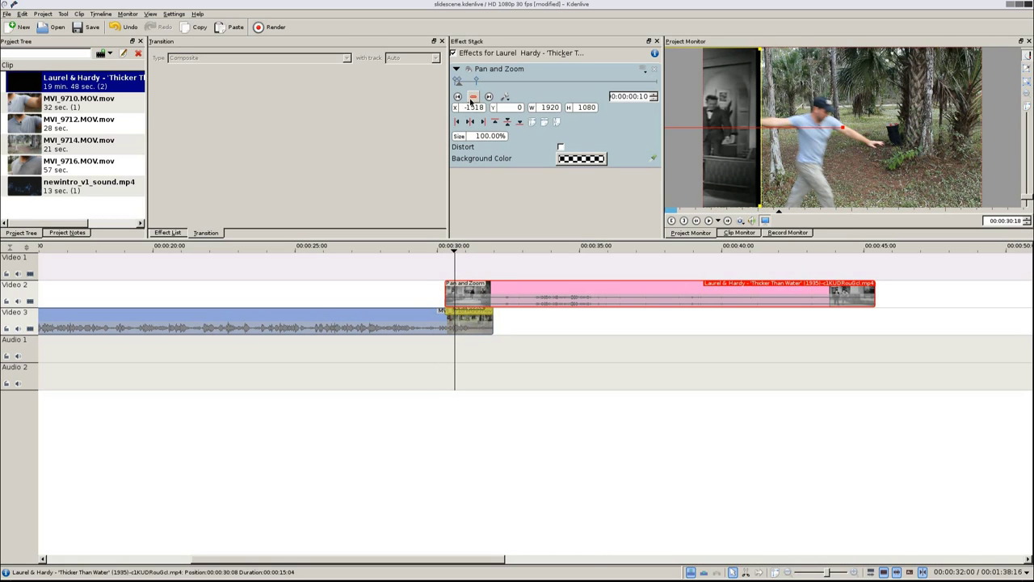
pyautogui.moveTo(734, 111); pyautogui.dragTo(732, 156)
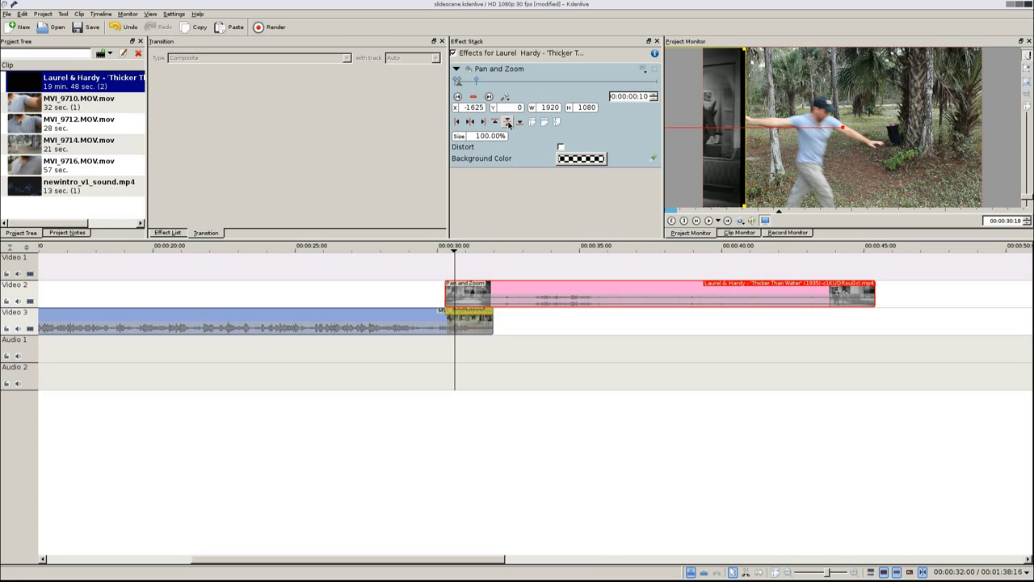
# Play the push onward, add a Pan and Zoom keyframe at 00:00:01:05, and move its frame to X -668 to meet the man's hand
pyautogui.click(454, 262)
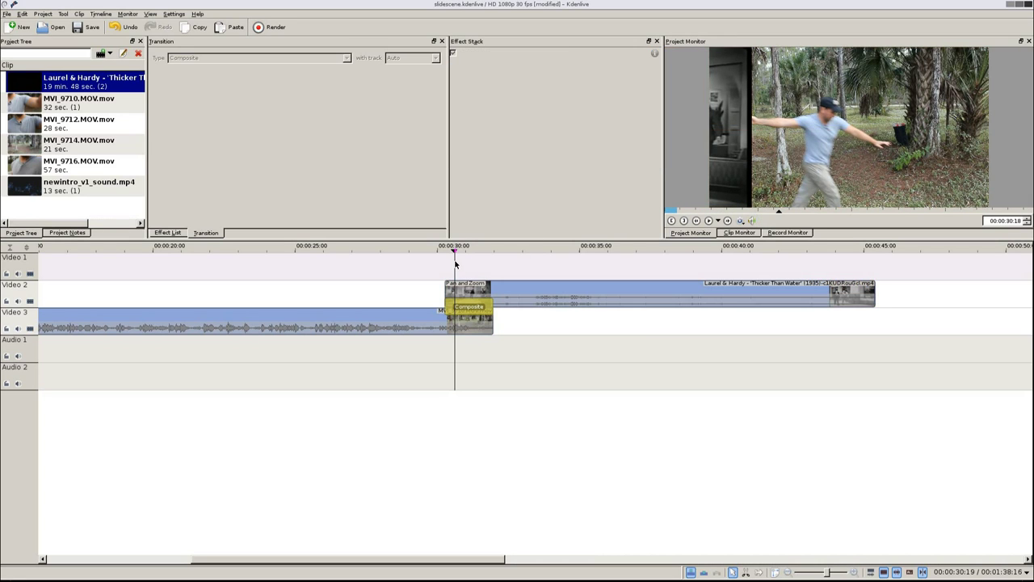
pyautogui.press('space')
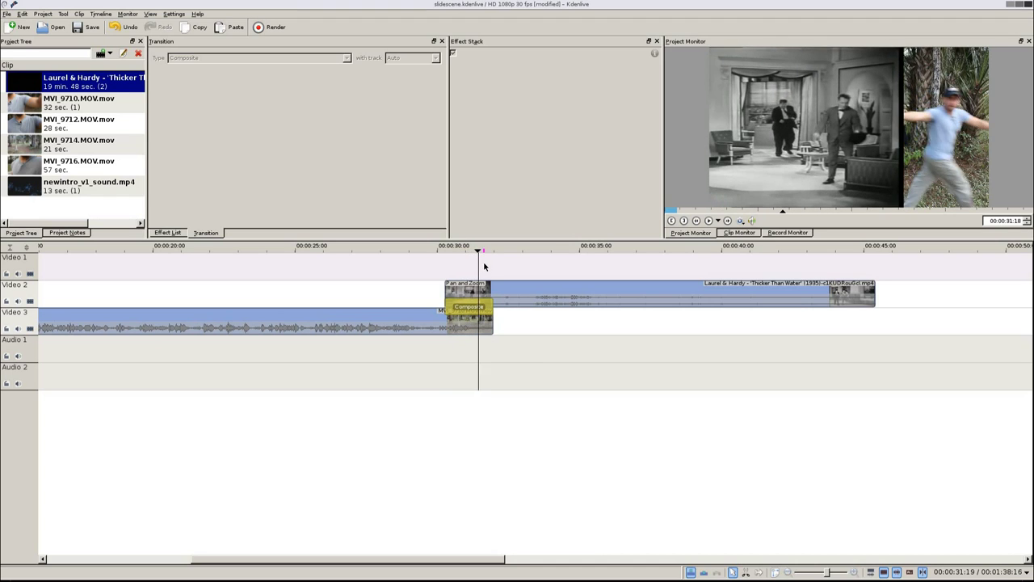
pyautogui.press('space')
pyautogui.click(499, 284)
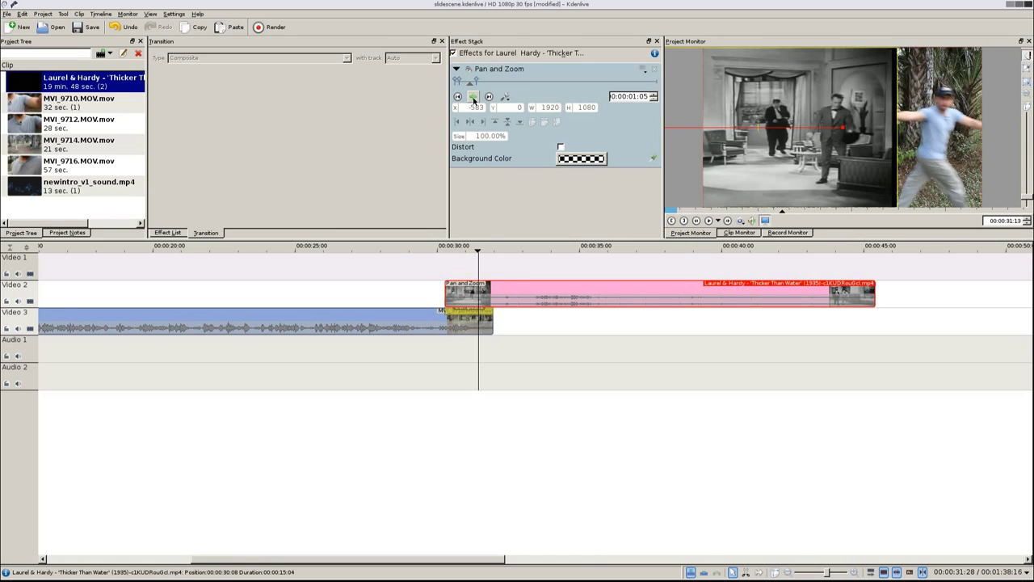
pyautogui.click(473, 97)
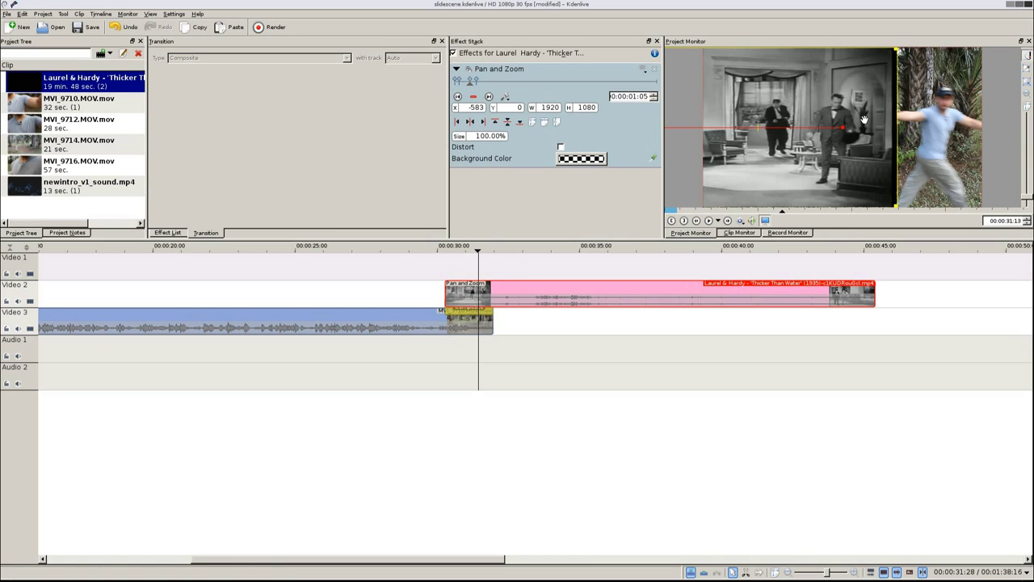
pyautogui.moveTo(875, 119); pyautogui.dragTo(866, 119)
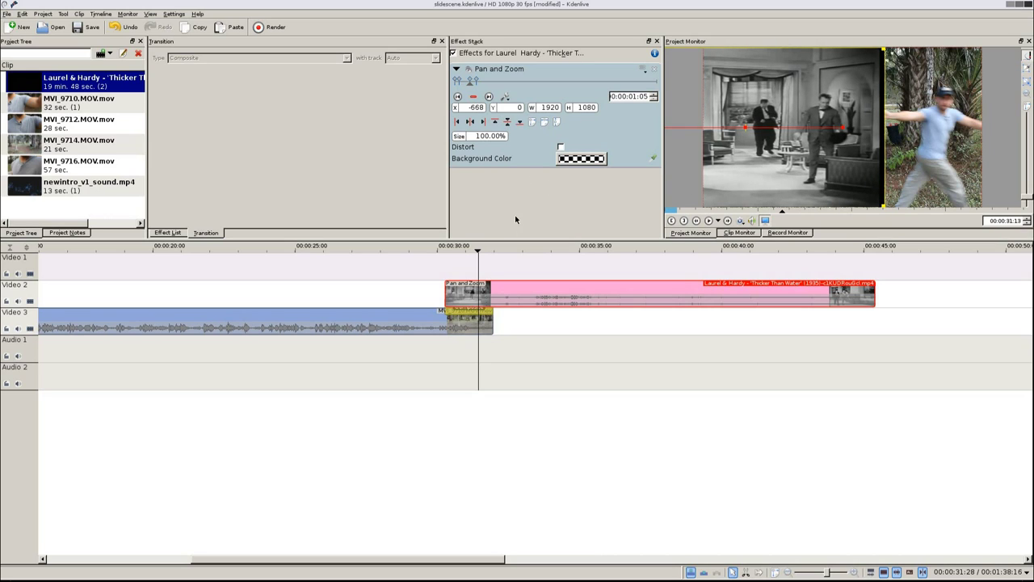
# Place MVI_9712.MOV.mov on Video 3 and move it so it begins just before the end of the Laurel & Hardy clip
pyautogui.moveTo(450, 279); pyautogui.dragTo(855, 288)
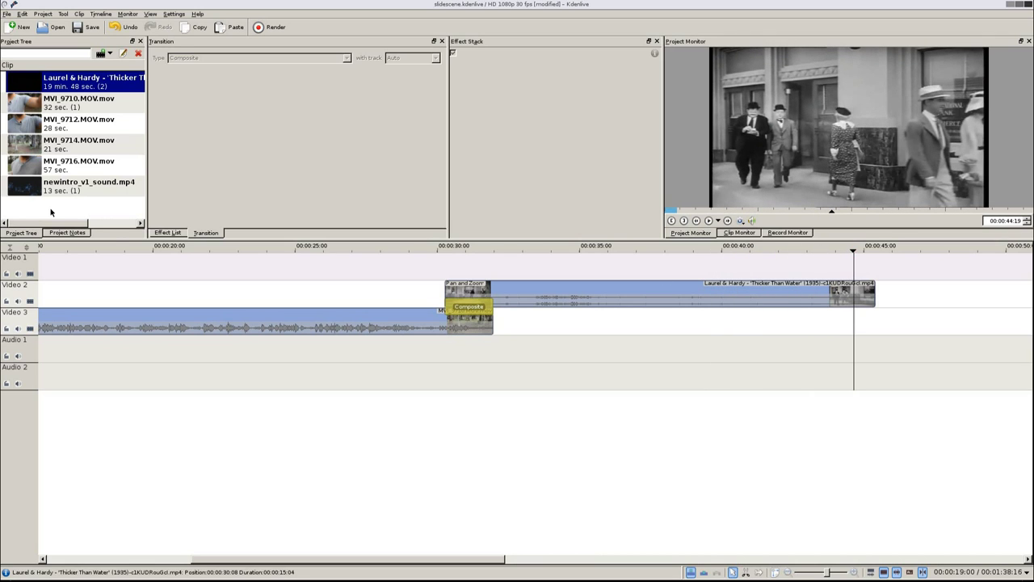
pyautogui.moveTo(76, 126); pyautogui.dragTo(678, 327)
pyautogui.click(915, 260)
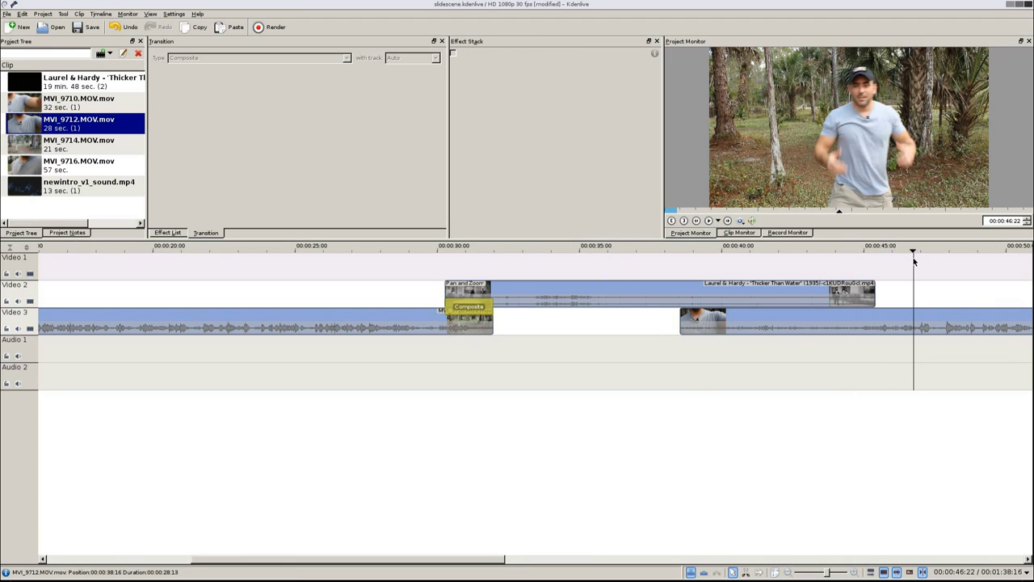
pyautogui.moveTo(821, 325); pyautogui.dragTo(961, 325)
# Trim the start of MVI_9712.MOV.mov to where the man's hand enters and move it to overlap the end of the Laurel & Hardy clip
pyautogui.click(909, 281)
pyautogui.press('space')
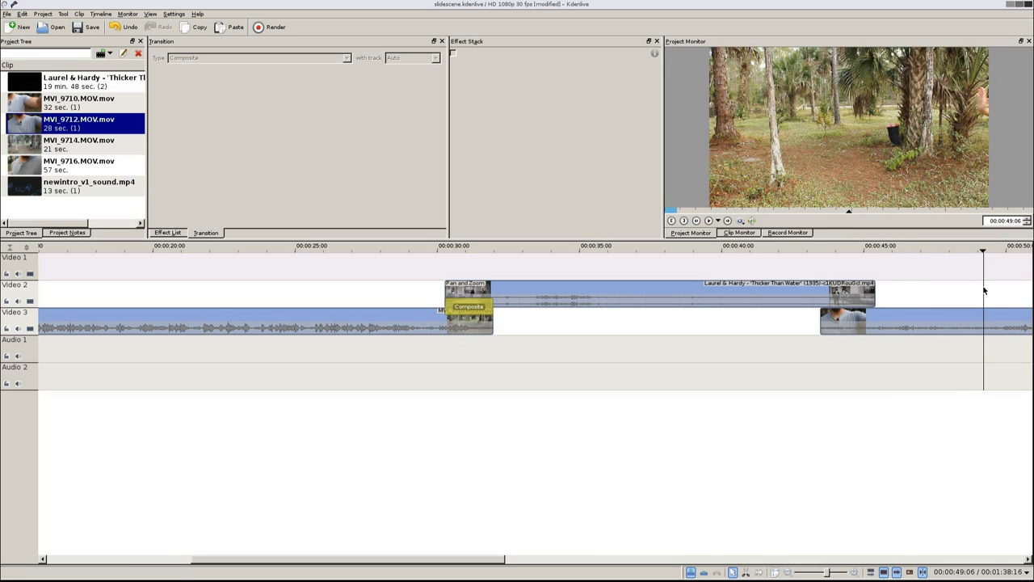
pyautogui.moveTo(823, 323); pyautogui.dragTo(880, 318)
pyautogui.click(897, 289)
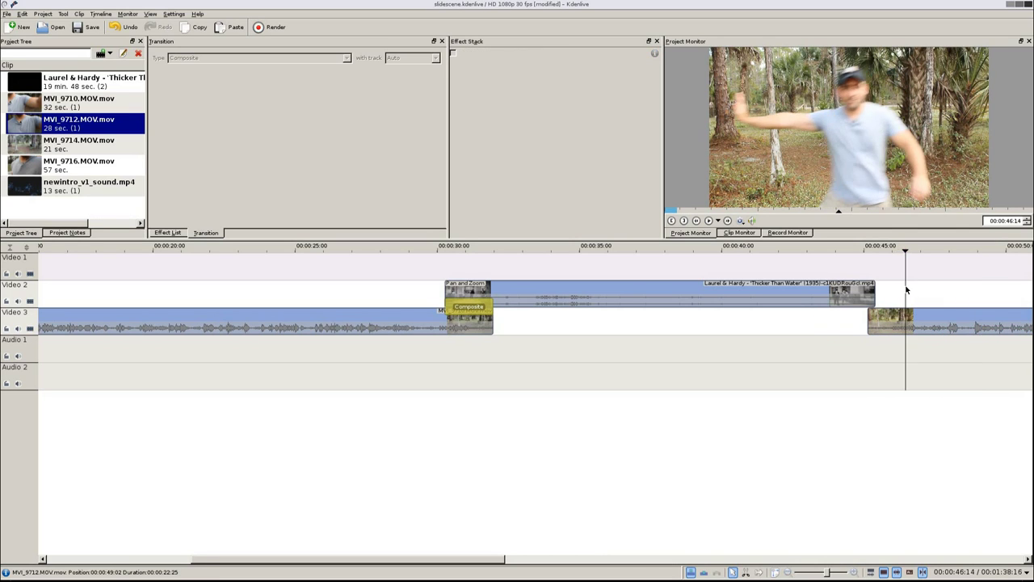
pyautogui.moveTo(907, 318); pyautogui.dragTo(876, 316)
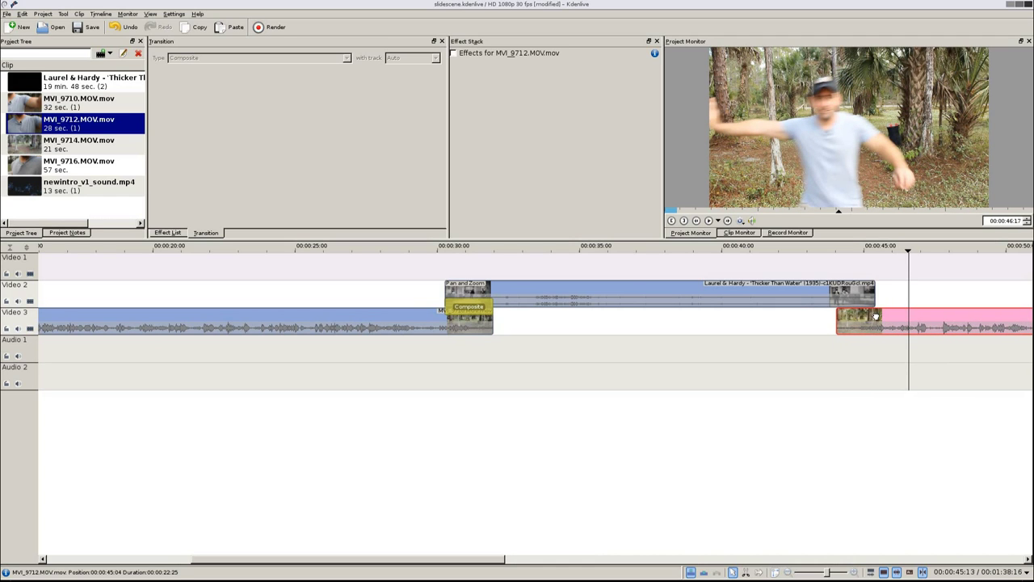
# Hide Video 2 to check the man's push, and shift MVI_9712.MOV.mov slightly earlier under the end of the Laurel & Hardy clip
pyautogui.click(842, 263)
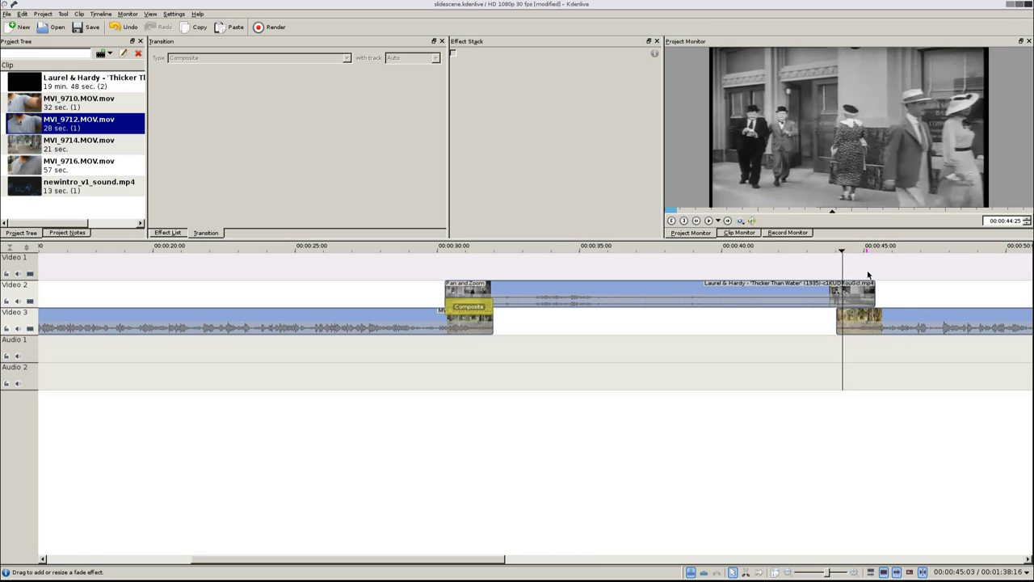
pyautogui.click(31, 301)
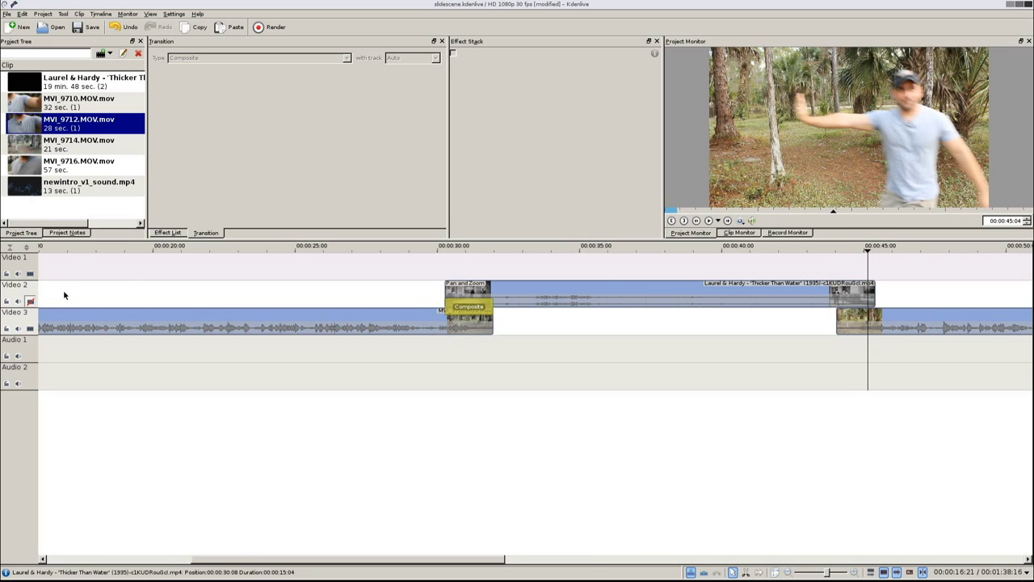
pyautogui.click(838, 275)
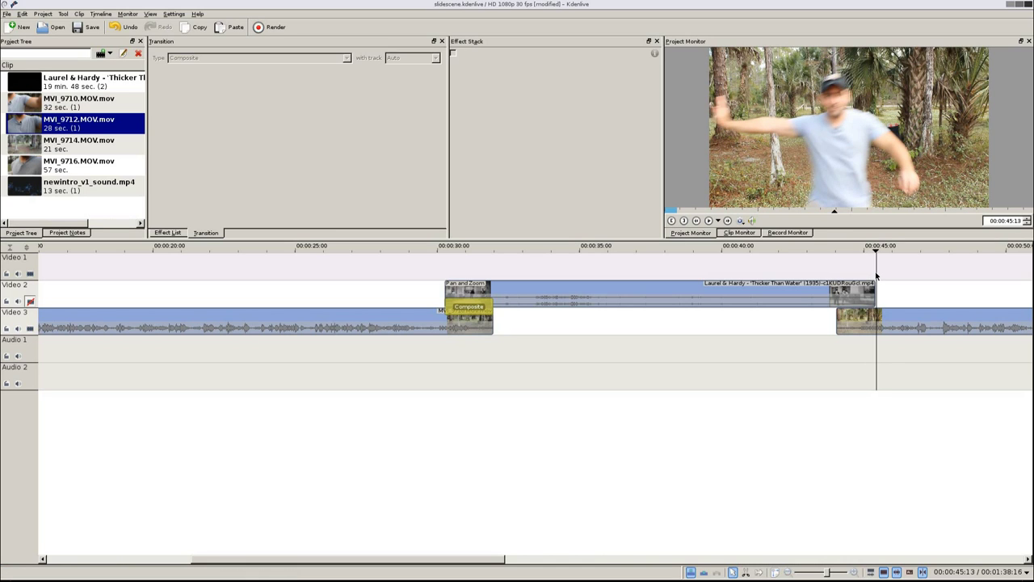
pyautogui.click(879, 315)
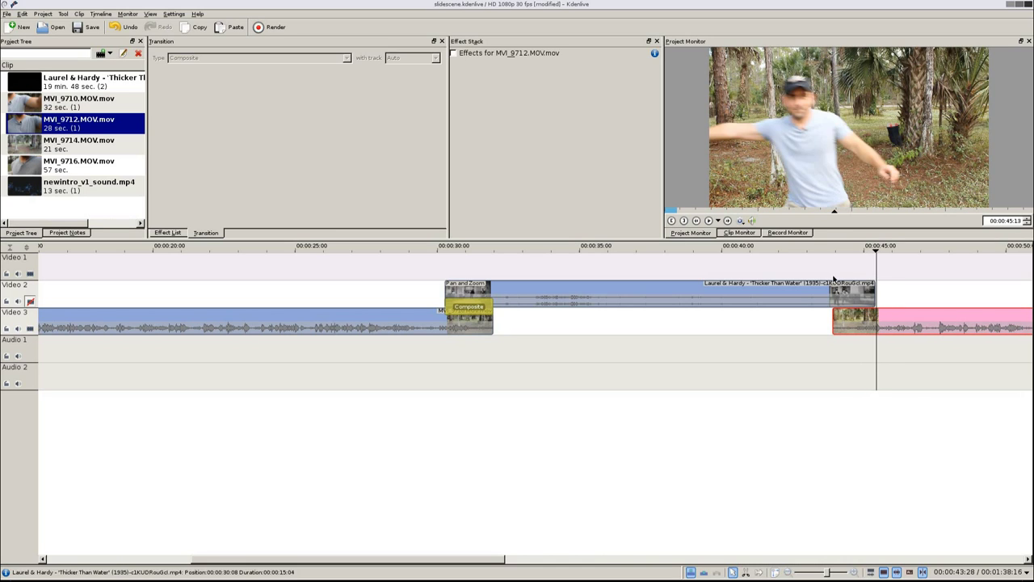
pyautogui.click(836, 278)
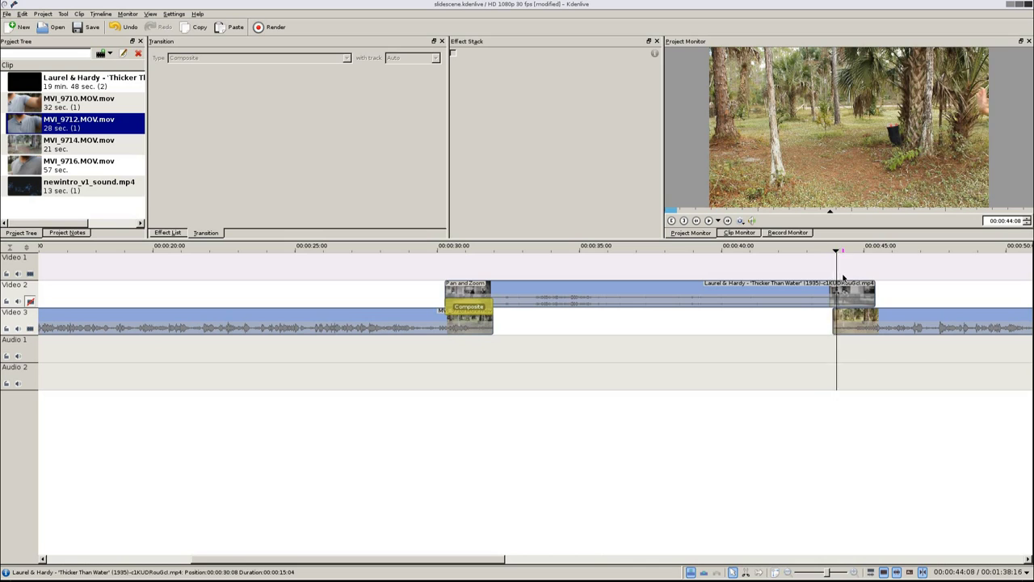
# Add a transition over the overlap of the Laurel & Hardy clip and MVI_9712.MOV.mov and set its type to Wipe
pyautogui.click(878, 305)
pyautogui.click(854, 308)
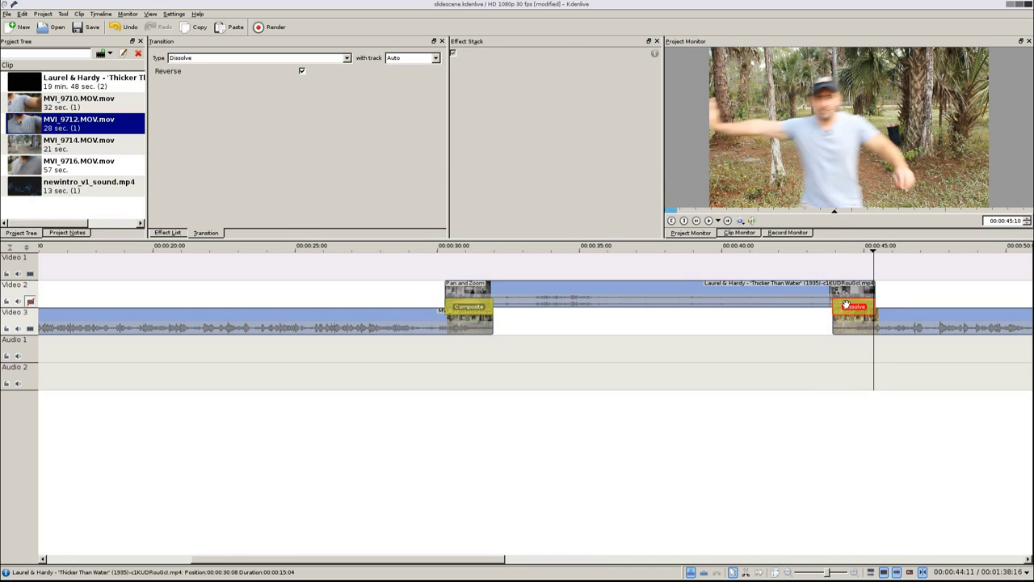
pyautogui.click(255, 59)
pyautogui.click(217, 127)
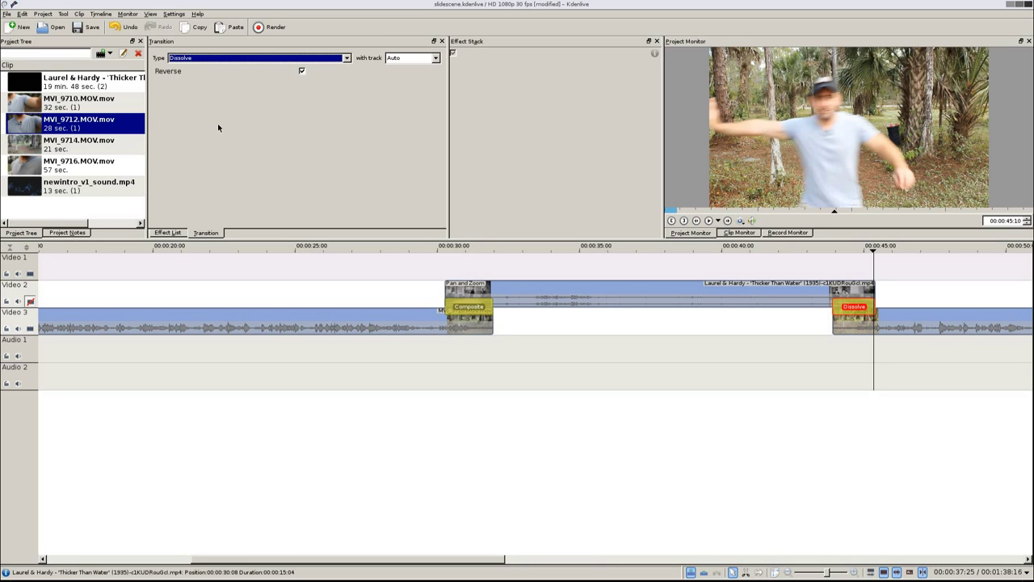
pyautogui.click(258, 59)
pyautogui.scroll(-3, 221, 118)
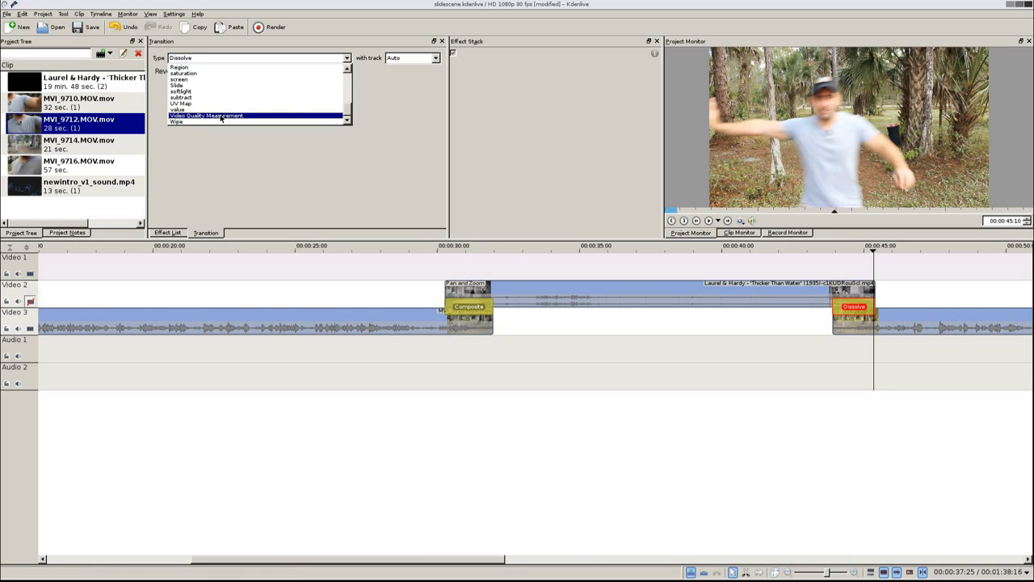
pyautogui.click(214, 121)
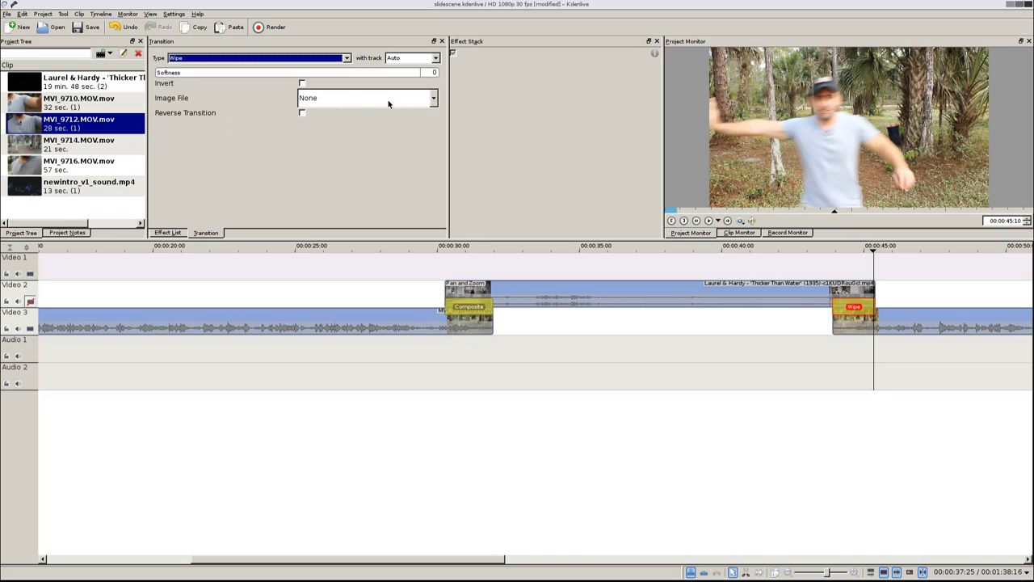
# Set the wipe's image file to linear_x.pgm and show Video 2 again to preview the wipe
pyautogui.click(334, 105)
pyautogui.scroll(-2, 327, 149)
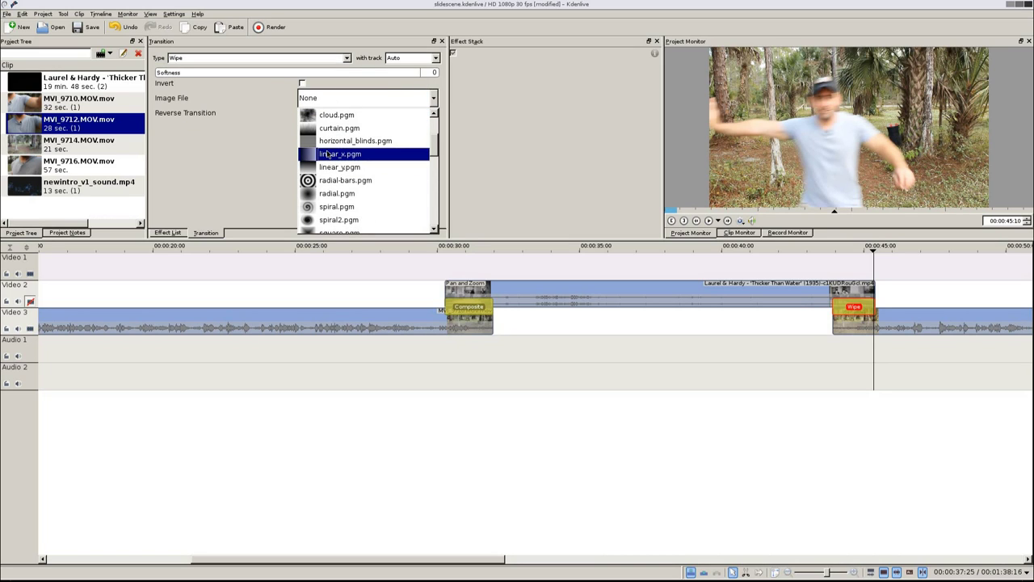
pyautogui.click(327, 153)
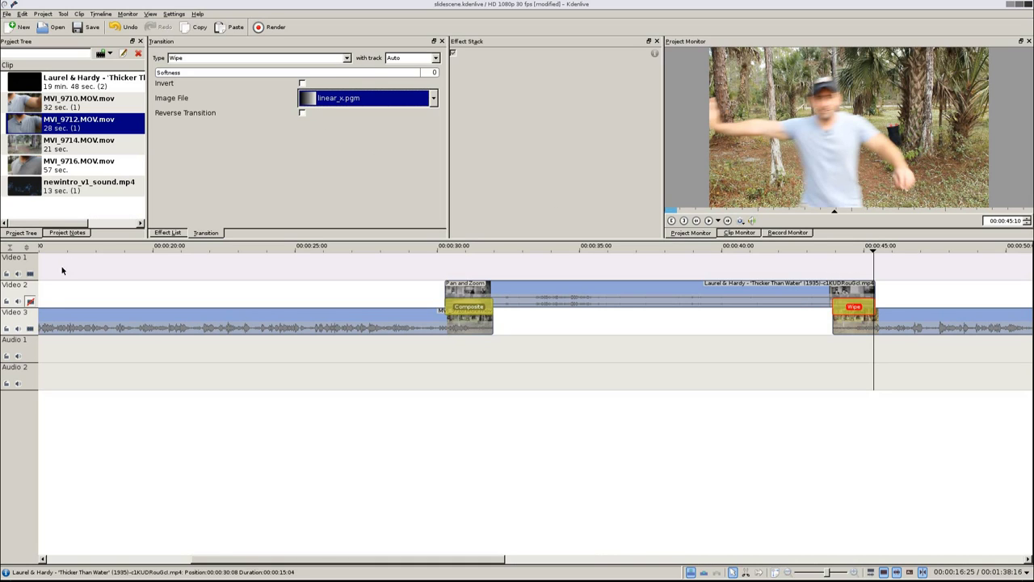
pyautogui.moveTo(832, 270); pyautogui.dragTo(859, 262)
pyautogui.click(32, 300)
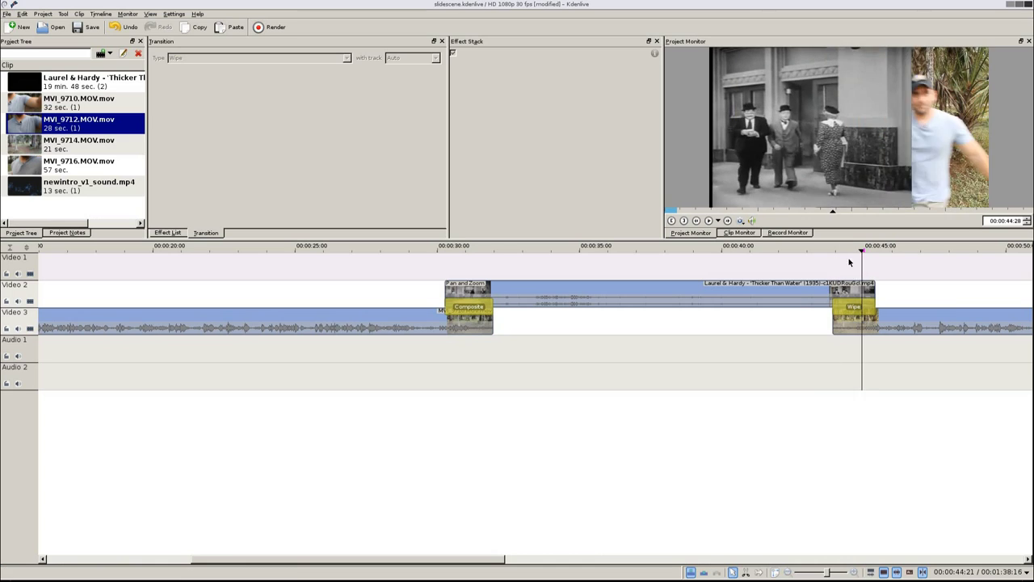
# Turn on Reverse Transition for the wipe into MVI_9712.MOV.mov and scrub through the overlap to check its direction
pyautogui.click(857, 307)
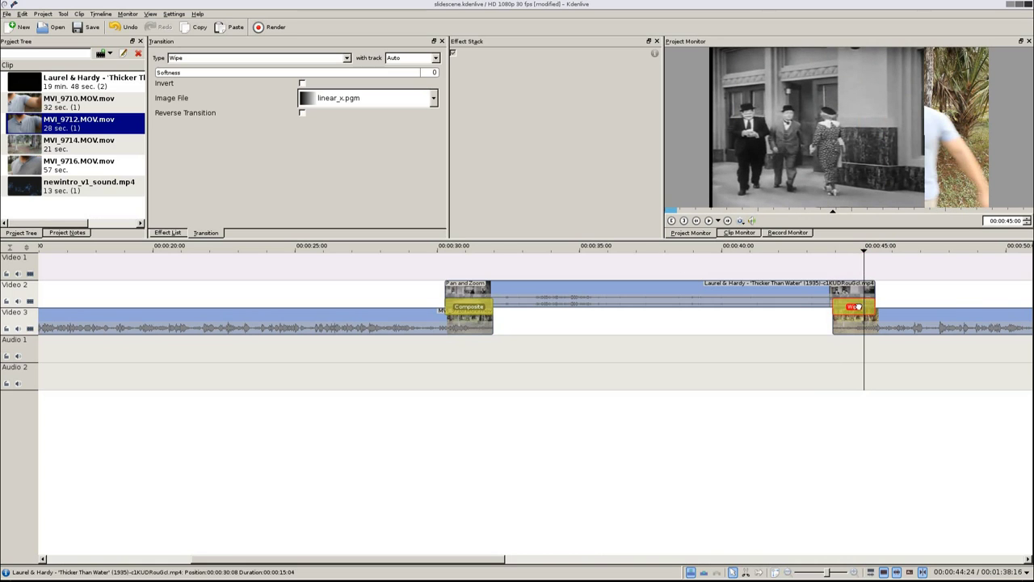
pyautogui.click(303, 113)
pyautogui.moveTo(822, 262); pyautogui.dragTo(859, 273)
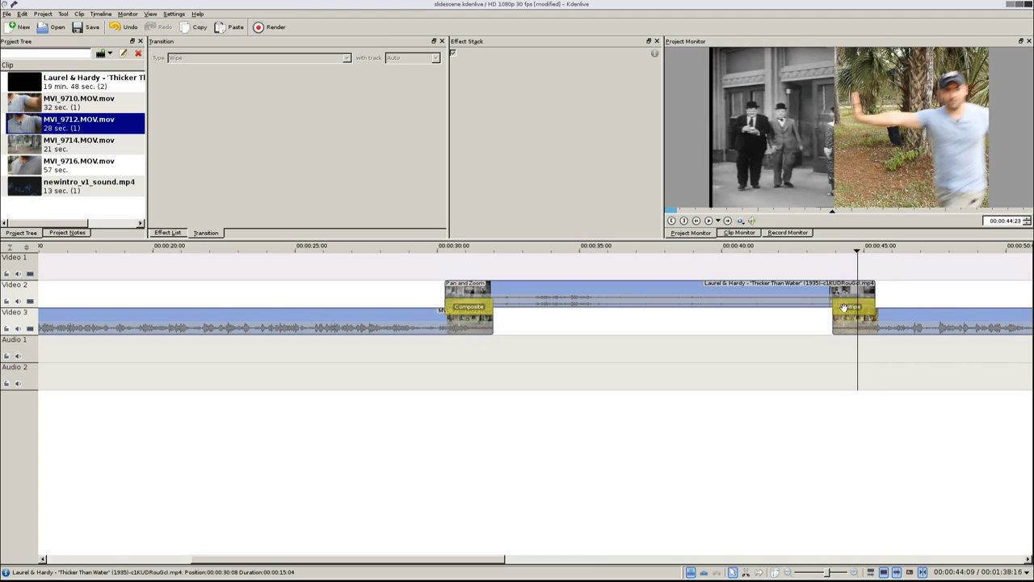
# Change the transition between the Laurel & Hardy clip and MVI_9712.MOV.mov to Composite
pyautogui.click(843, 308)
pyautogui.click(284, 58)
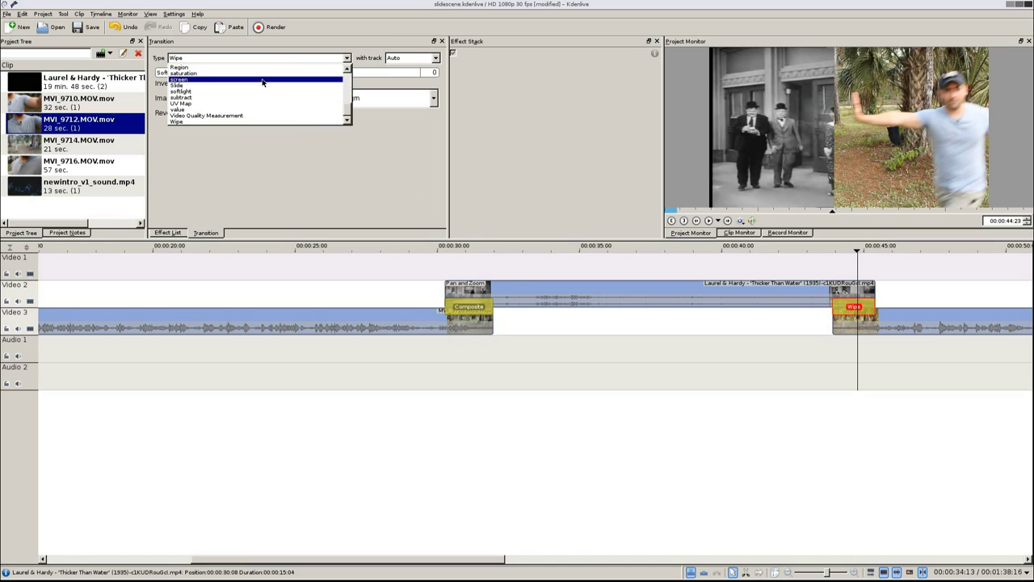
pyautogui.click(216, 98)
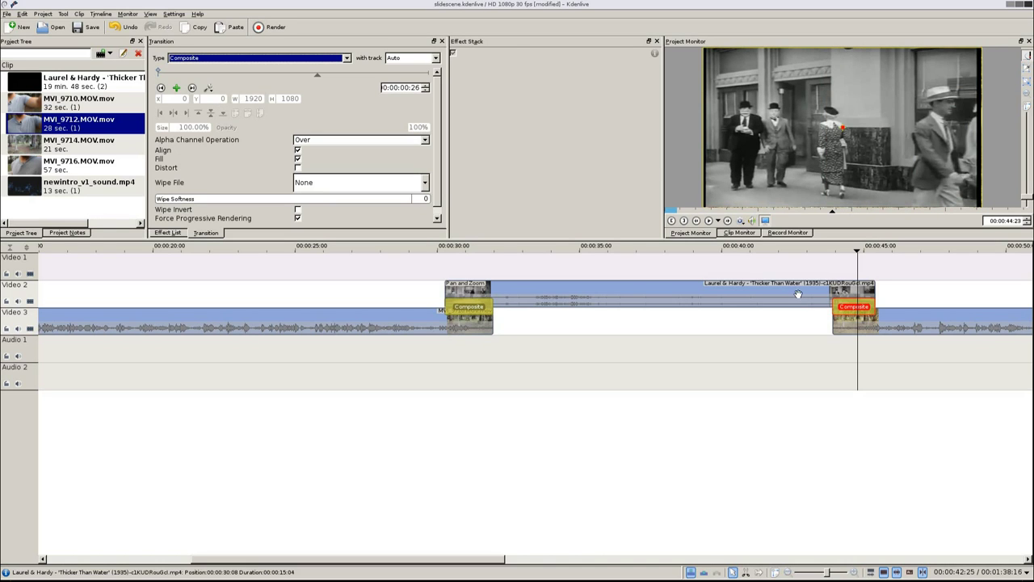
# Add a Pan and Zoom keyframe at 00:00:13:19 in the Laurel & Hardy clip, where the overlap with MVI_9712.MOV.mov begins
pyautogui.click(794, 292)
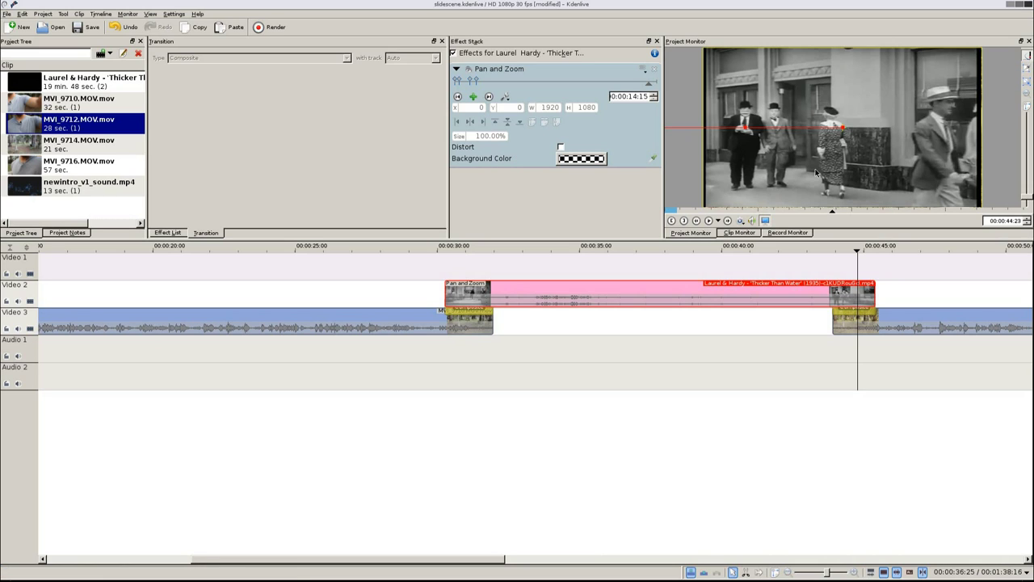
pyautogui.moveTo(866, 254); pyautogui.dragTo(834, 268)
pyautogui.click(834, 290)
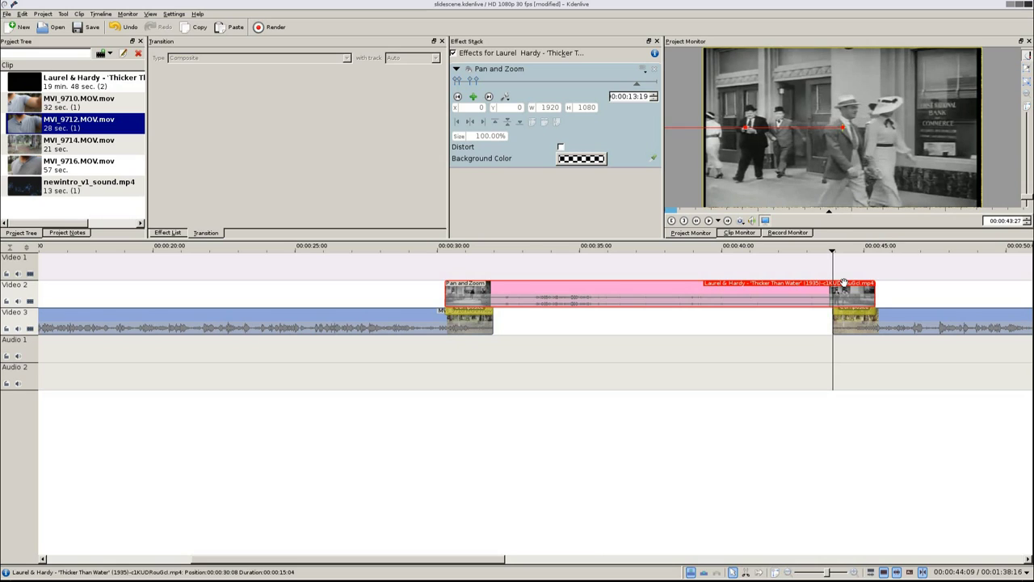
pyautogui.click(474, 97)
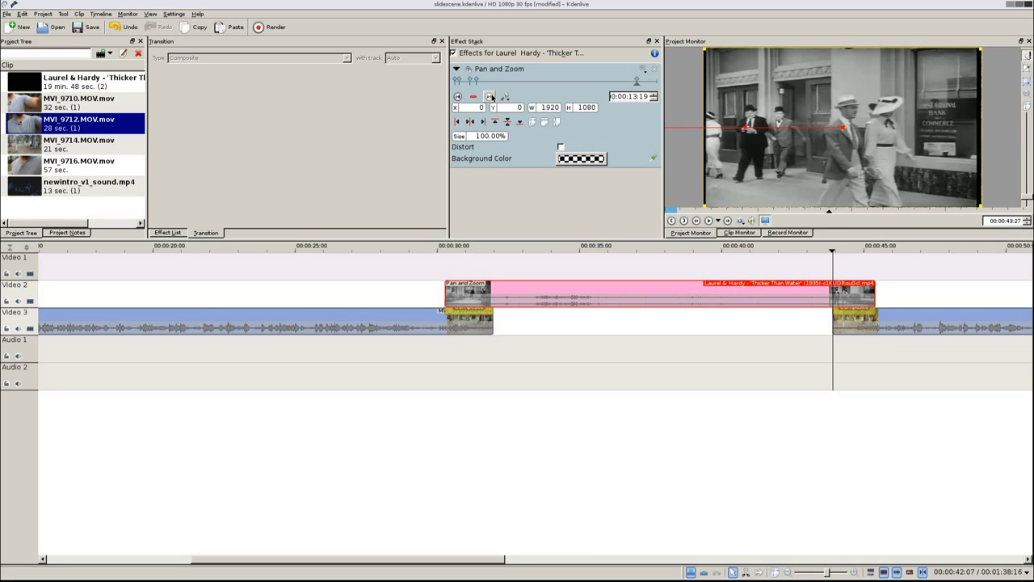
# Add a Pan and Zoom keyframe at 00:00:15:03 in the Laurel & Hardy clip and slide its frame out of view to about X -1914
pyautogui.click(490, 97)
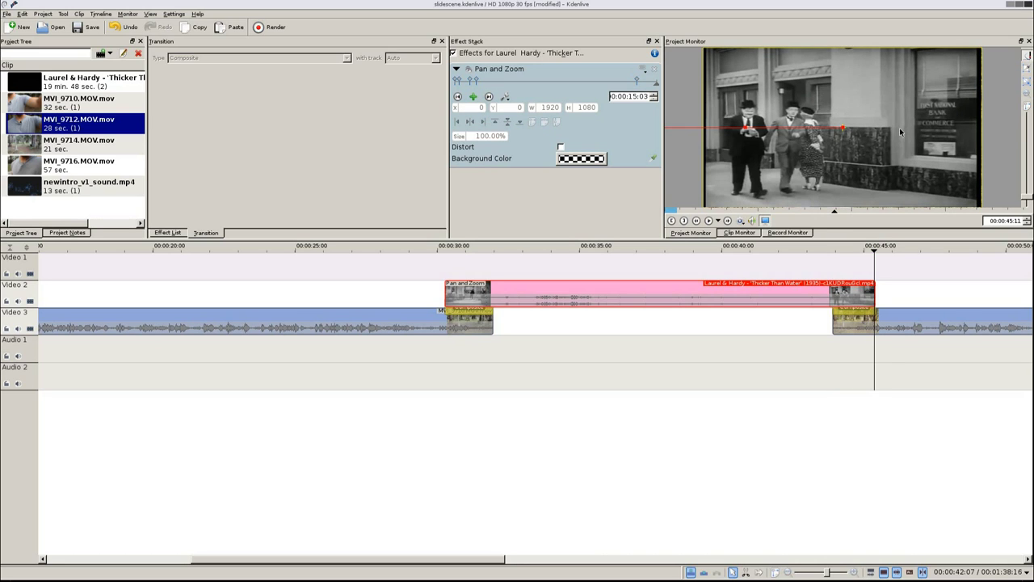
pyautogui.click(474, 97)
pyautogui.moveTo(960, 110); pyautogui.dragTo(653, 113)
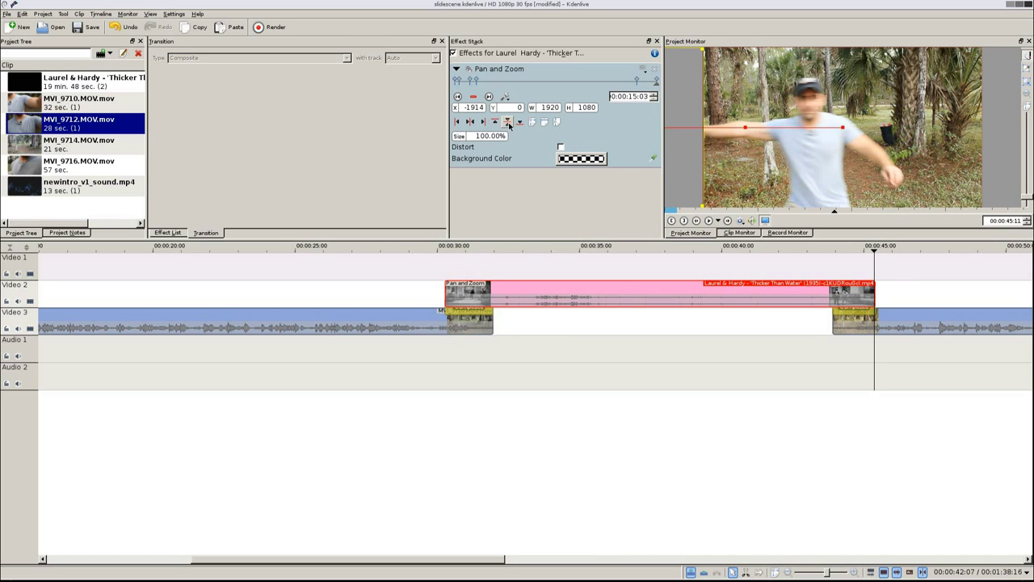
pyautogui.click(902, 280)
# Add a Pan and Zoom keyframe at 00:00:14:13, shift the frame to meet the man's hand at about X -844, and center it vertically
pyautogui.moveTo(874, 252)
pyautogui.mouseDown()
pyautogui.moveTo(829, 260)
pyautogui.moveTo(856, 257)
pyautogui.mouseUp()
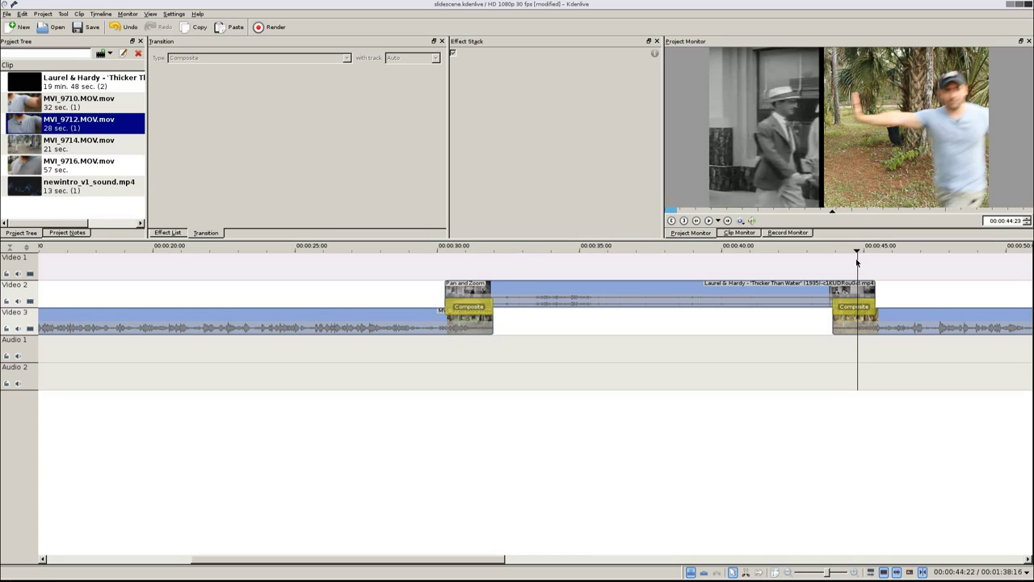
pyautogui.click(854, 308)
pyautogui.click(845, 289)
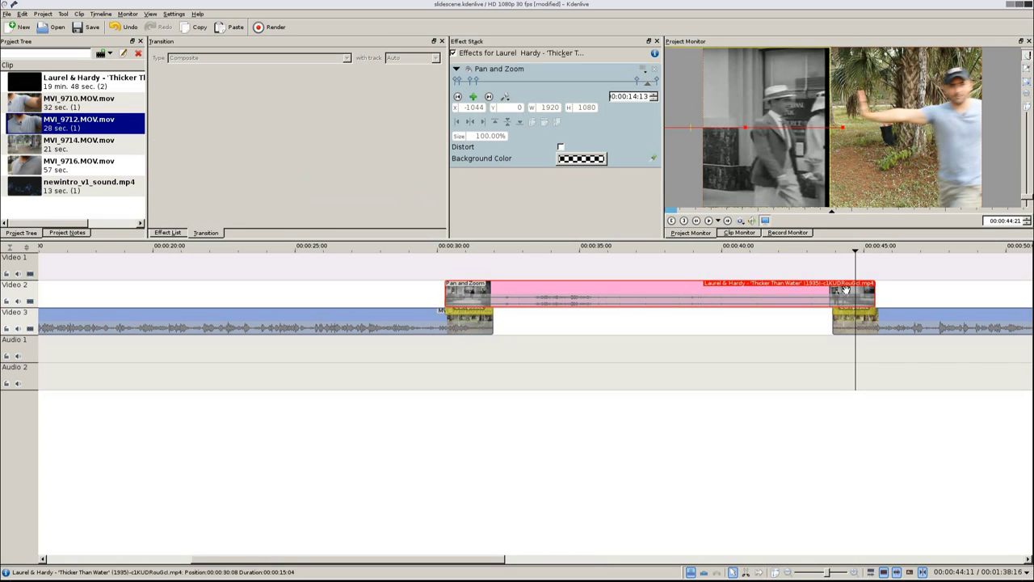
pyautogui.click(474, 98)
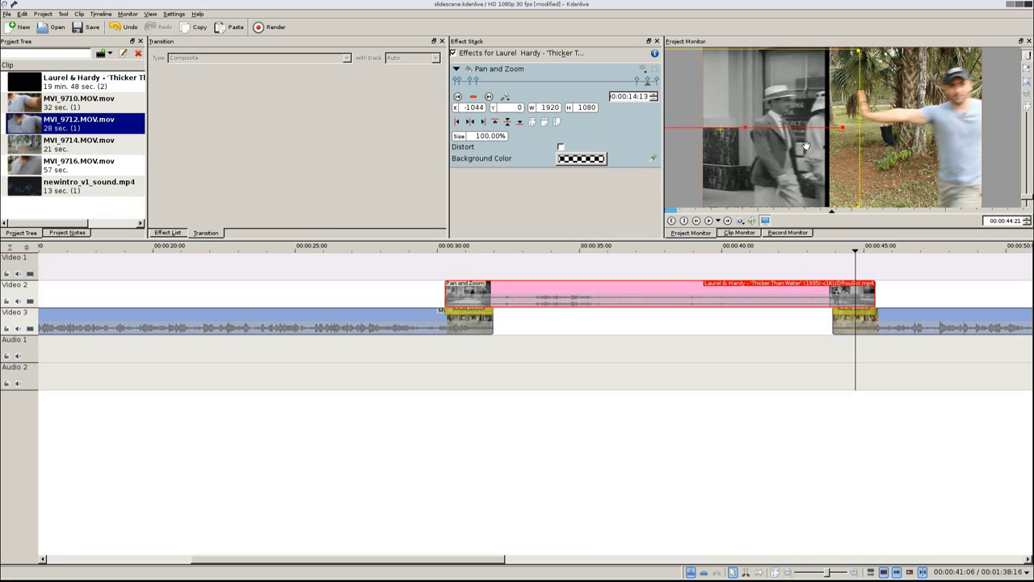
pyautogui.moveTo(806, 146); pyautogui.dragTo(834, 147)
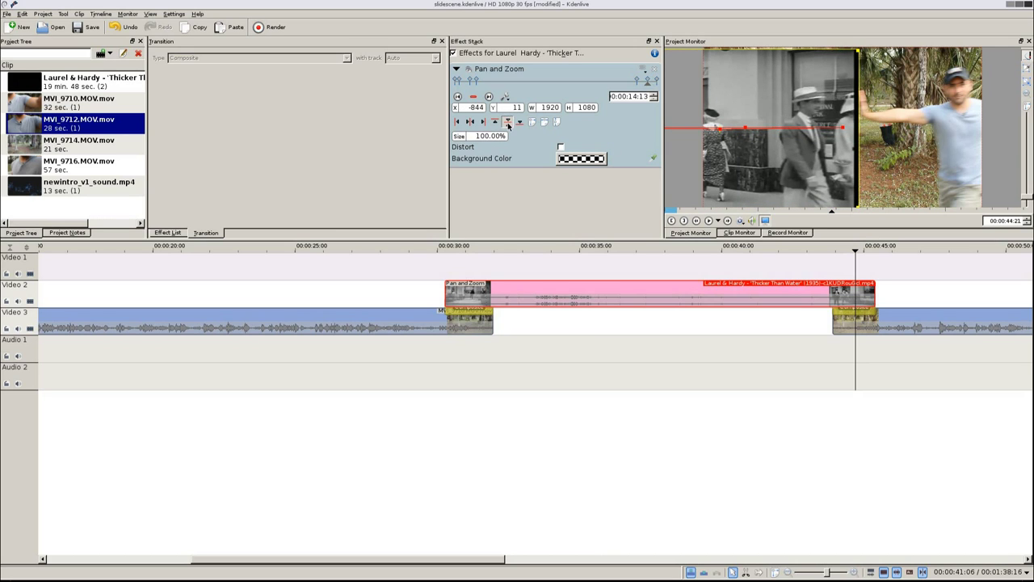
pyautogui.click(509, 123)
# Add a Pan and Zoom keyframe at 00:00:14:01 and shift the frame to about X -303, Y 0 so its edge meets the man's hand
pyautogui.moveTo(855, 267)
pyautogui.mouseDown()
pyautogui.moveTo(831, 263)
pyautogui.moveTo(860, 262)
pyautogui.moveTo(845, 259)
pyautogui.mouseUp()
pyautogui.press('space')
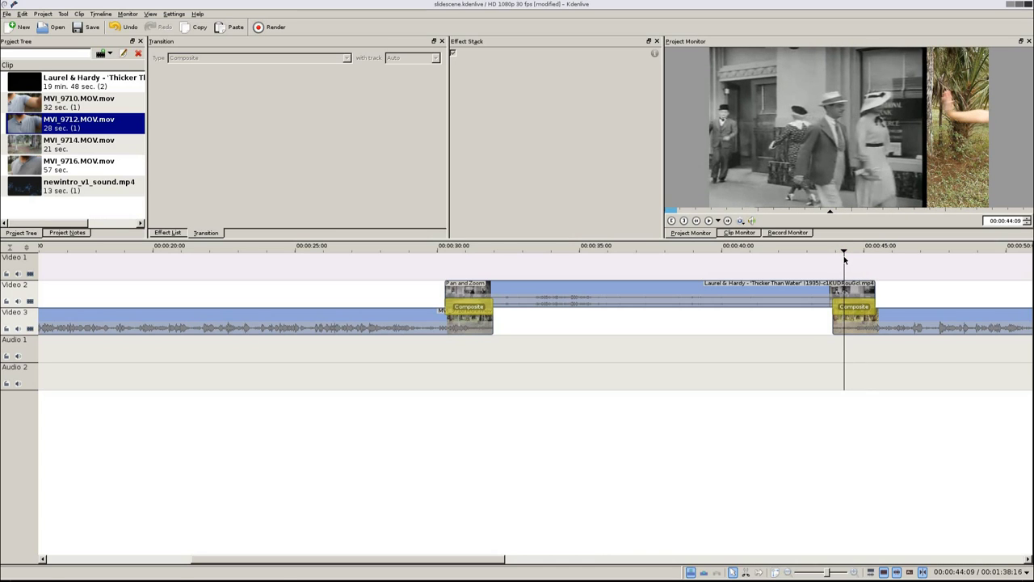
pyautogui.click(844, 298)
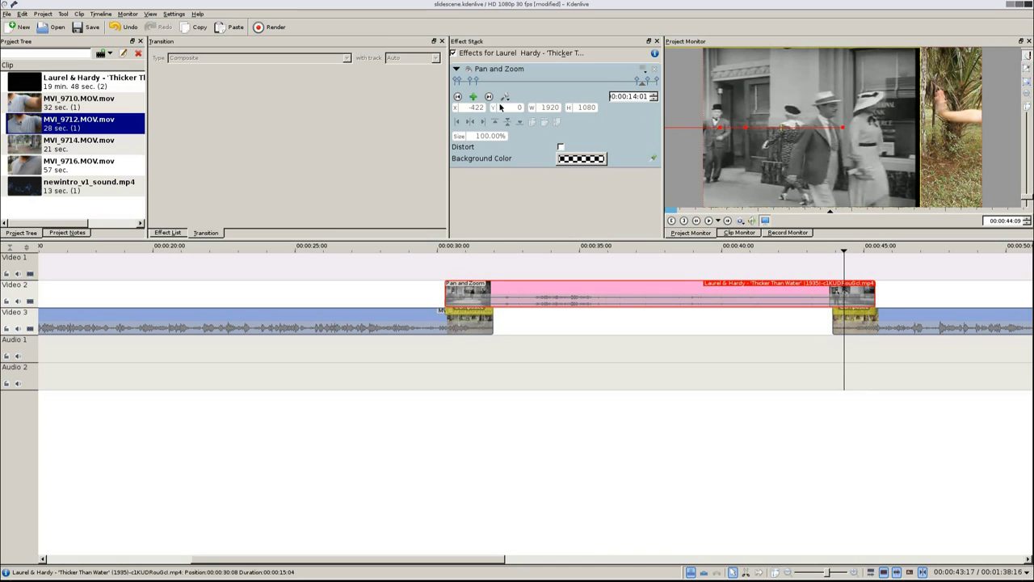
pyautogui.click(475, 96)
pyautogui.moveTo(835, 109); pyautogui.dragTo(852, 112)
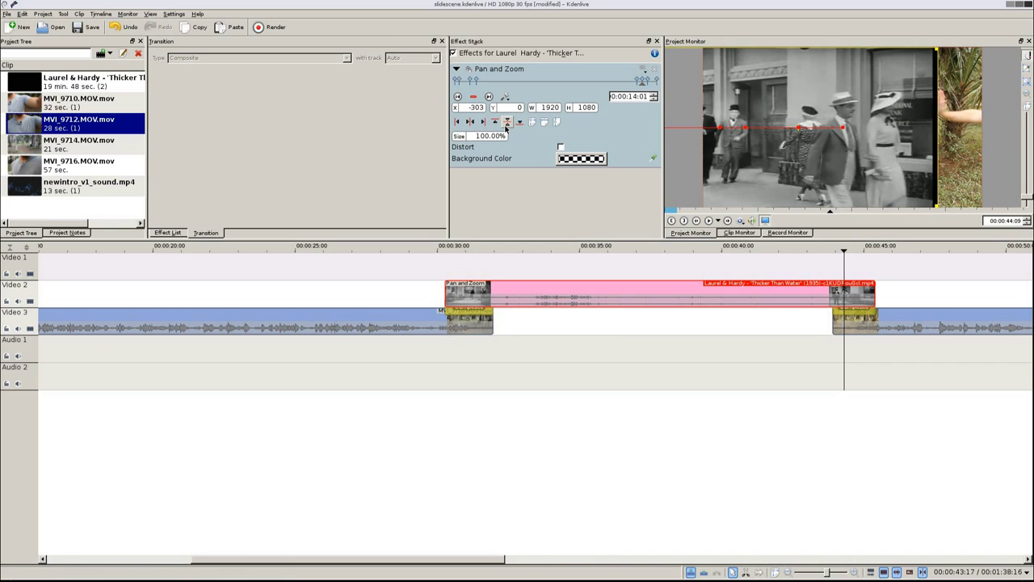
# Play the overlap from the Laurel & Hardy clip into MVI_9712.MOV.mov to check how the slide follows the man's hand
pyautogui.moveTo(834, 275)
pyautogui.mouseDown()
pyautogui.moveTo(882, 281)
pyautogui.moveTo(838, 280)
pyautogui.mouseUp()
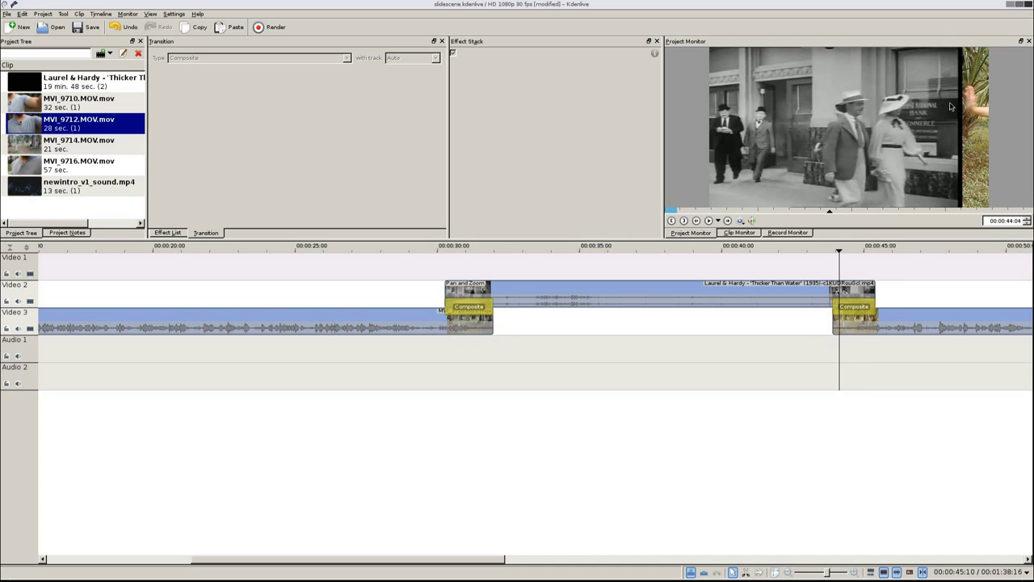
pyautogui.click(827, 273)
pyautogui.press('space')
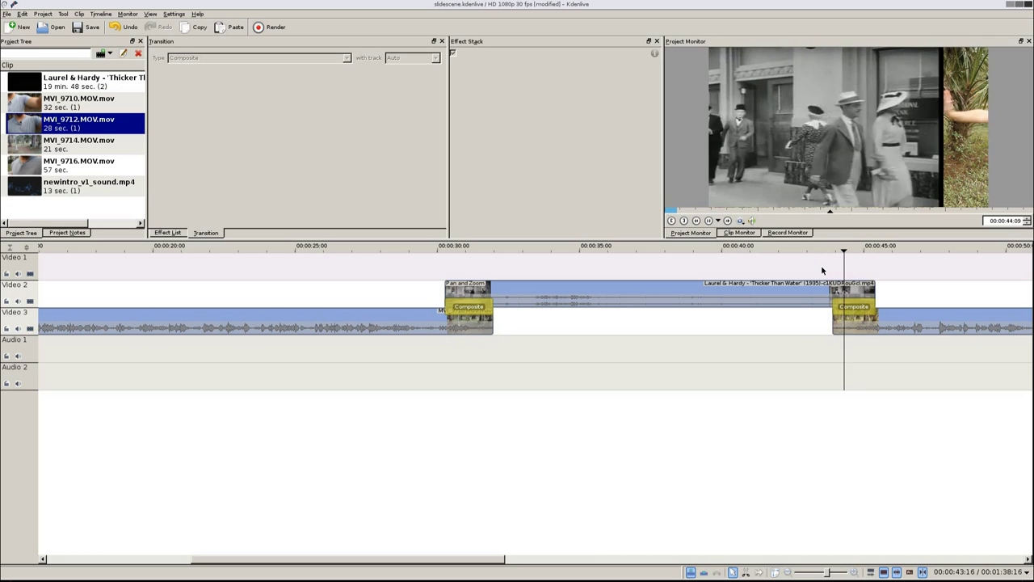
pyautogui.press('space')
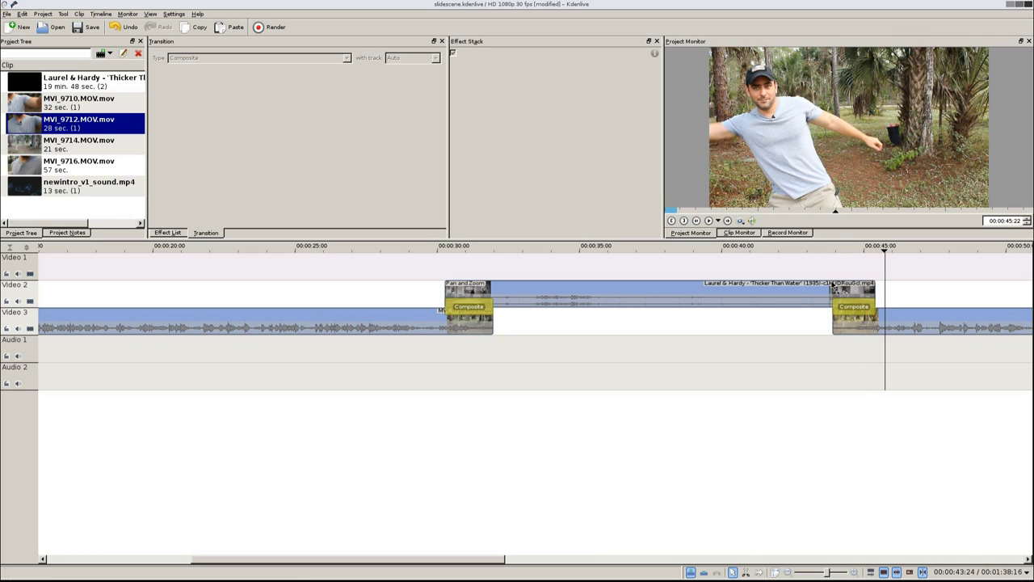
# Move the last Laurel & Hardy clip on Video 2 earlier to start at 00:00:59:19, where the man's next push begins
pyautogui.moveTo(483, 559); pyautogui.dragTo(723, 559)
pyautogui.moveTo(918, 292); pyautogui.dragTo(796, 293)
pyautogui.click(433, 275)
pyautogui.moveTo(444, 281); pyautogui.dragTo(523, 280)
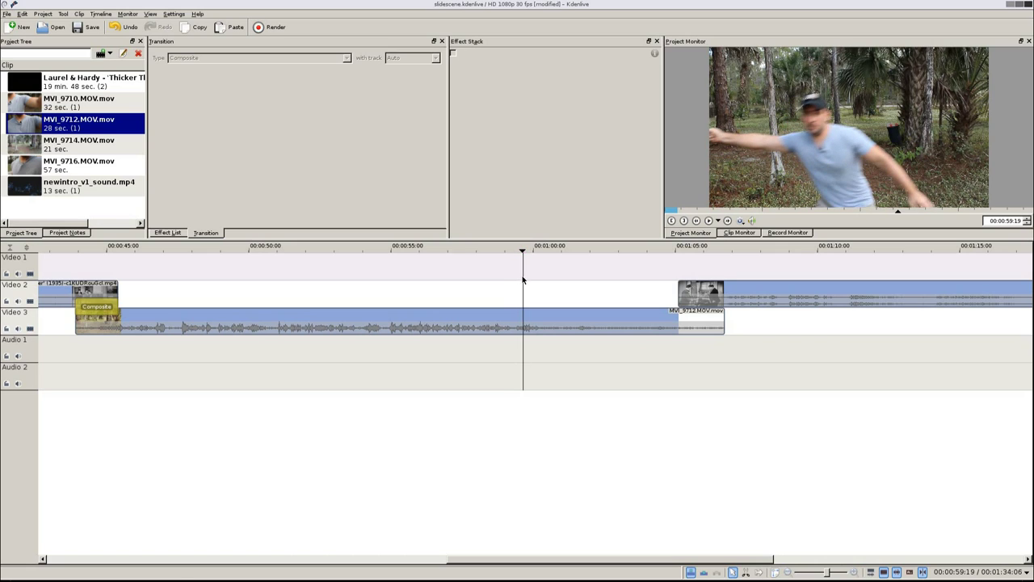
pyautogui.moveTo(725, 321); pyautogui.dragTo(582, 296)
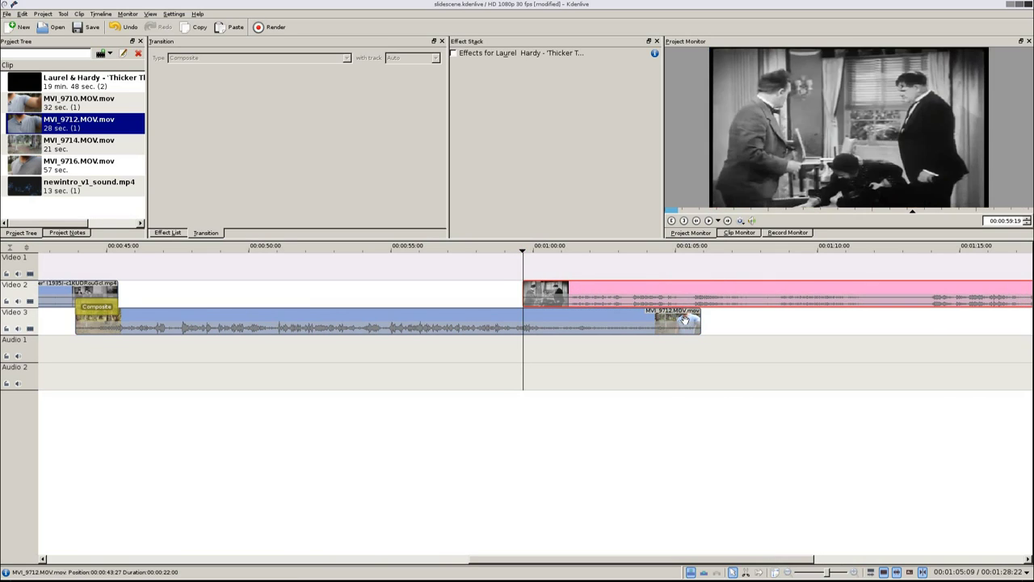
# Hide Video 2 and trim the end of MVI_9712.MOV.mov to 00:01:00:24, once the man is out of frame
pyautogui.click(30, 302)
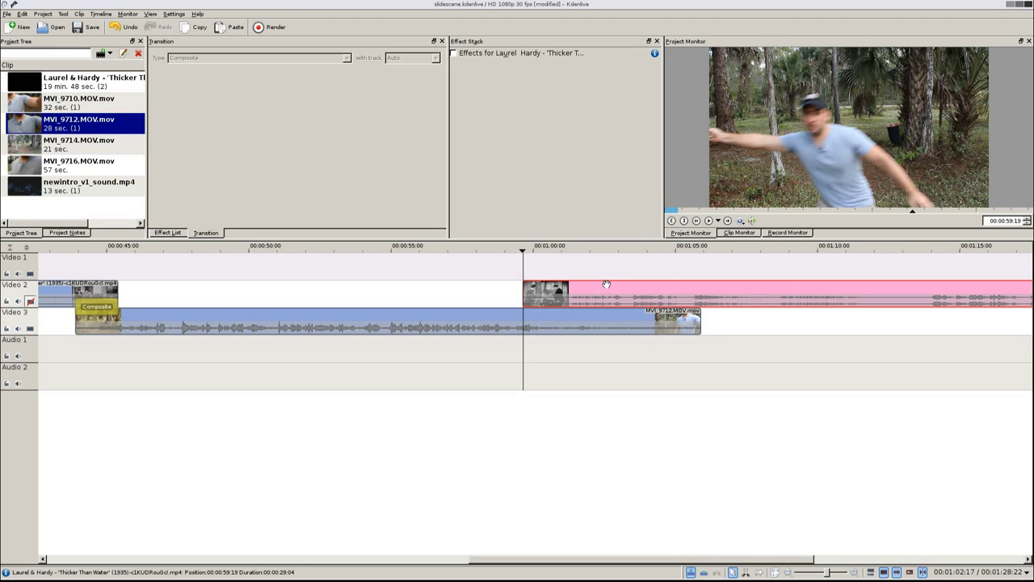
pyautogui.moveTo(521, 265); pyautogui.dragTo(556, 276)
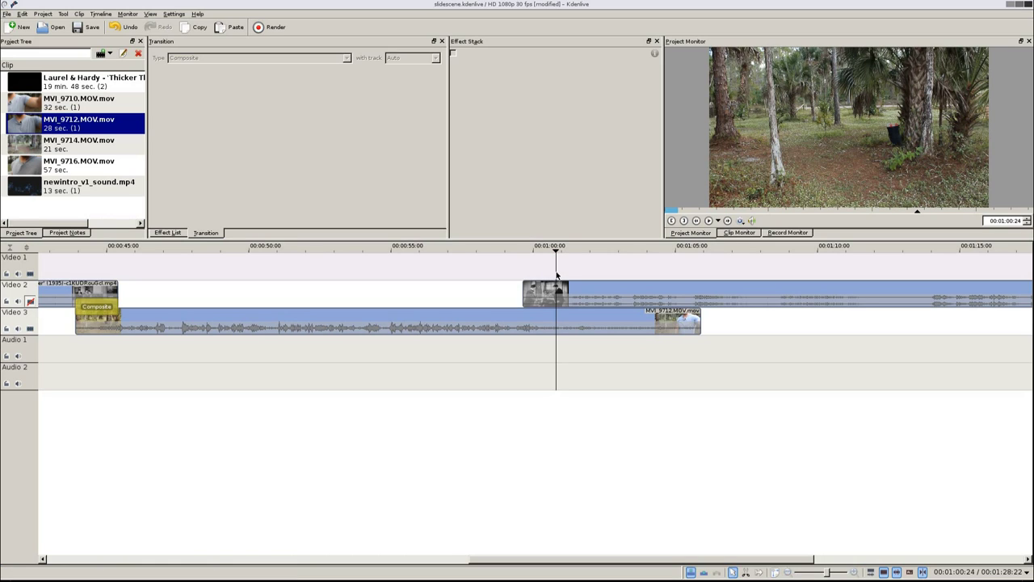
pyautogui.moveTo(697, 317); pyautogui.dragTo(555, 318)
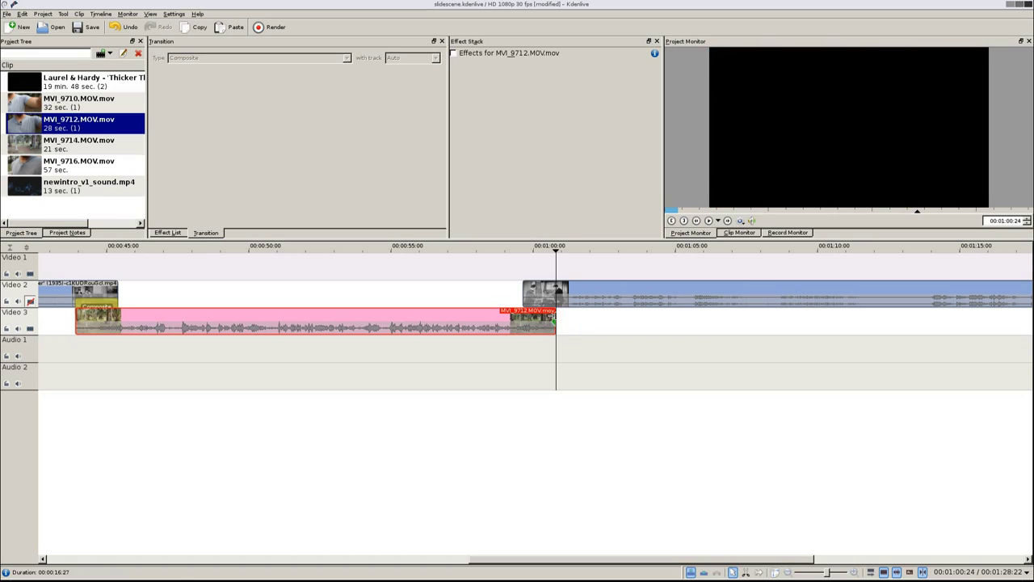
# Apply the Pan and Zoom effect to the last Laurel & Hardy clip on Video 2
pyautogui.click(556, 292)
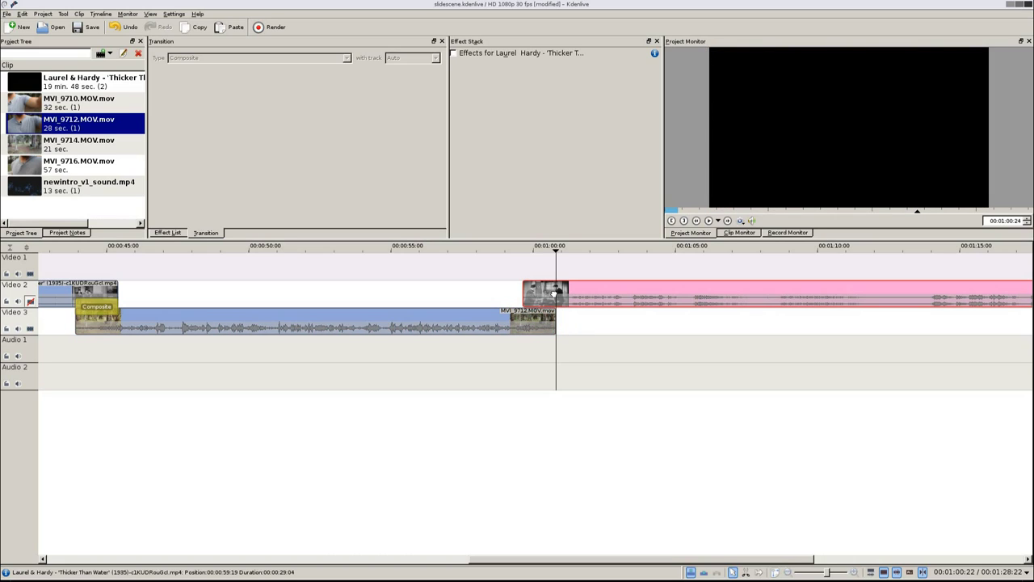
pyautogui.click(174, 234)
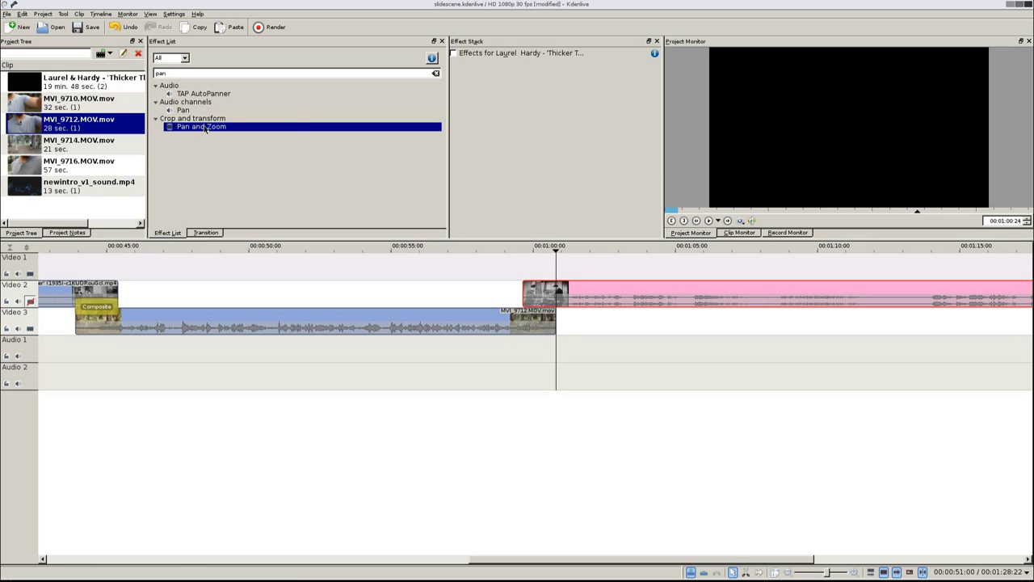
pyautogui.doubleClick(206, 127)
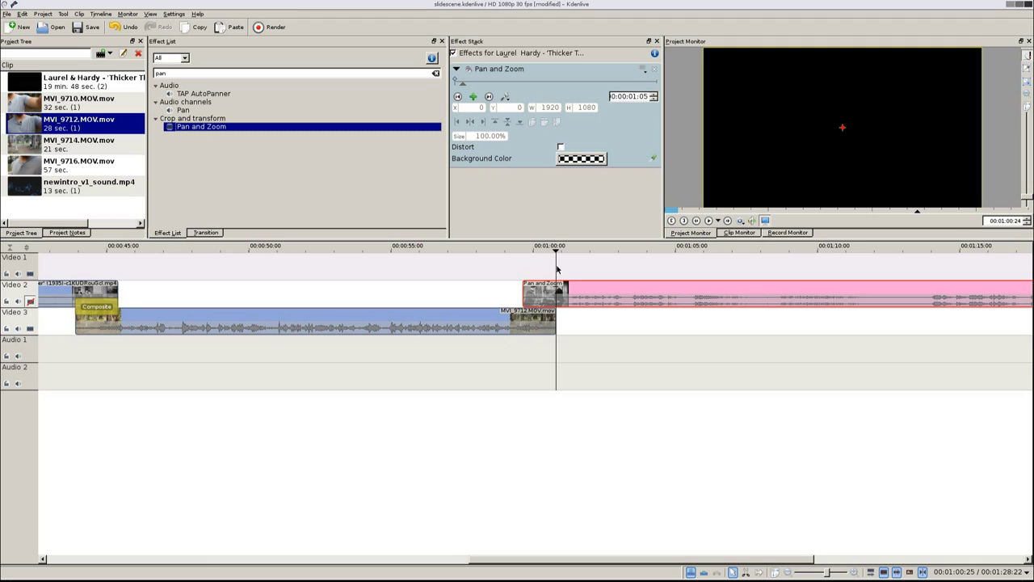
# Show Video 2 again and add a Composite transition over the overlap between MVI_9712.MOV.mov and the last Laurel & Hardy clip
pyautogui.moveTo(556, 263); pyautogui.dragTo(526, 263)
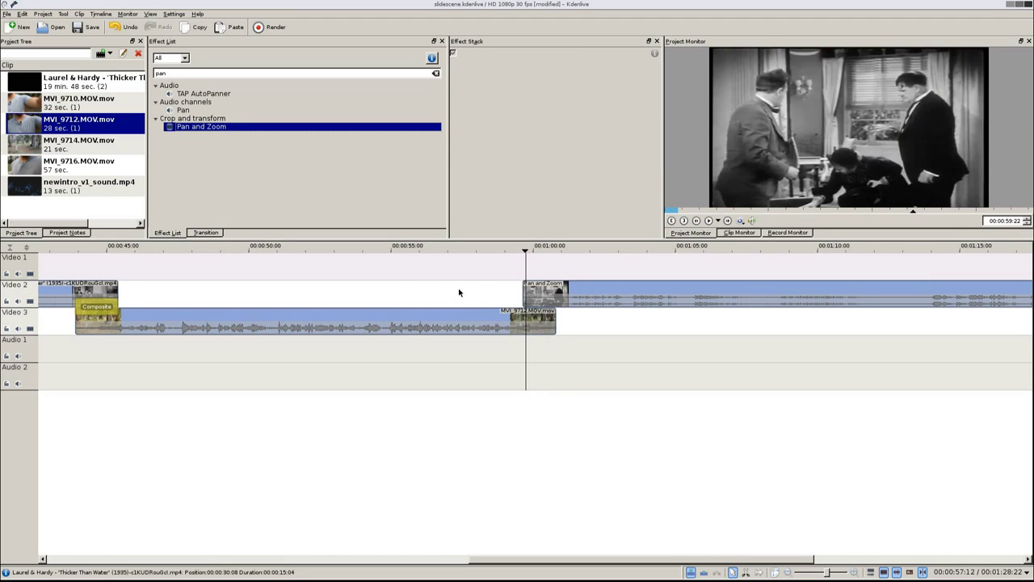
pyautogui.click(532, 304)
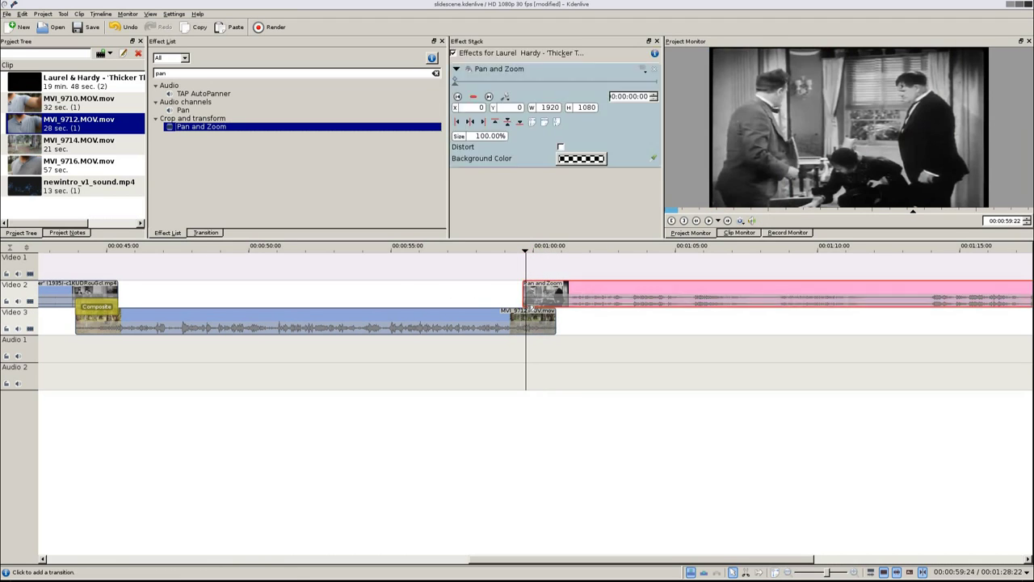
pyautogui.click(538, 309)
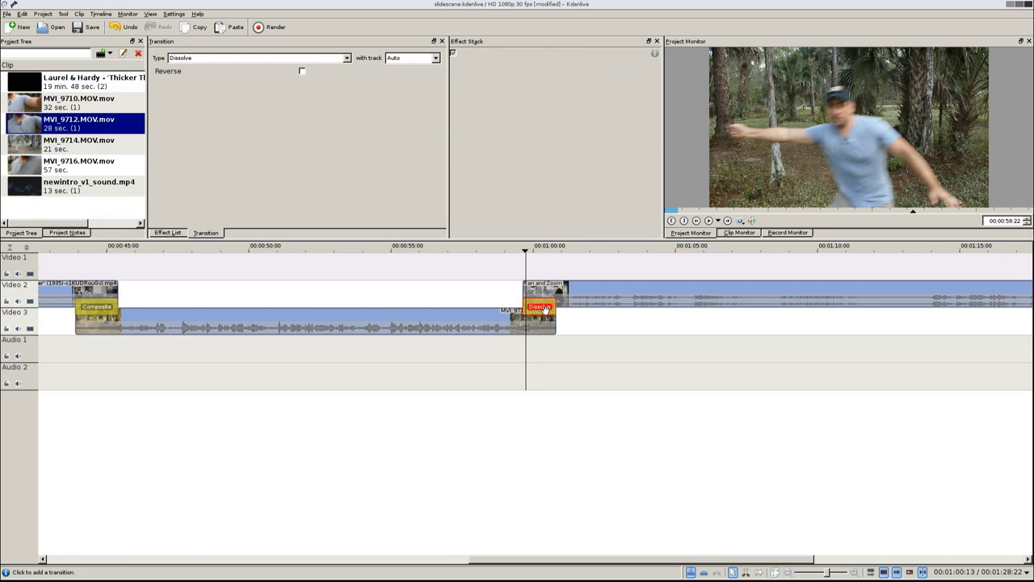
pyautogui.click(298, 58)
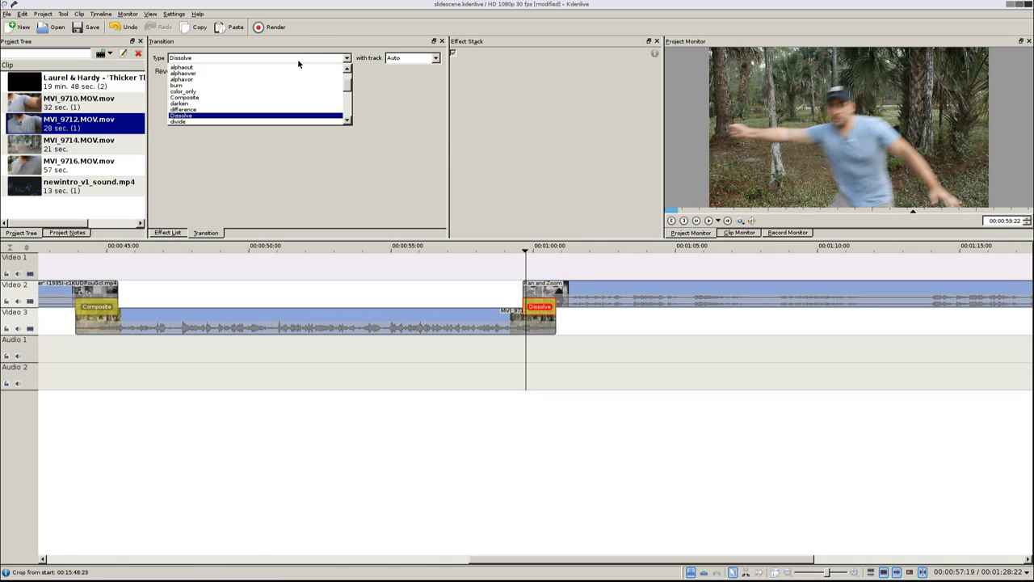
pyautogui.click(238, 98)
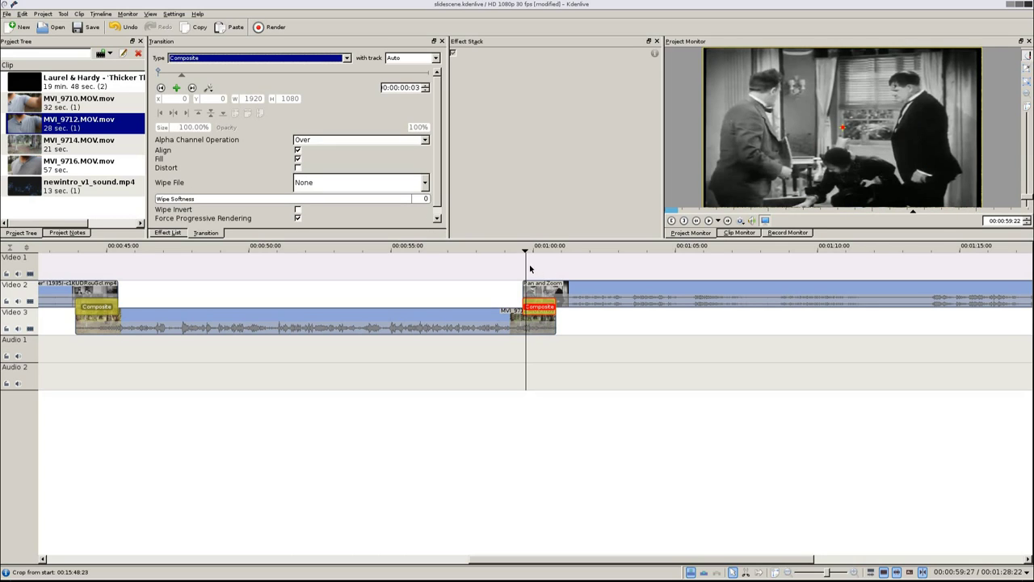
# At the last Laurel & Hardy clip's first Pan and Zoom keyframe, place the frame out of view at about X -1918, centered vertically
pyautogui.click(551, 287)
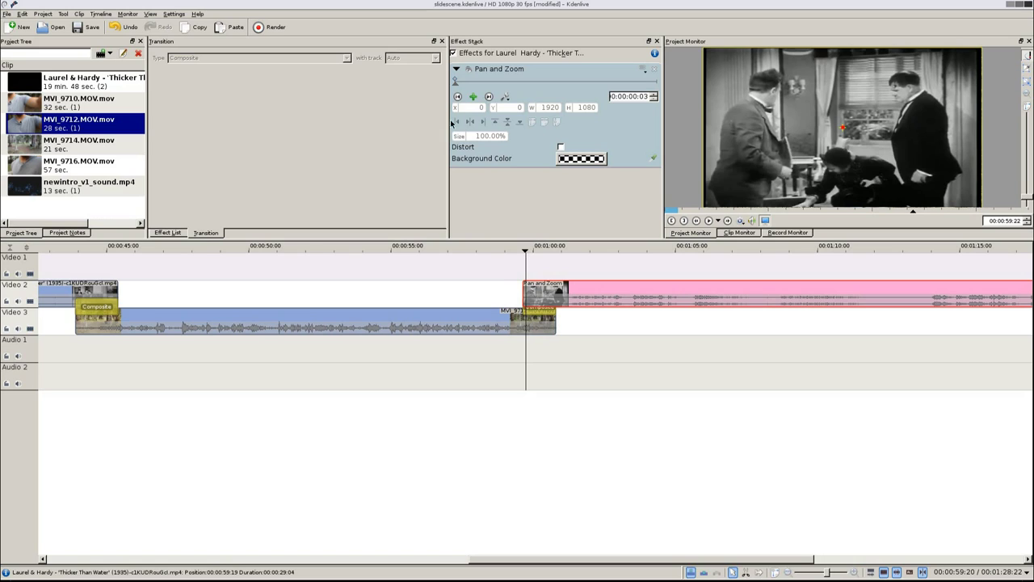
pyautogui.click(458, 96)
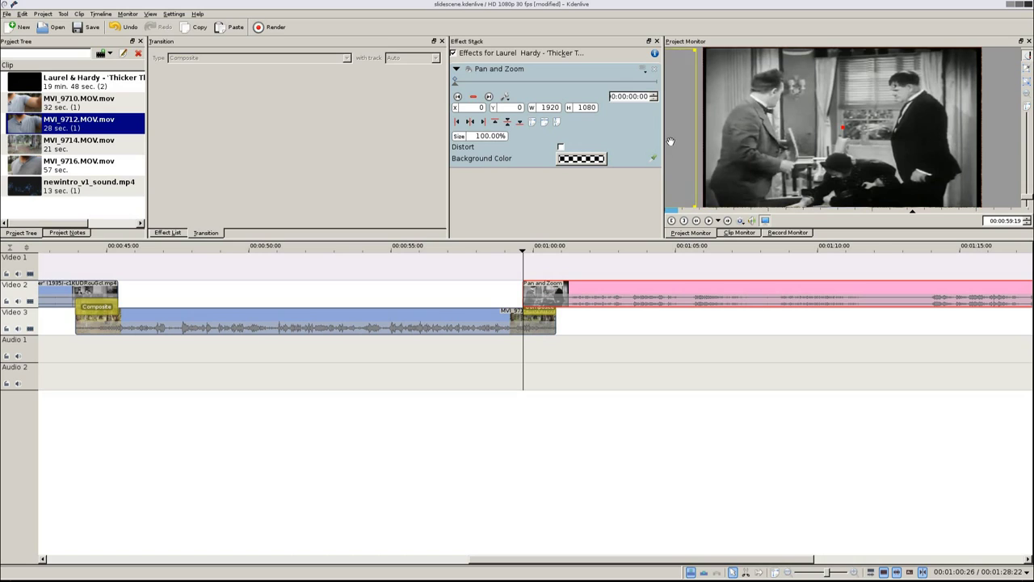
pyautogui.moveTo(678, 140); pyautogui.dragTo(676, 143)
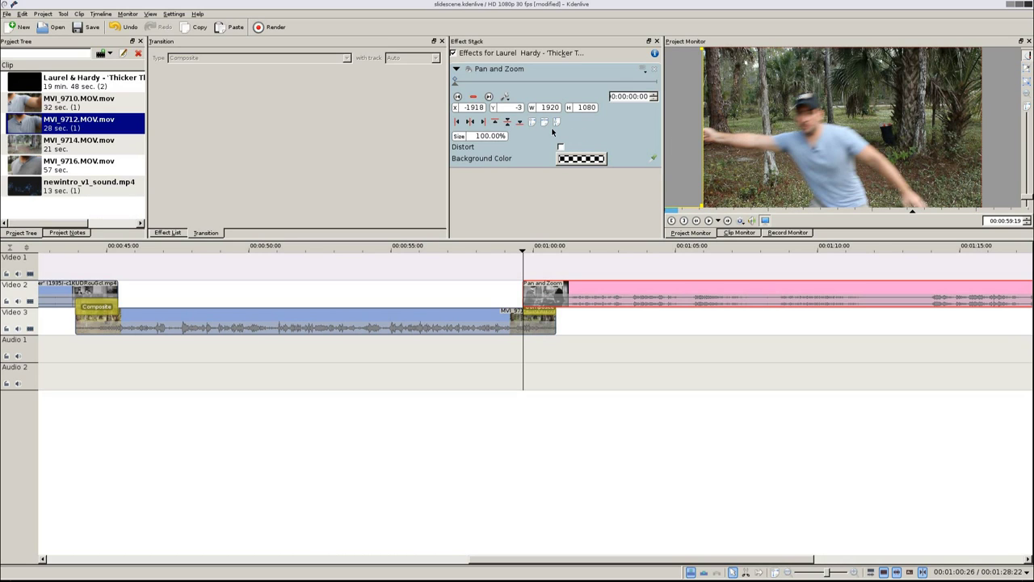
pyautogui.click(509, 122)
# Add a Pan and Zoom keyframe at 00:00:01:04, near the end of the overlap, and center the frame horizontally at X 0
pyautogui.moveTo(522, 257); pyautogui.dragTo(551, 257)
pyautogui.press('Right')
pyautogui.press('Right')
pyautogui.press('Right')
pyautogui.press('Right')
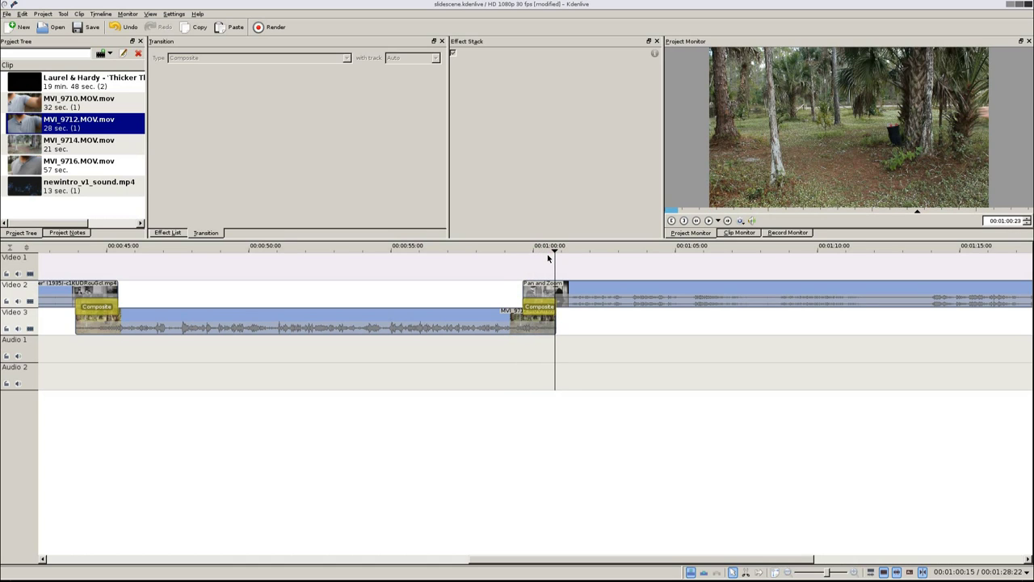
pyautogui.press('Left')
pyautogui.click(560, 285)
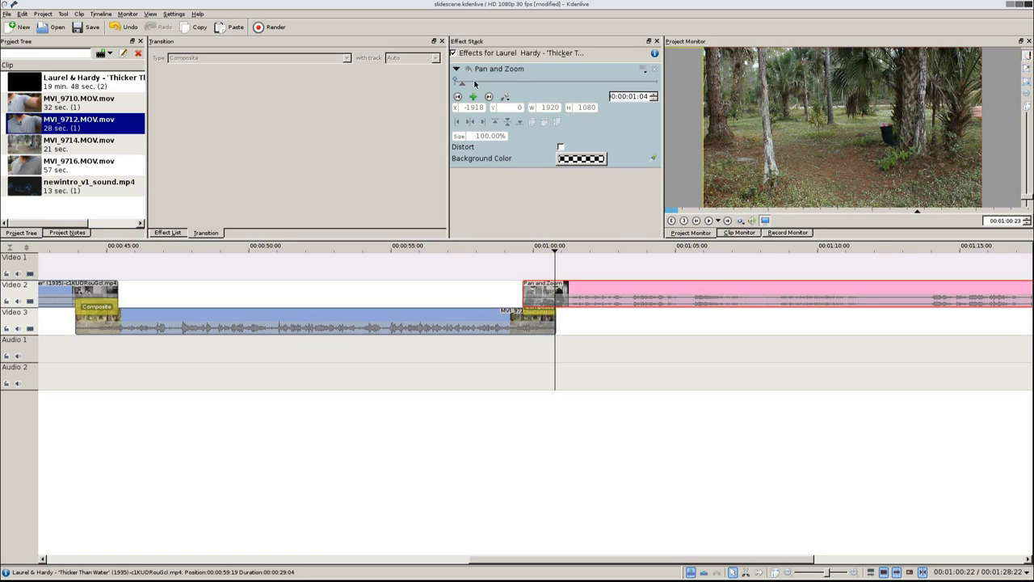
pyautogui.click(473, 97)
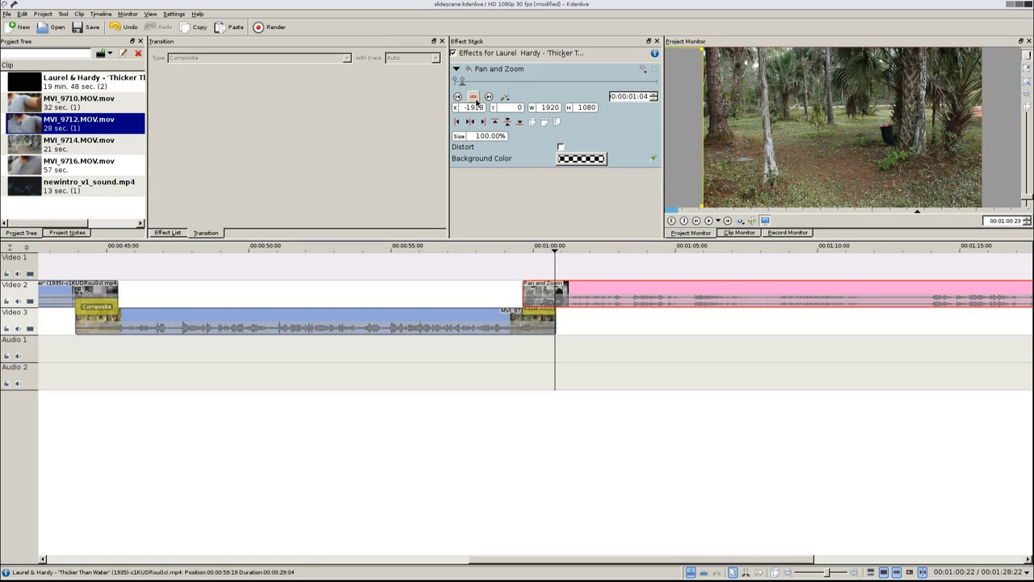
pyautogui.click(469, 122)
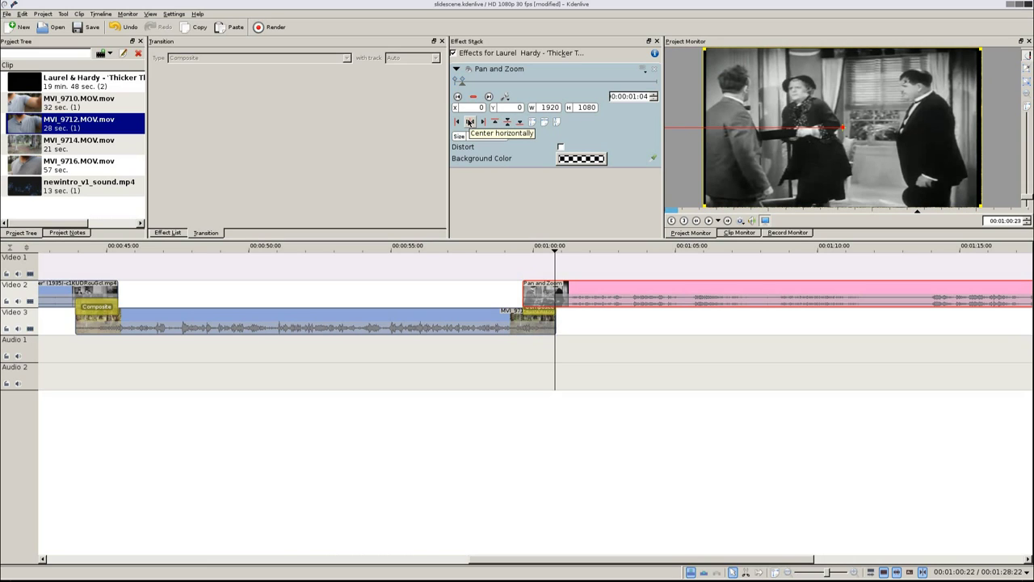
pyautogui.moveTo(556, 273); pyautogui.dragTo(578, 280)
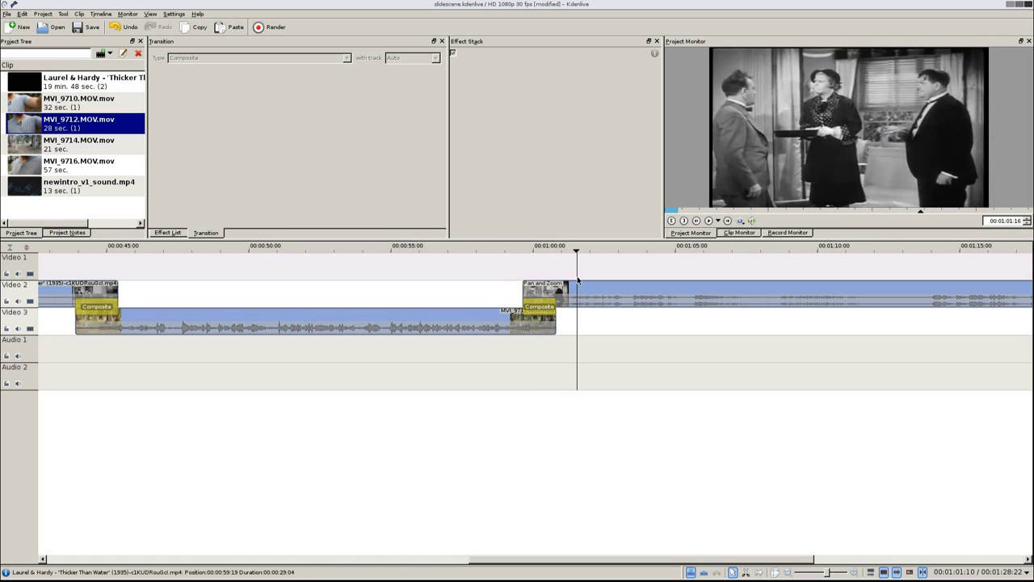
# Place MVI_9714.MOV.mov on Video 3, trimmed at its start and beginning at 00:01:27:19, under the end of the last Laurel & Hardy clip
pyautogui.moveTo(588, 559); pyautogui.dragTo(745, 571)
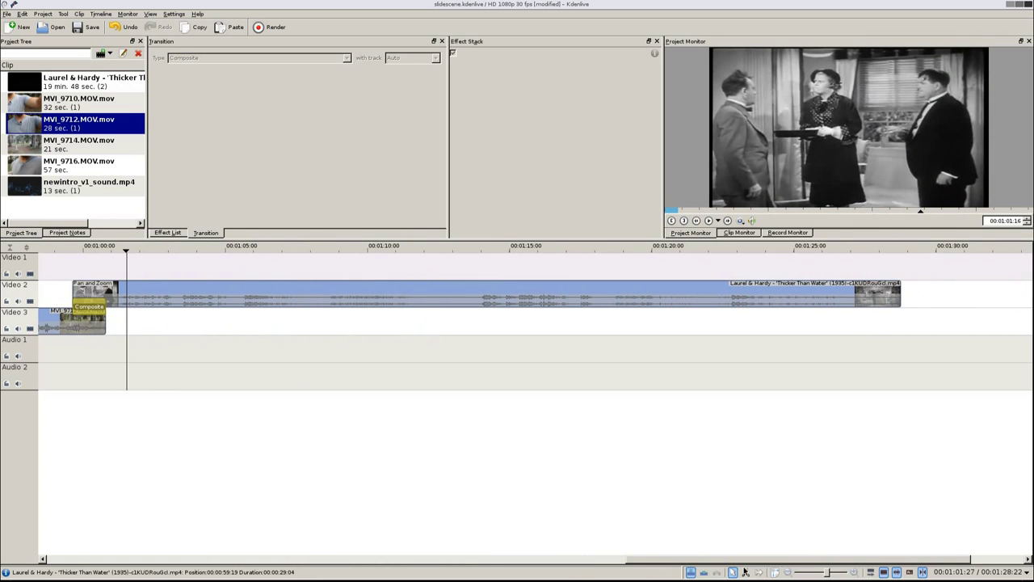
pyautogui.click(768, 272)
pyautogui.click(825, 285)
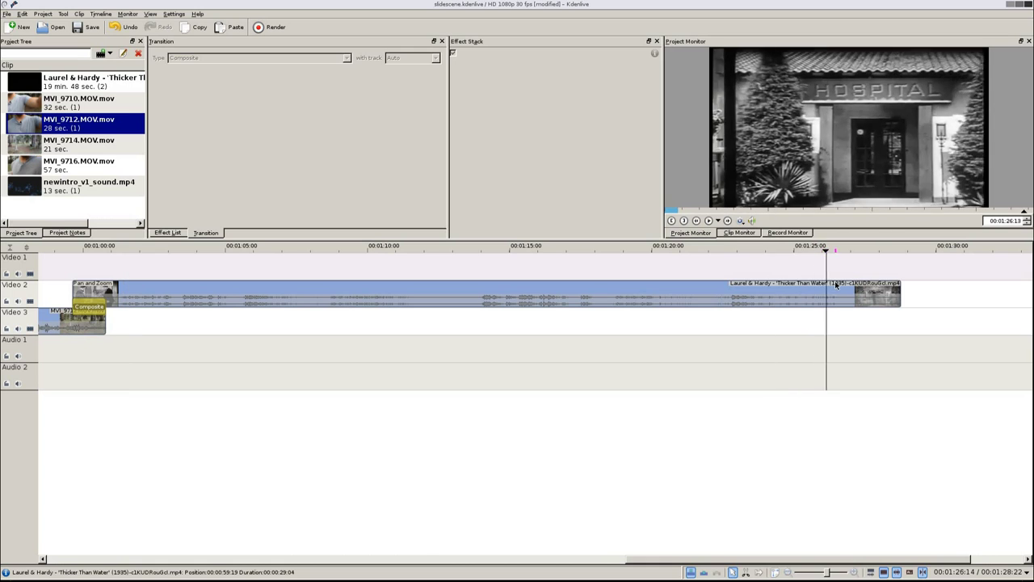
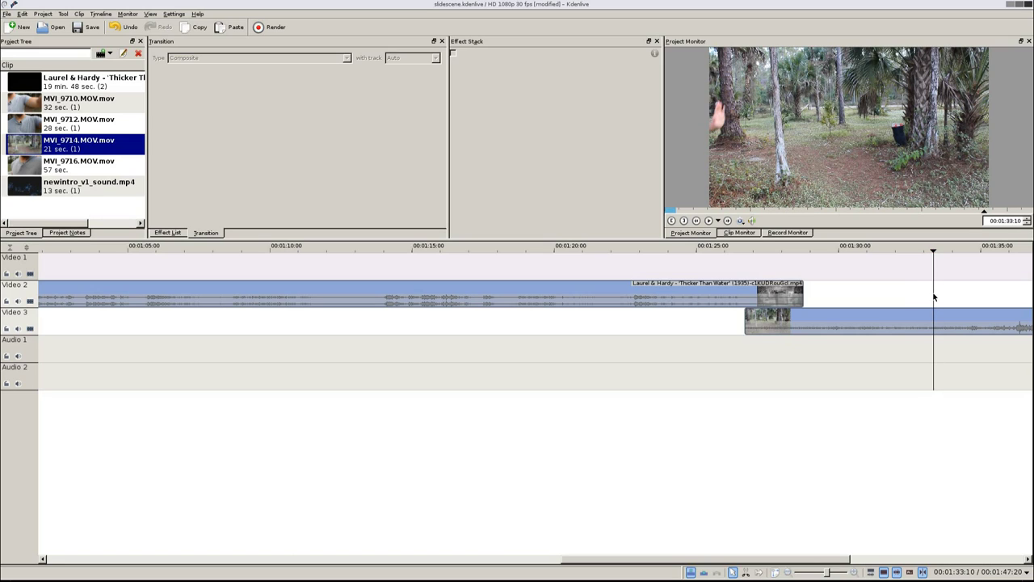
pyautogui.moveTo(747, 324); pyautogui.dragTo(800, 317)
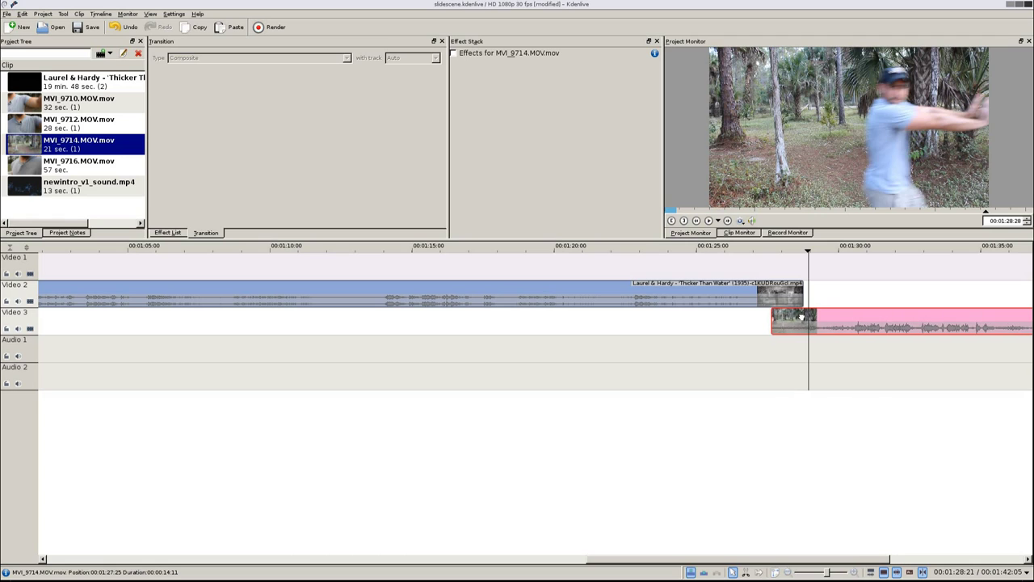
# Add a Wipe transition with the linear_x.pgm image over the overlap between the last Laurel & Hardy clip and MVI_9714.MOV.mov
pyautogui.click(803, 267)
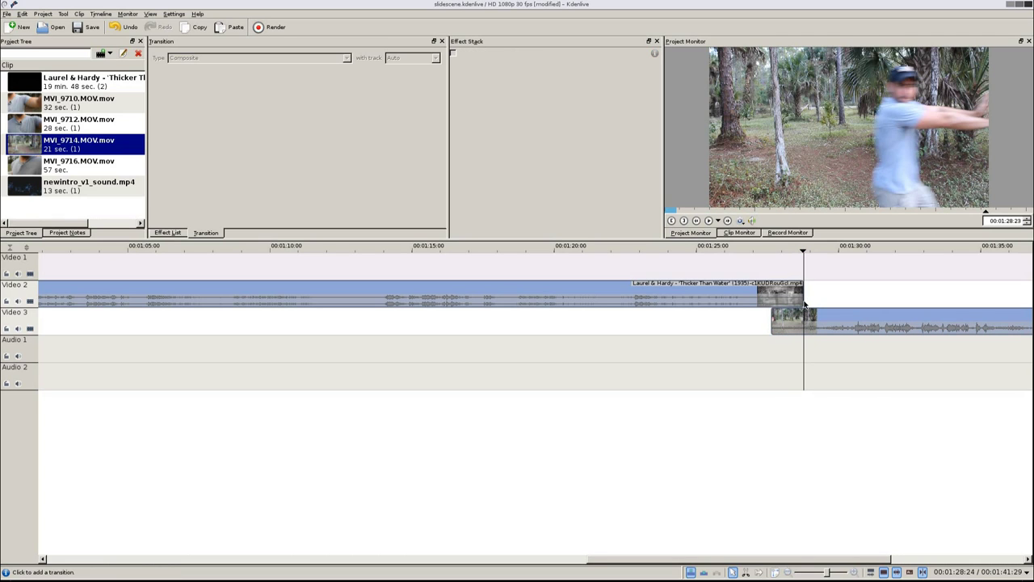
pyautogui.click(803, 307)
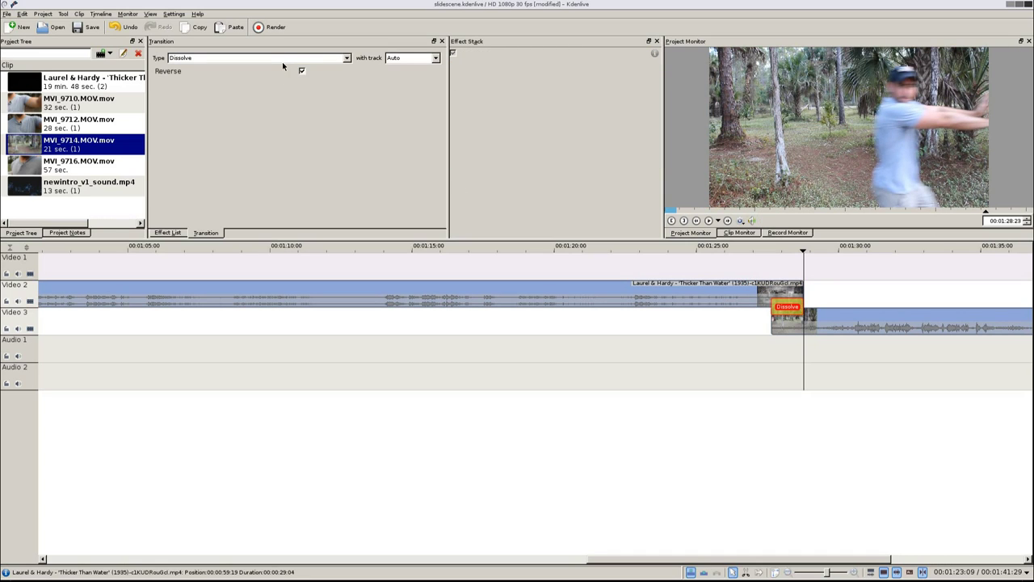
pyautogui.click(282, 60)
pyautogui.scroll(-5, 216, 97)
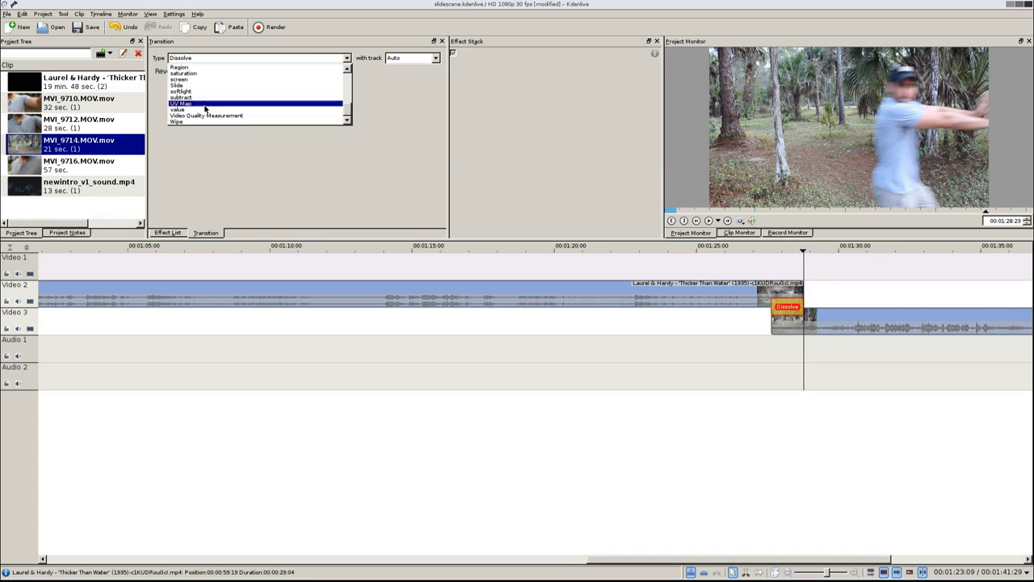
pyautogui.click(192, 121)
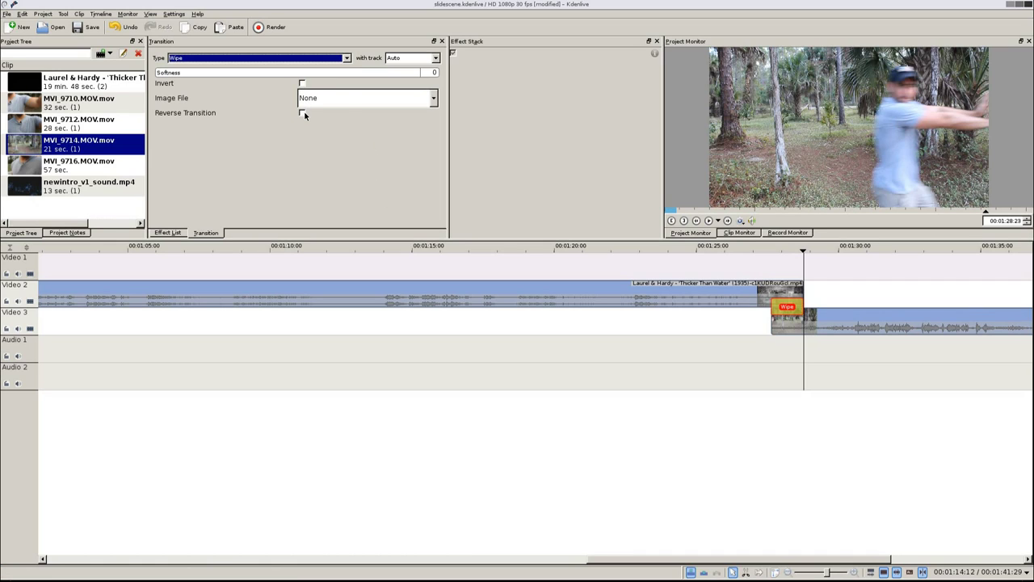
pyautogui.click(335, 98)
pyautogui.scroll(-2, 332, 161)
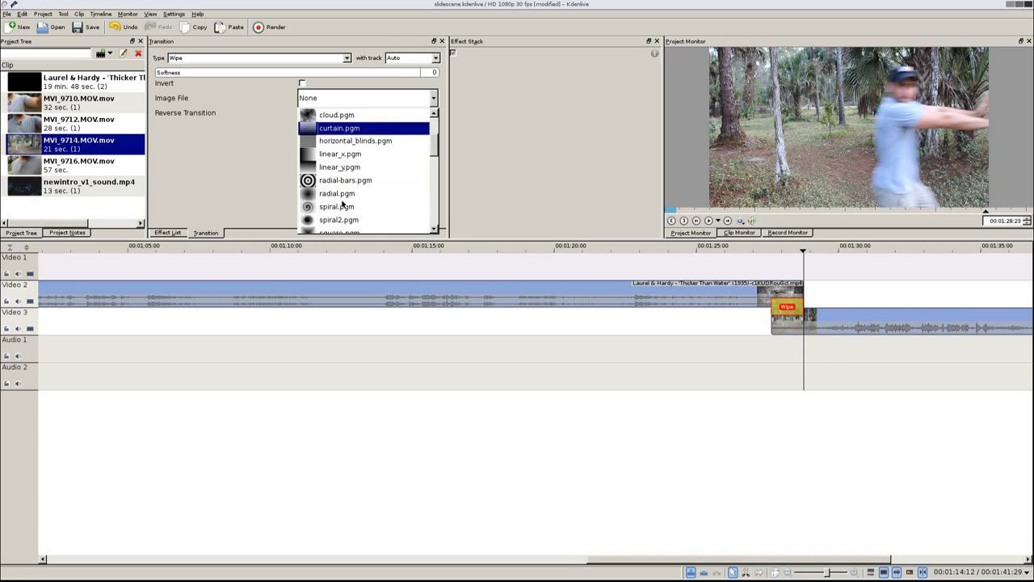
pyautogui.click(332, 154)
# Preview the wipe over the overlap, turn on Reverse Transition and scrub through it again
pyautogui.moveTo(776, 261); pyautogui.dragTo(781, 275)
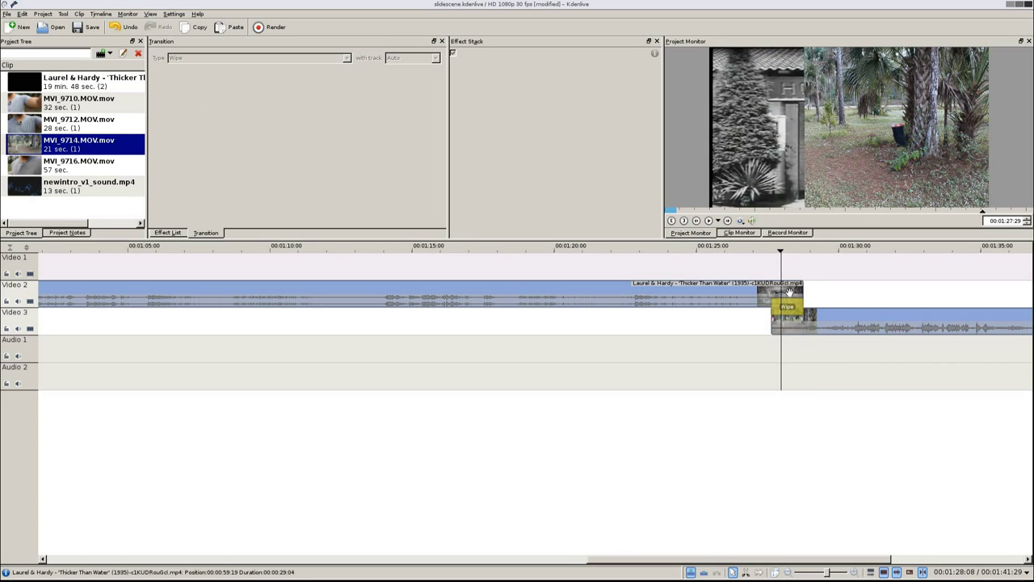
pyautogui.click(790, 305)
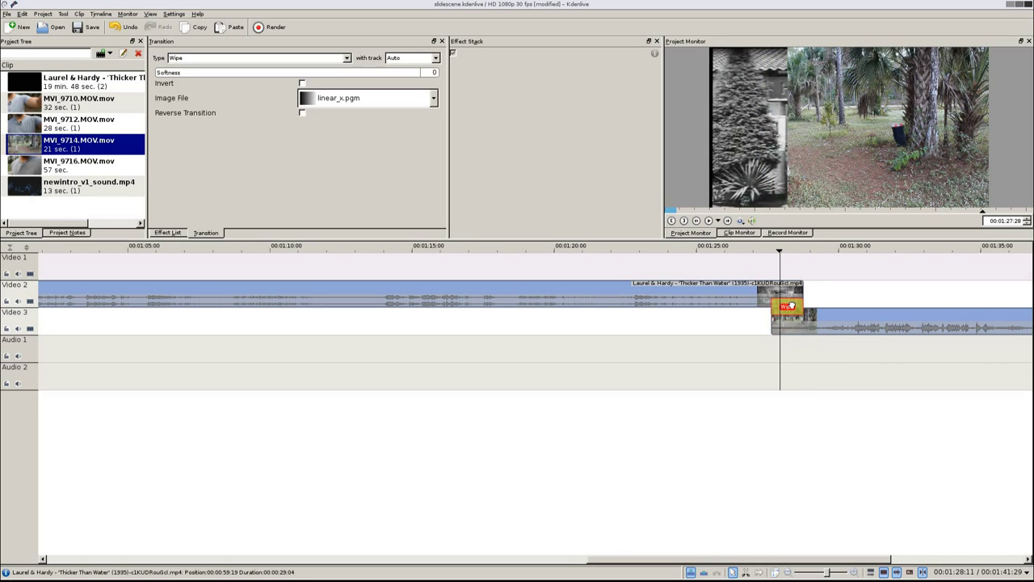
pyautogui.click(302, 114)
pyautogui.click(765, 273)
pyautogui.moveTo(766, 273); pyautogui.dragTo(792, 274)
pyautogui.click(792, 307)
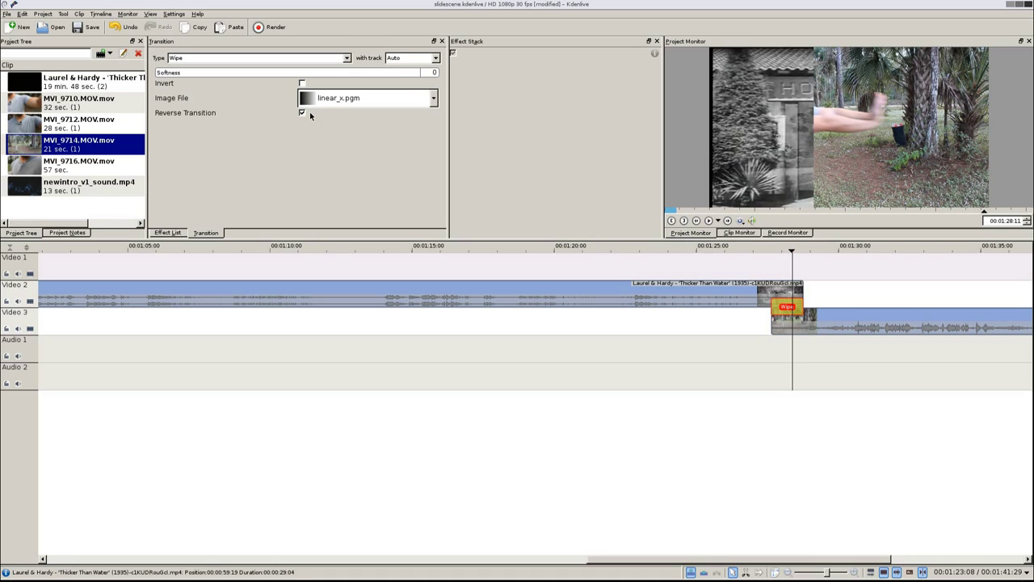
# Try the wipe inverted, first without and then with Reverse Transition, scrubbing the overlap to compare the directions
pyautogui.click(302, 113)
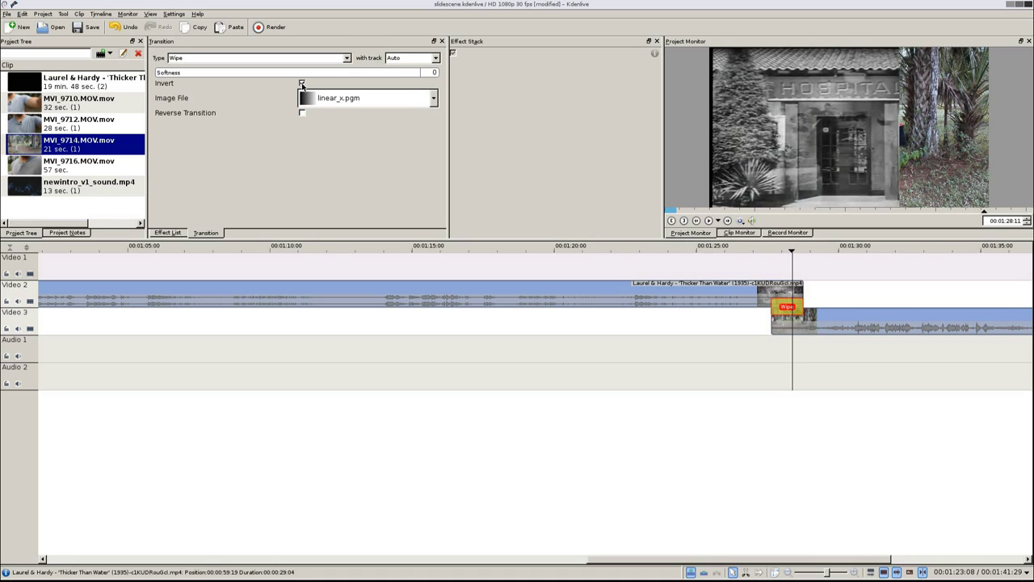
pyautogui.click(302, 83)
pyautogui.moveTo(769, 265); pyautogui.dragTo(780, 263)
pyautogui.click(782, 308)
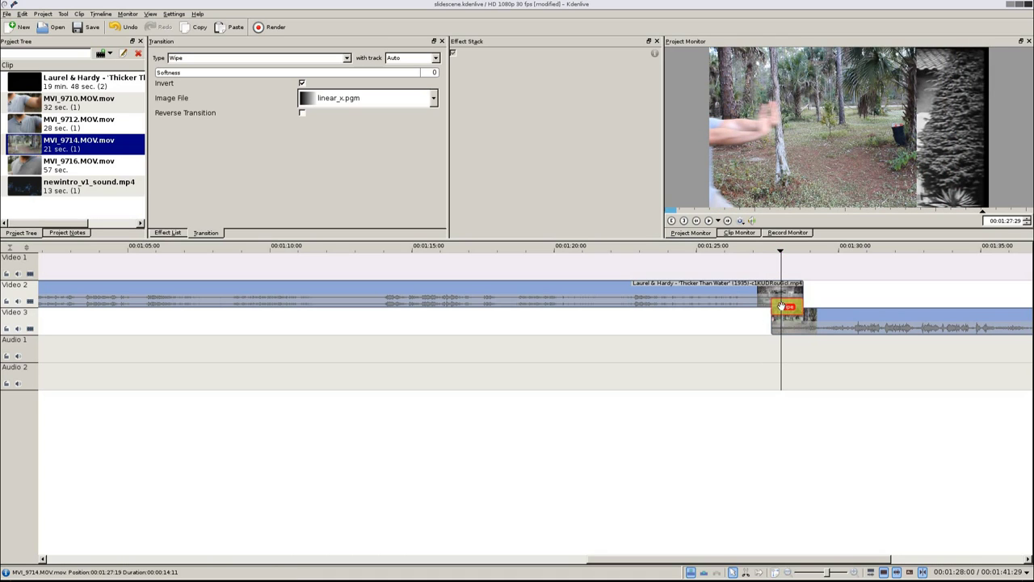
pyautogui.click(302, 114)
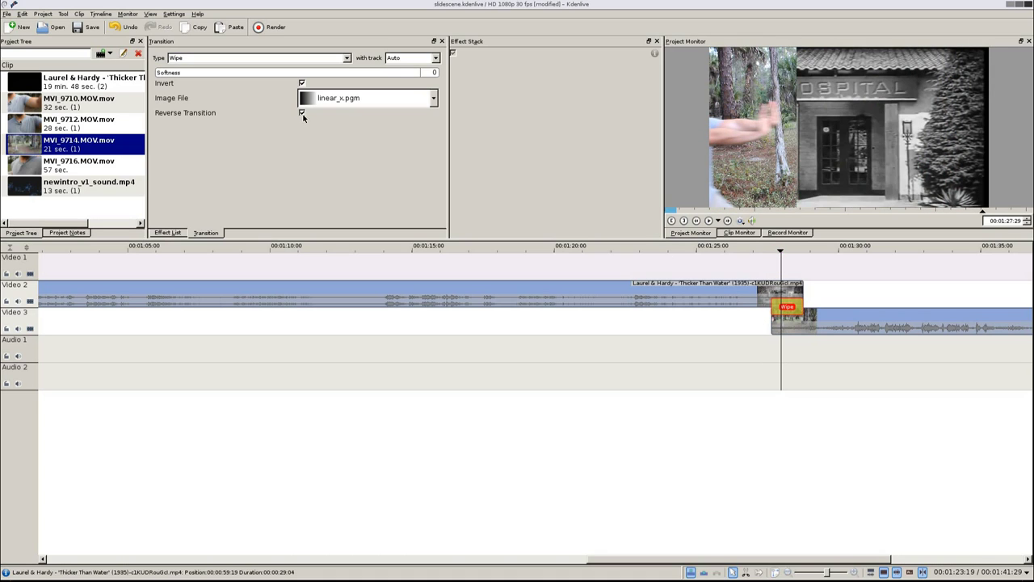
pyautogui.moveTo(769, 265); pyautogui.dragTo(790, 267)
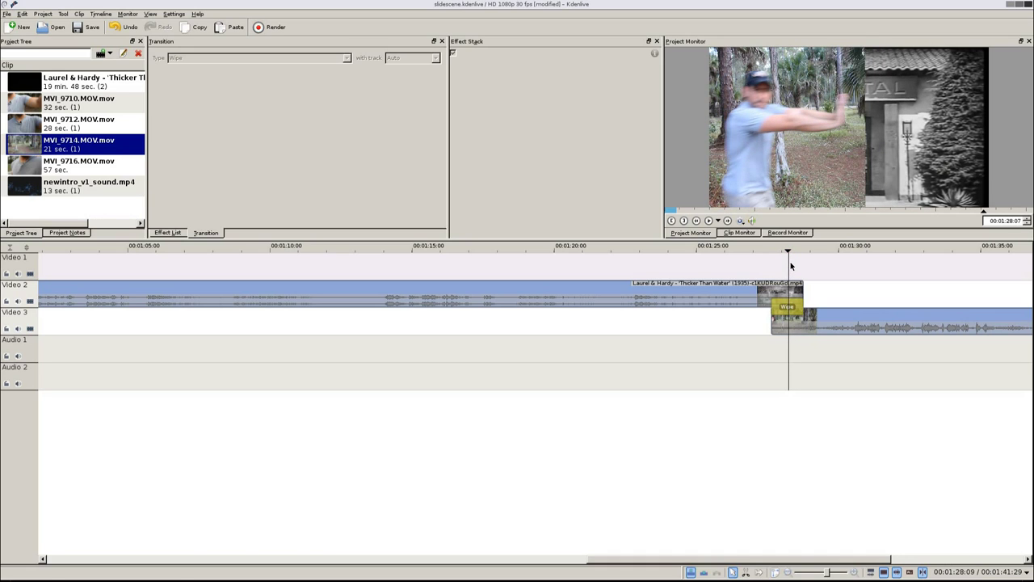
# Change the transition between the last Laurel & Hardy clip and MVI_9714.MOV.mov to Composite
pyautogui.click(788, 306)
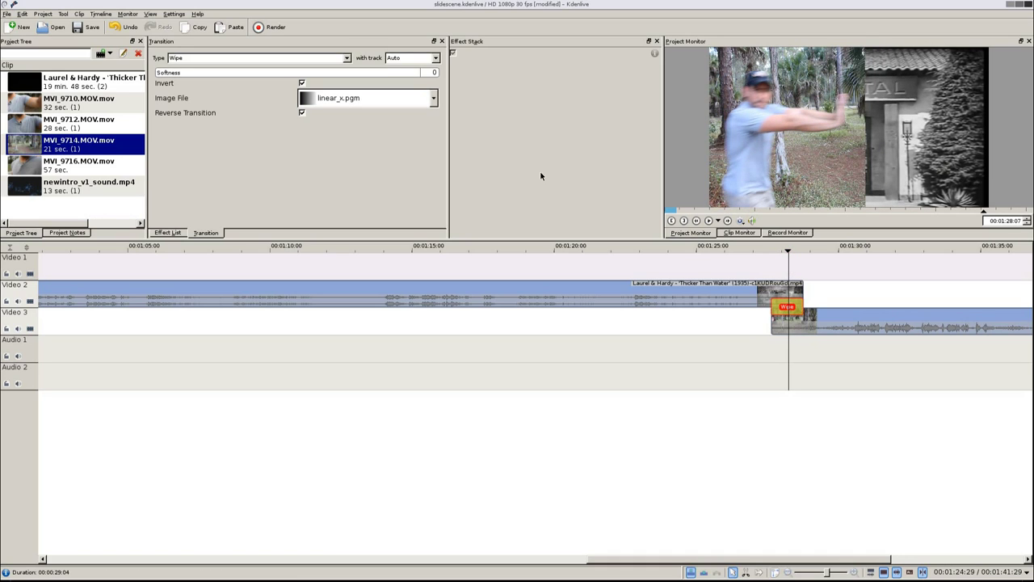
pyautogui.click(347, 58)
pyautogui.scroll(1, 227, 93)
pyautogui.scroll(4, 227, 93)
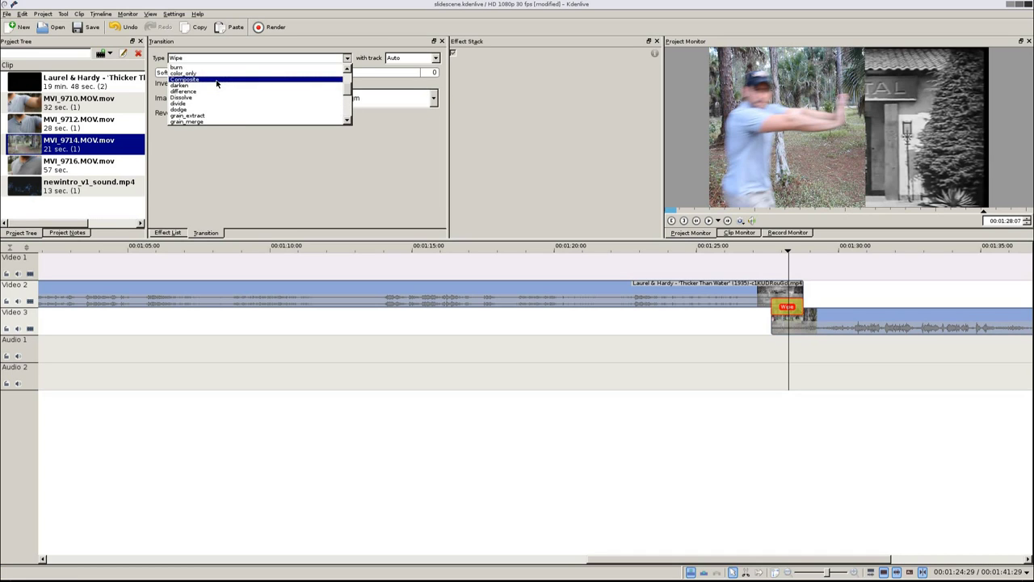
pyautogui.click(217, 81)
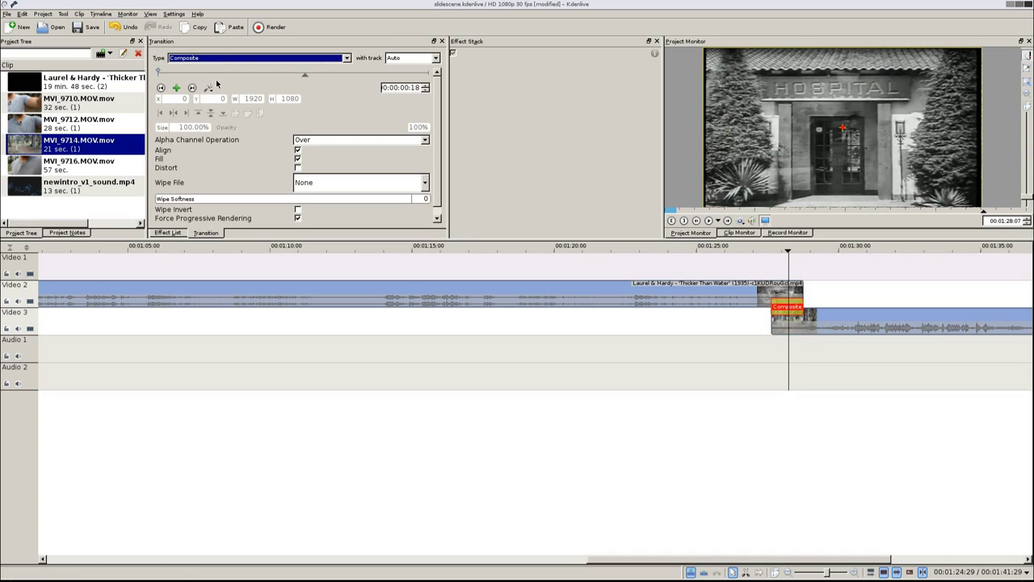
# Add Pan and Zoom keyframes to the last Laurel & Hardy clip at 00:00:28:01 and 00:00:29:03, placing the final one out of view at X 1914
pyautogui.click(761, 292)
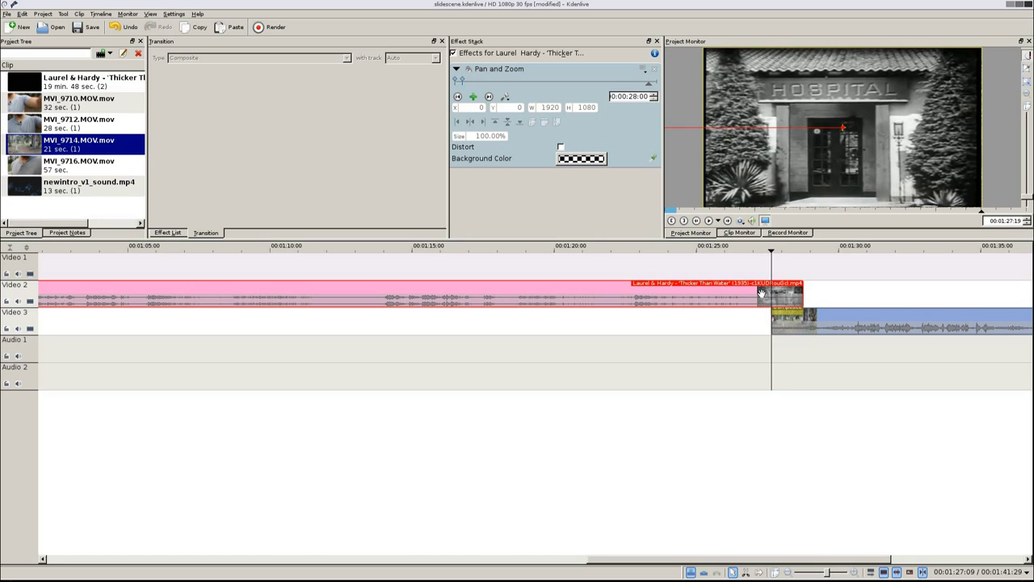
pyautogui.click(474, 97)
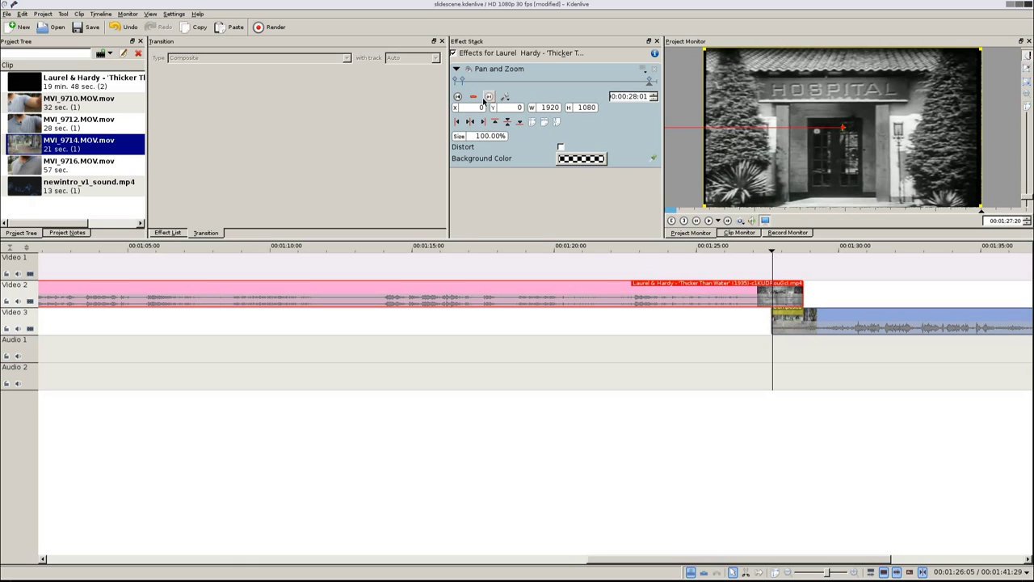
pyautogui.click(488, 97)
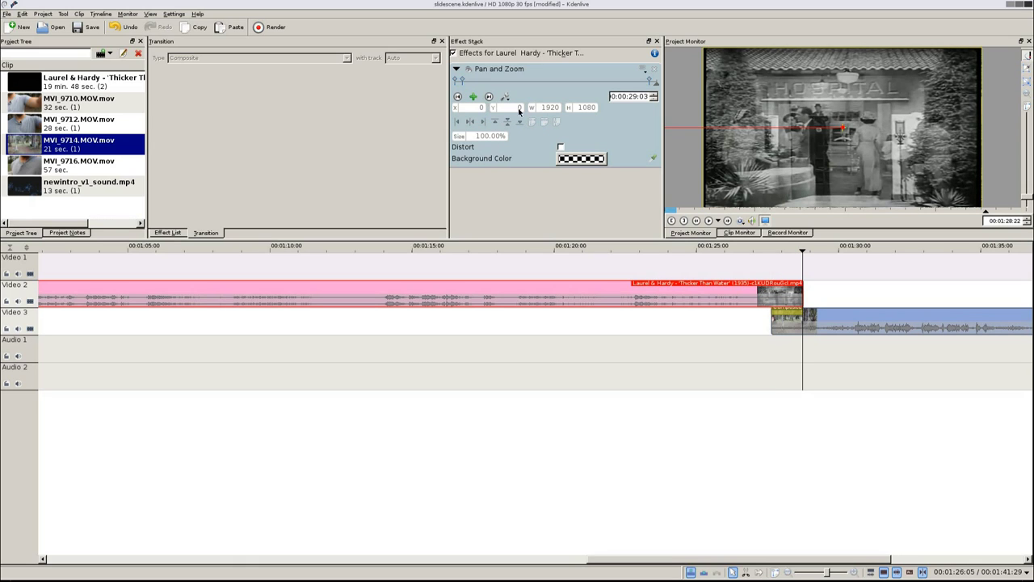
pyautogui.click(474, 97)
pyautogui.moveTo(728, 166); pyautogui.dragTo(1007, 166)
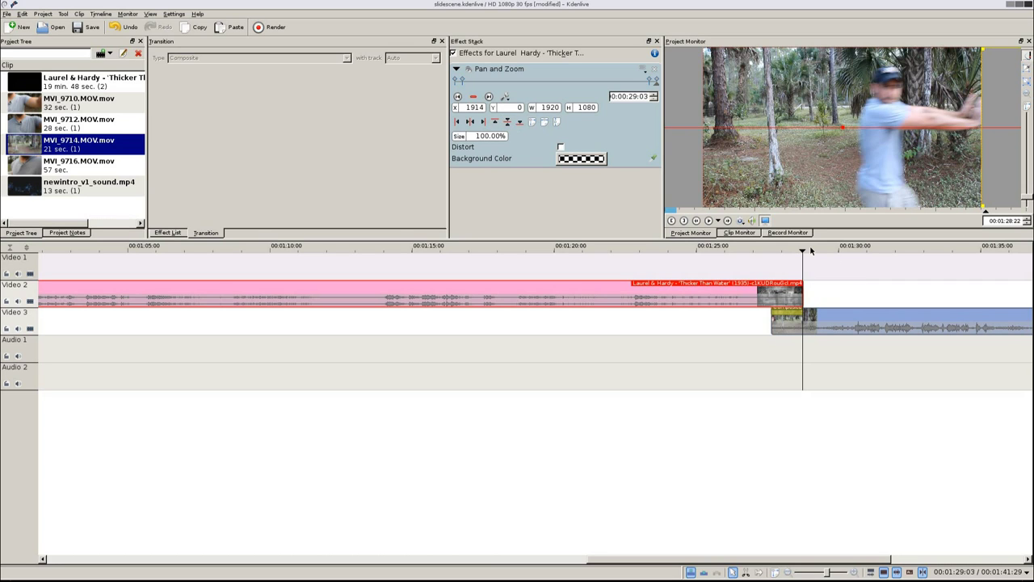
# Add a Pan and Zoom keyframe to the last Laurel & Hardy clip at 00:00:28:27, with the frame at X 1555
pyautogui.moveTo(803, 259)
pyautogui.mouseDown()
pyautogui.moveTo(769, 261)
pyautogui.moveTo(796, 261)
pyautogui.mouseUp()
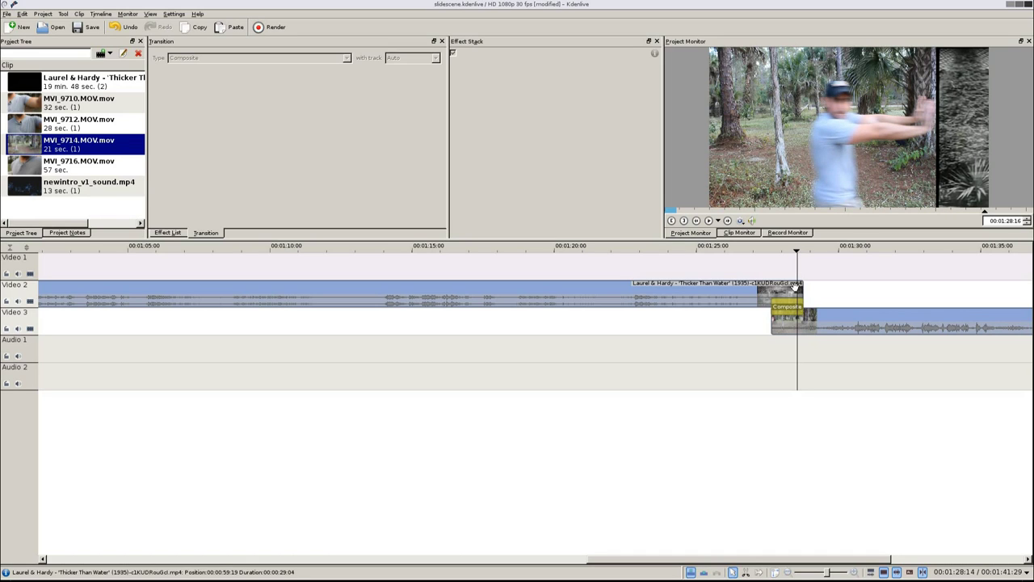
pyautogui.click(795, 287)
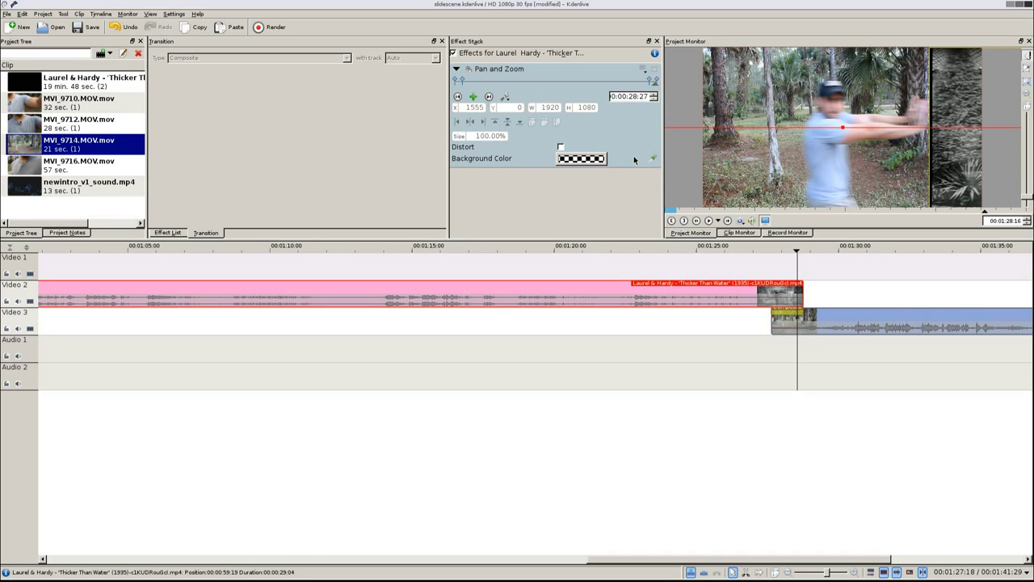
pyautogui.click(473, 97)
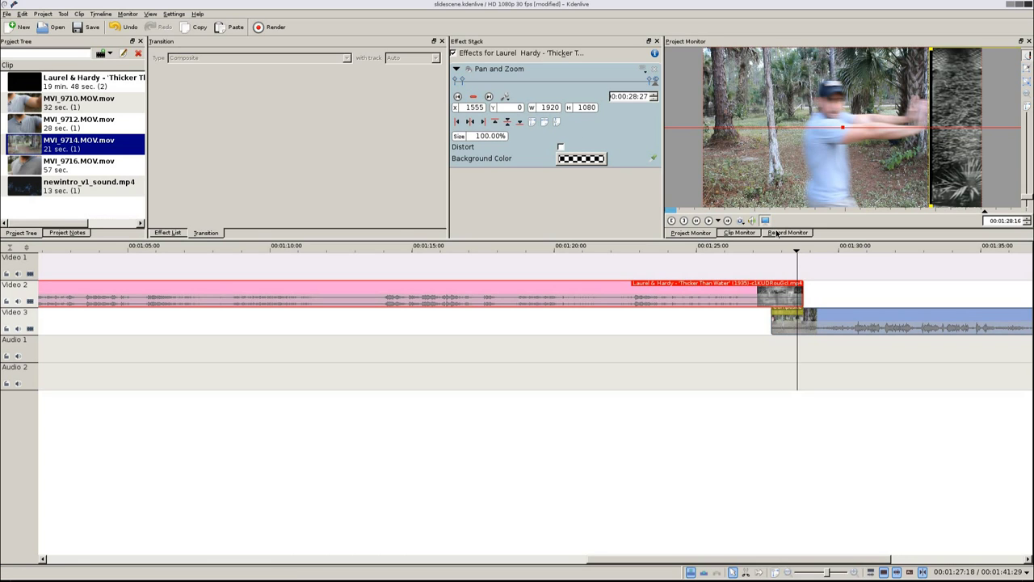
# Add a Pan and Zoom keyframe at 00:00:28:14 and align the frame with the man's hands at about X 677, centered vertically
pyautogui.moveTo(798, 253); pyautogui.dragTo(785, 255)
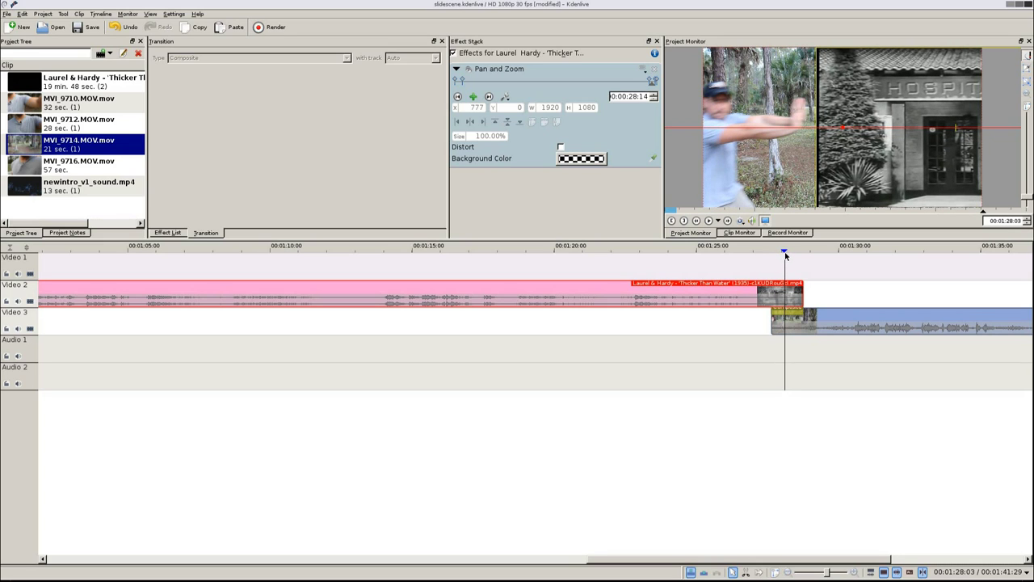
pyautogui.click(474, 98)
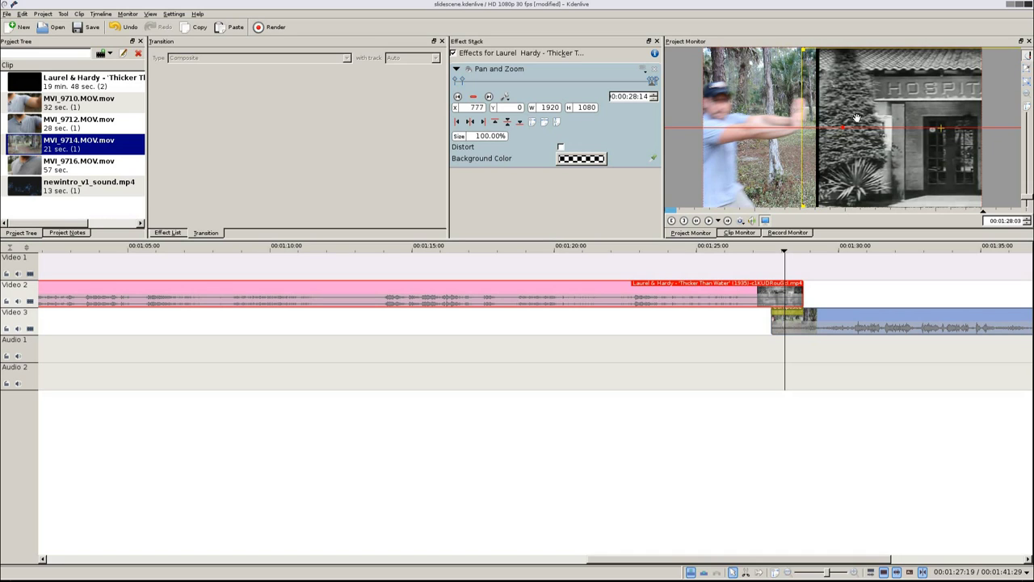
pyautogui.moveTo(857, 119); pyautogui.dragTo(842, 120)
pyautogui.click(511, 123)
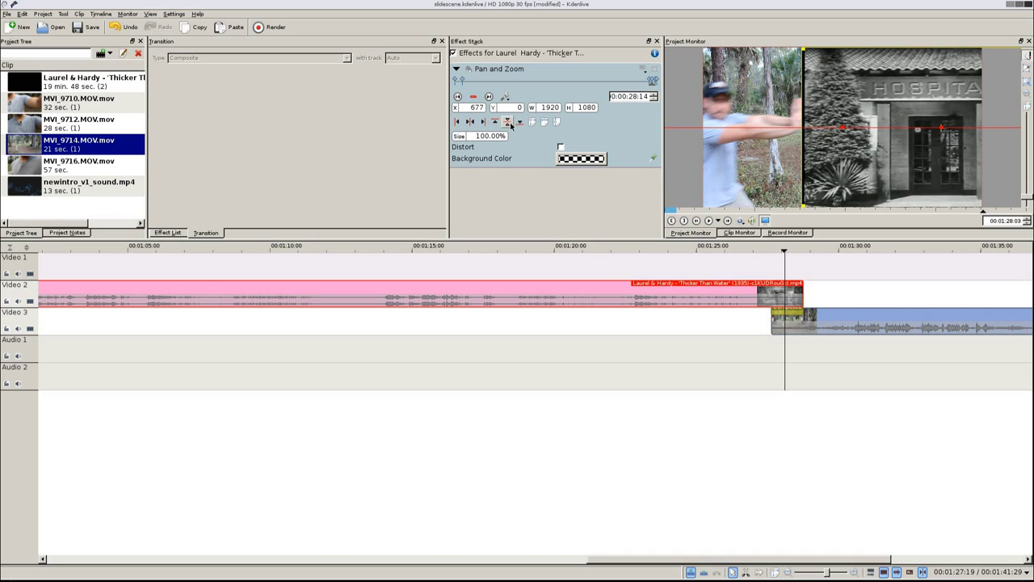
# Trim the end of MVI_9714.MOV.mov on Video 3 to about 00:01:36
pyautogui.moveTo(766, 267); pyautogui.dragTo(960, 266)
pyautogui.moveTo(760, 561); pyautogui.dragTo(854, 525)
pyautogui.moveTo(611, 293); pyautogui.dragTo(662, 301)
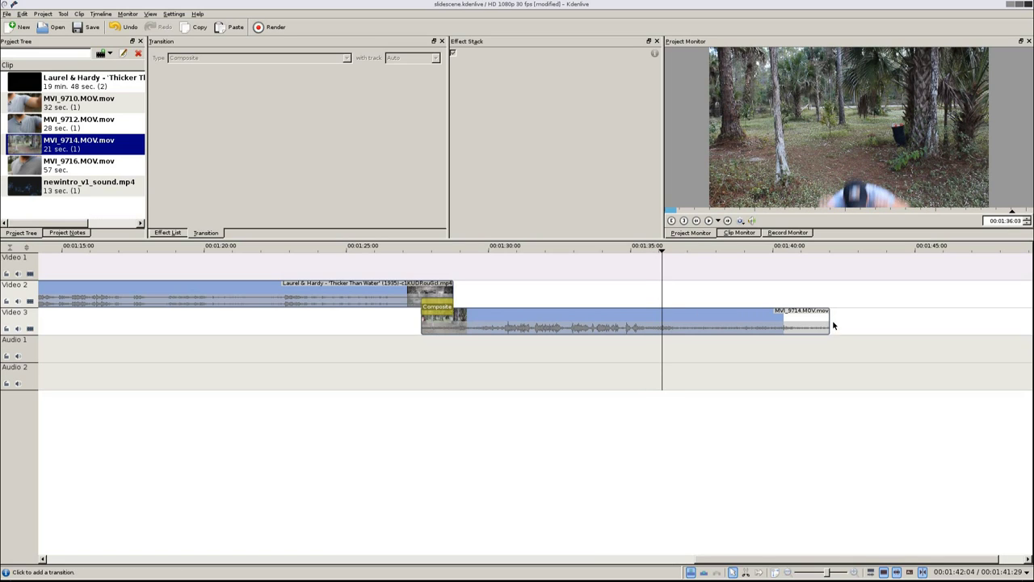
pyautogui.moveTo(825, 320); pyautogui.dragTo(664, 320)
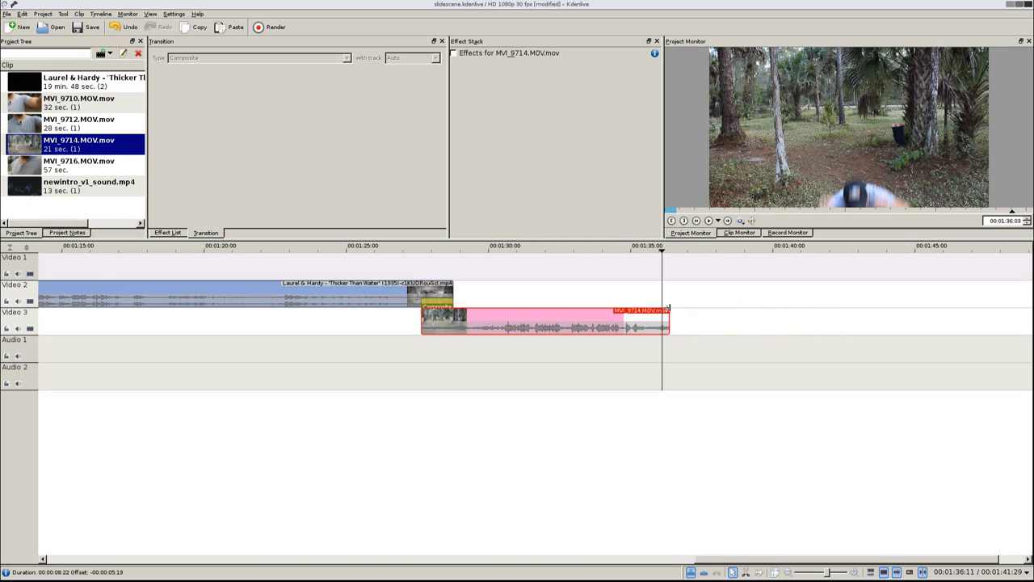
# Add MVI_9716.MOV.mov to Video 2 over the end of MVI_9714.MOV.mov and play through it to find where to cut
pyautogui.click(117, 170)
pyautogui.moveTo(117, 169); pyautogui.dragTo(606, 293)
pyautogui.moveTo(725, 255); pyautogui.dragTo(938, 281)
pyautogui.press('space')
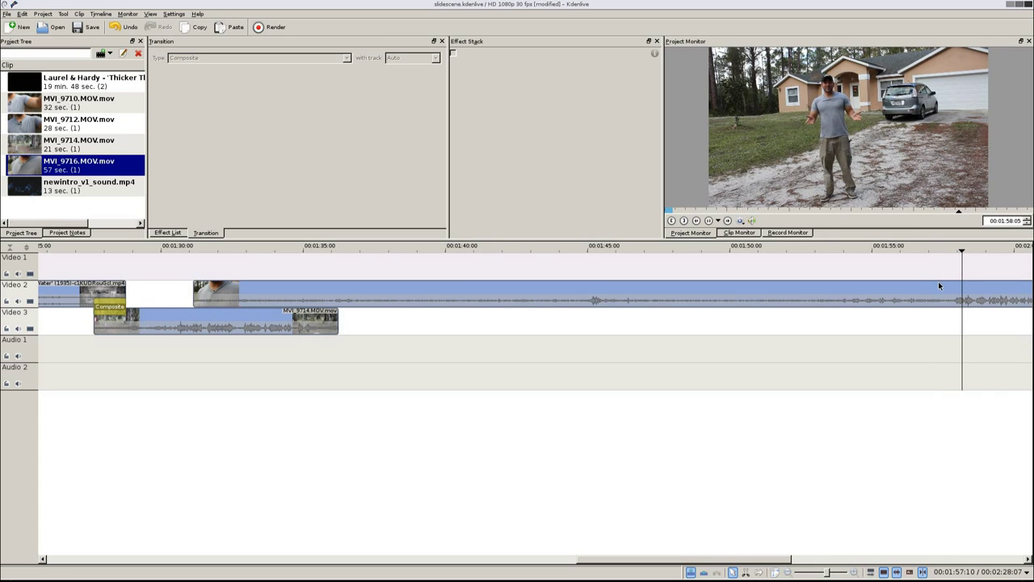
pyautogui.click(948, 287)
pyautogui.click(949, 271)
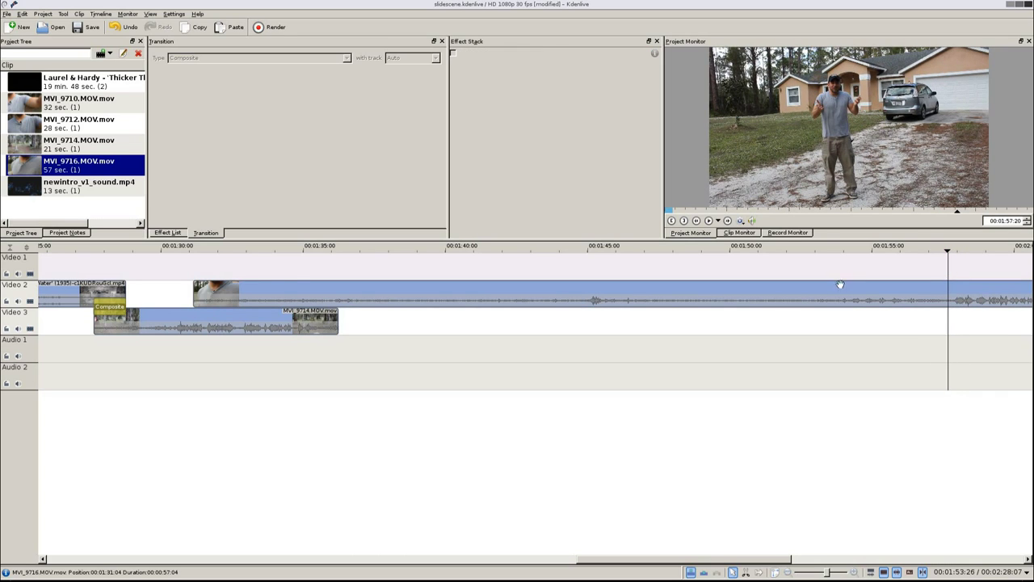
# Trim MVI_9716.MOV.mov and place its start on Video 2 at 00:01:35:05, over the end of MVI_9714.MOV.mov
pyautogui.click(267, 293)
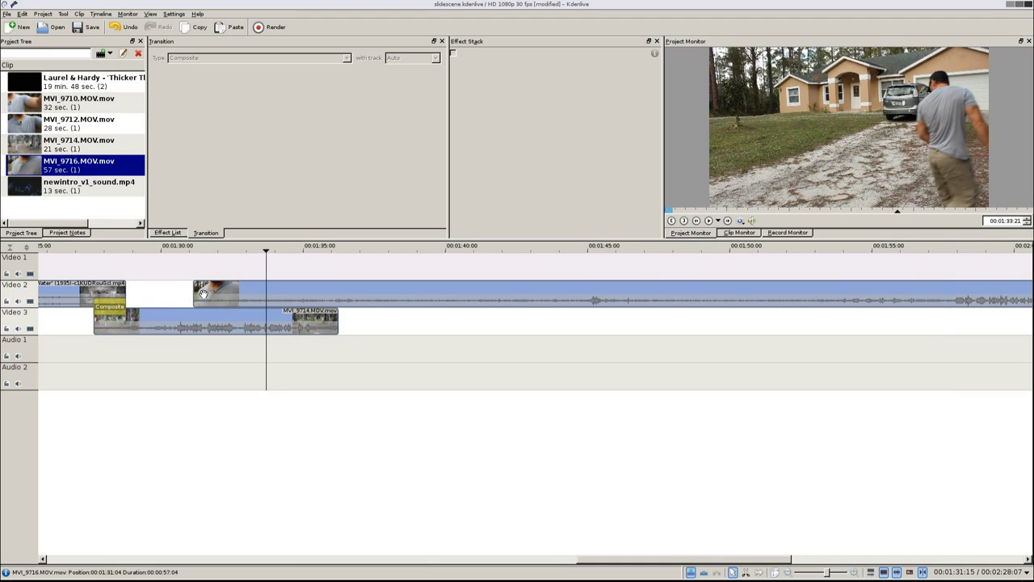
pyautogui.moveTo(196, 292); pyautogui.dragTo(312, 291)
# Try a Wipe transition with the linear_y.pgm image between MVI_9716.MOV.mov and MVI_9714.MOV.mov, and undo it
pyautogui.click(316, 303)
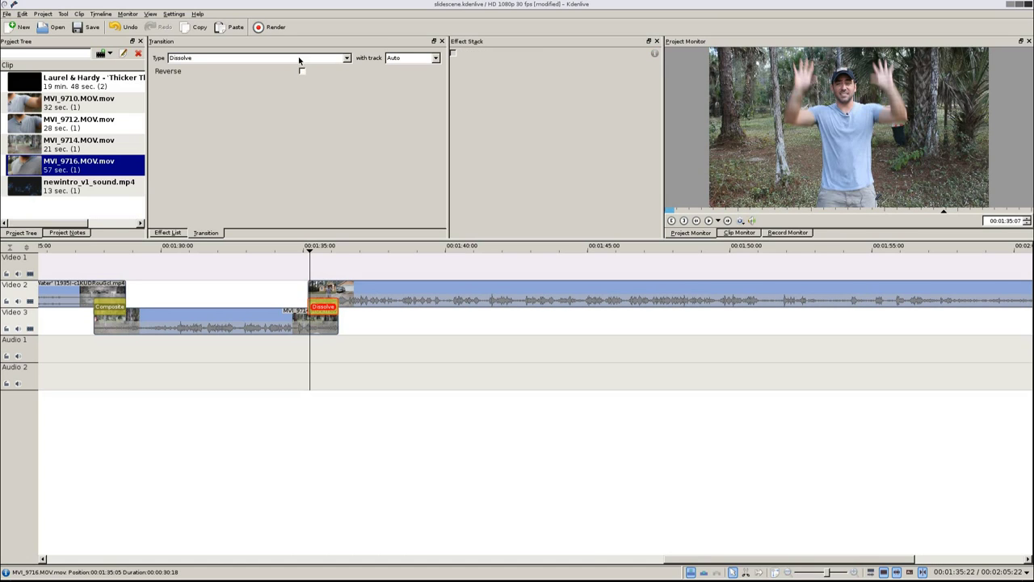
pyautogui.click(299, 59)
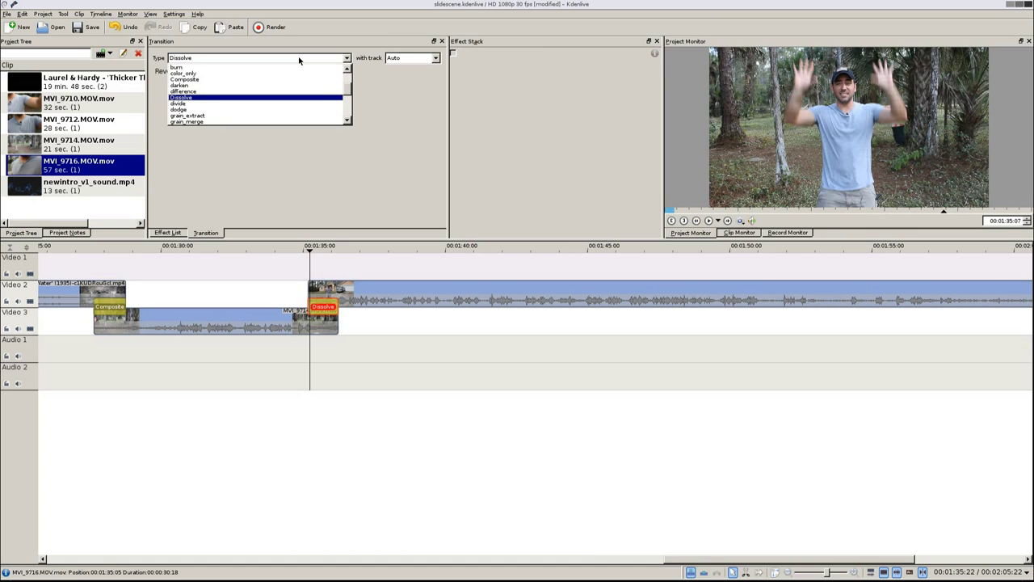
pyautogui.scroll(-6, 274, 95)
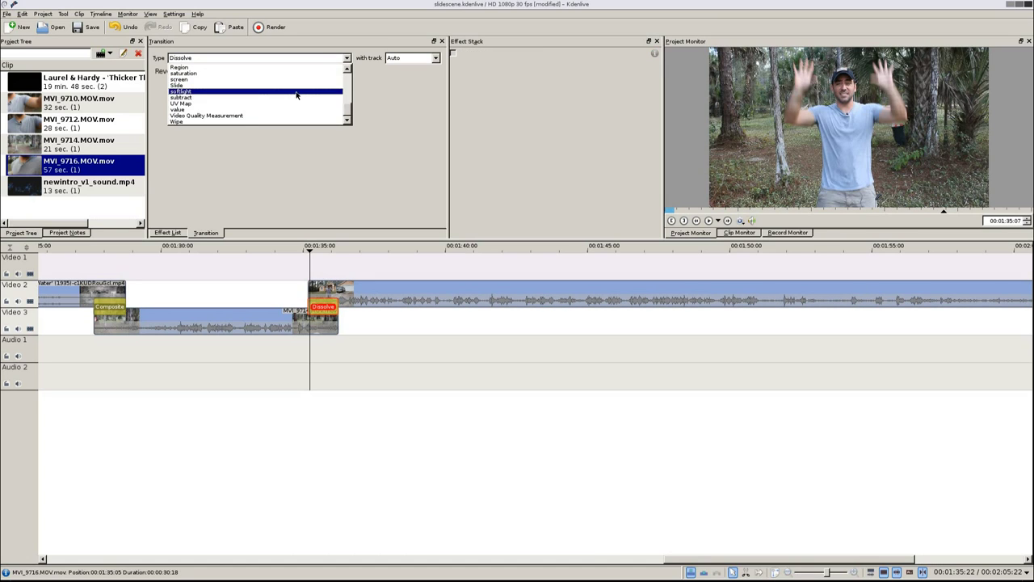
pyautogui.click(208, 121)
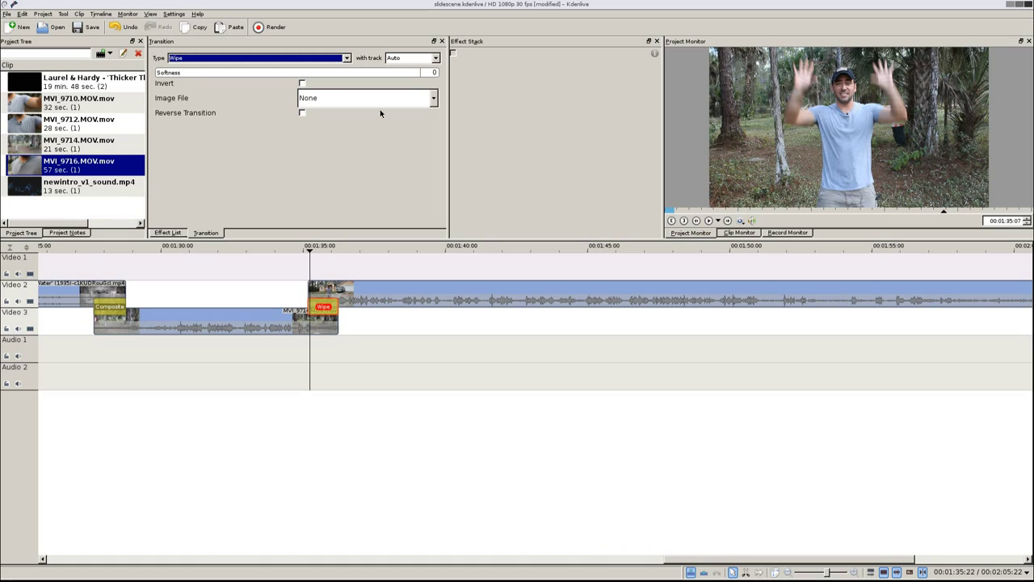
pyautogui.click(316, 99)
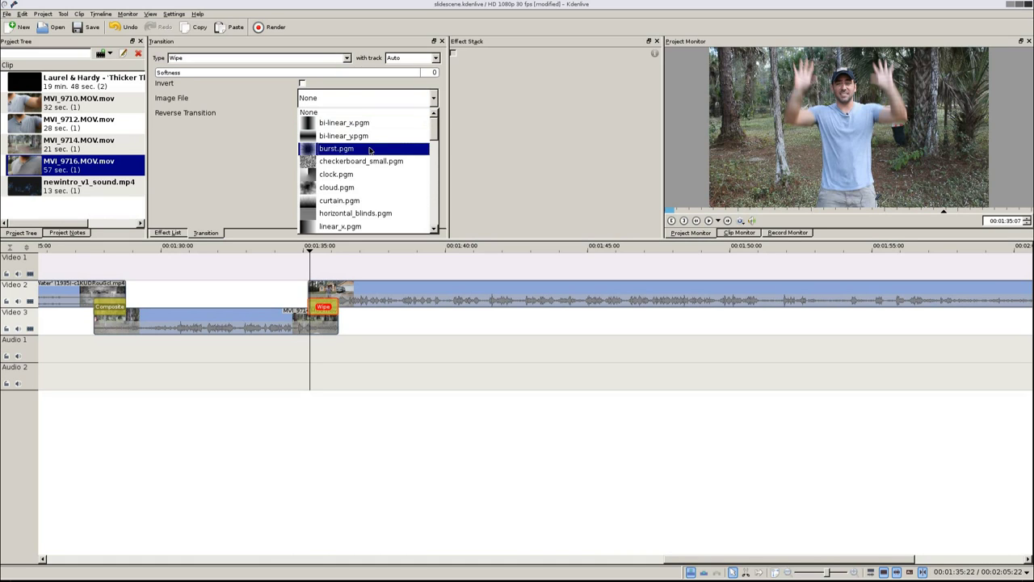
pyautogui.scroll(-2, 365, 189)
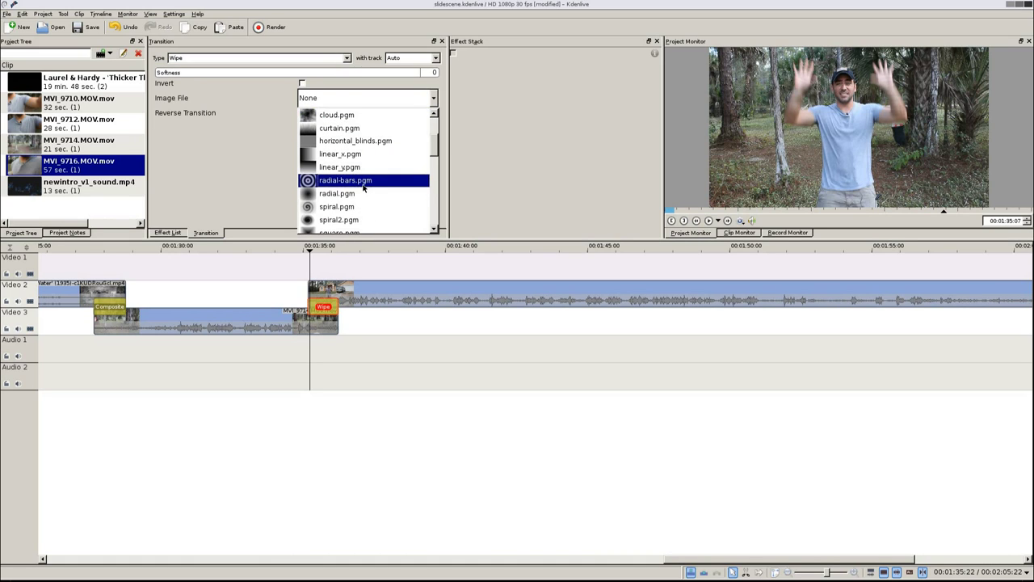
pyautogui.click(363, 166)
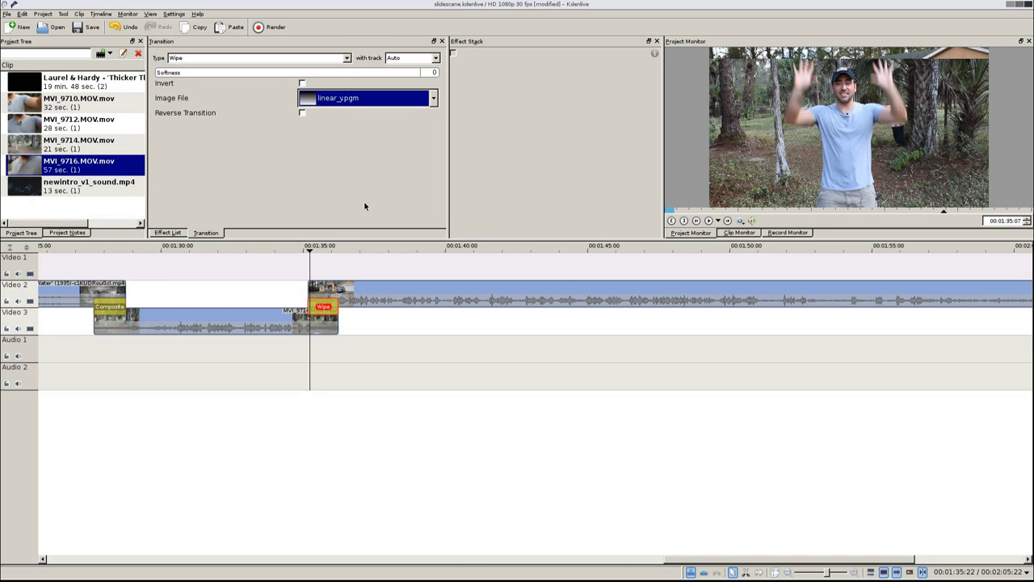
pyautogui.moveTo(318, 255)
pyautogui.mouseDown()
pyautogui.moveTo(309, 258)
pyautogui.moveTo(336, 264)
pyautogui.moveTo(299, 266)
pyautogui.moveTo(321, 270)
pyautogui.moveTo(309, 272)
pyautogui.mouseUp()
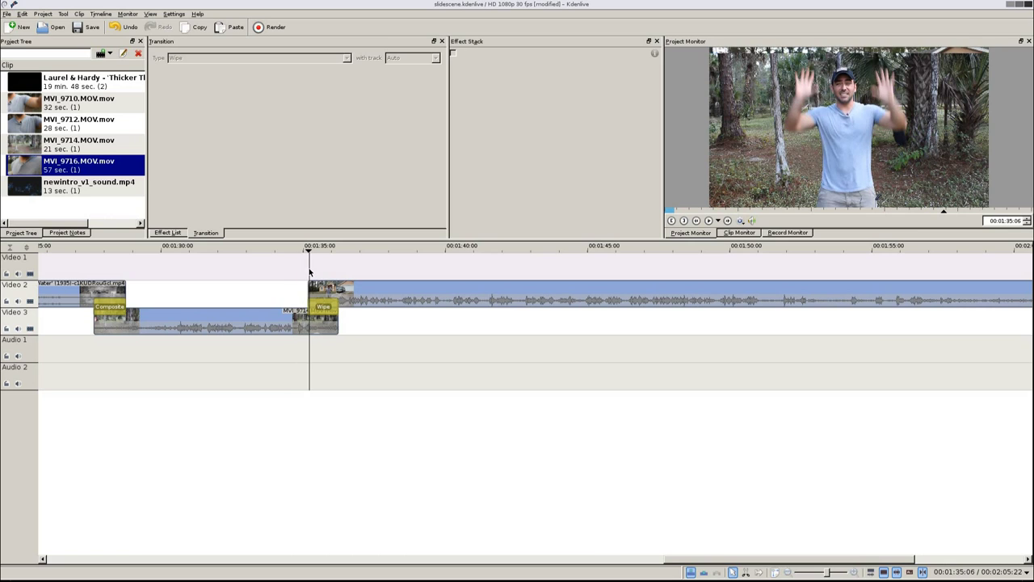
pyautogui.click(325, 310)
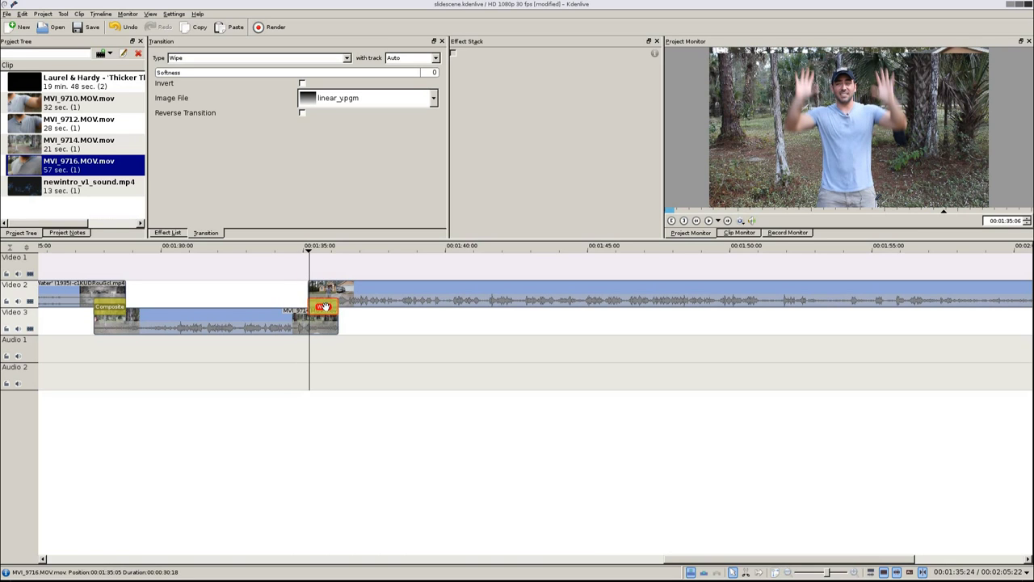
pyautogui.hotkey('ctrl', 'z')
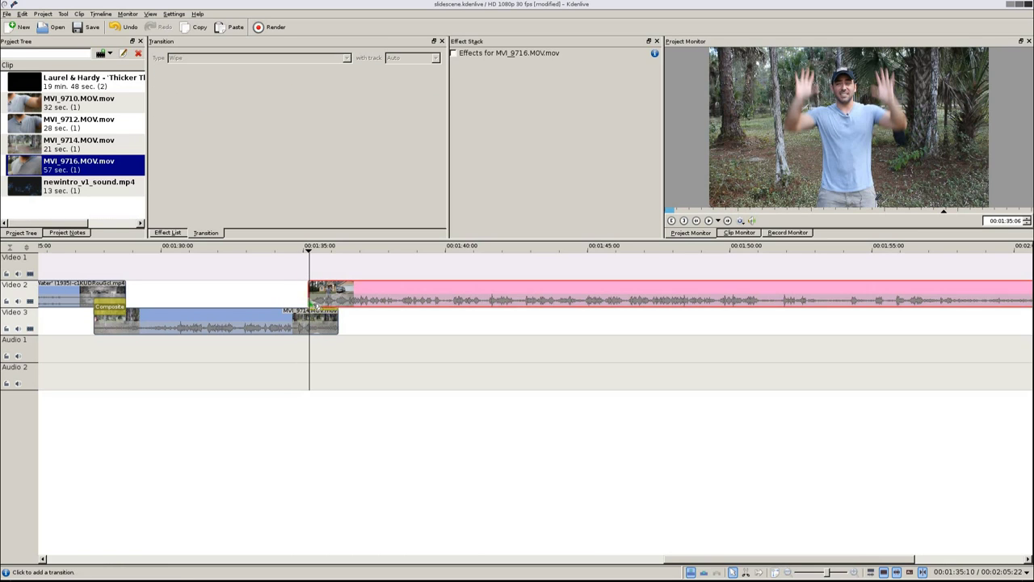
# Add a transition between MVI_9716.MOV.mov and MVI_9714.MOV.mov and set its type to Composite
pyautogui.click(324, 306)
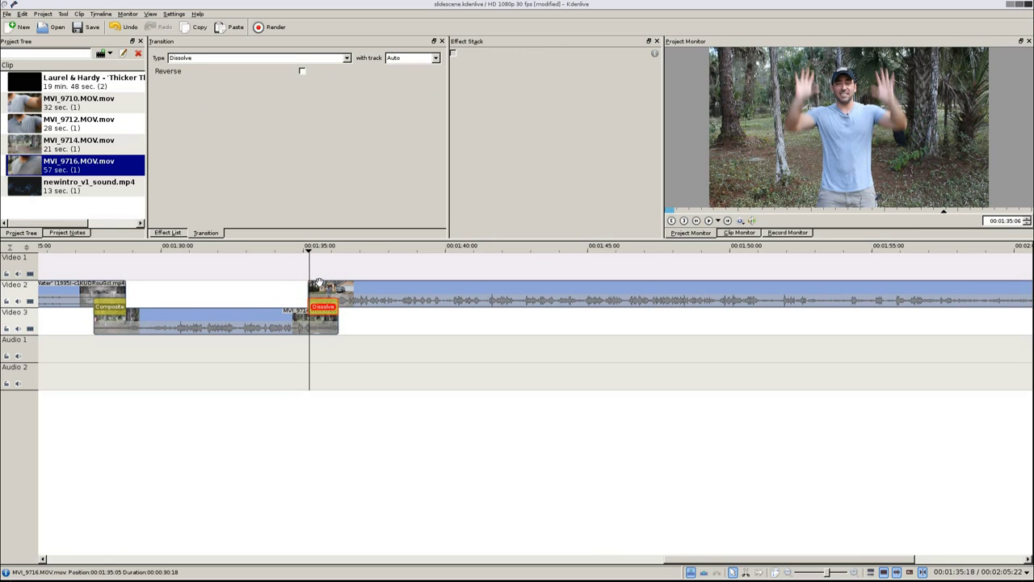
pyautogui.click(259, 57)
pyautogui.scroll(3, 242, 79)
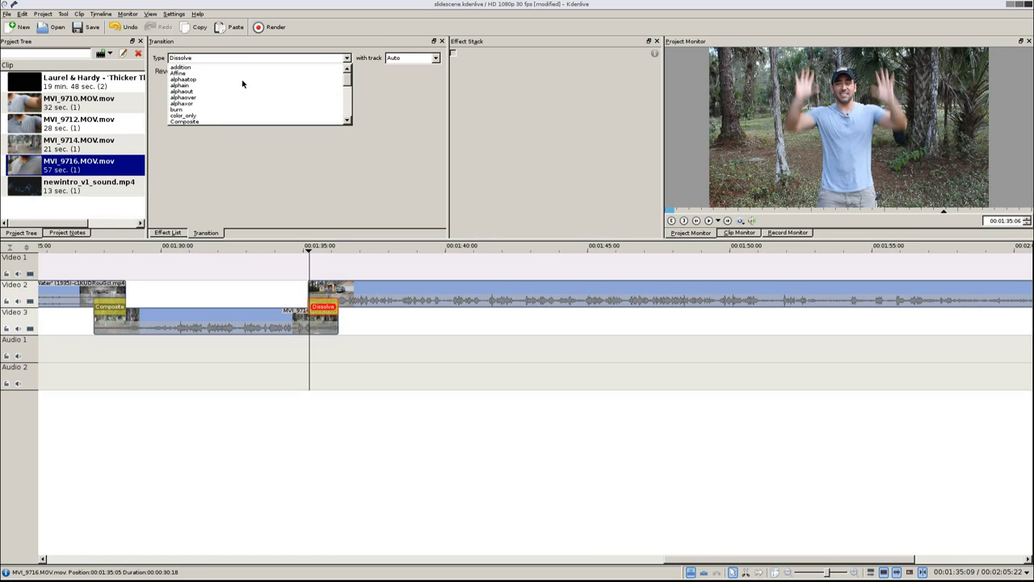
pyautogui.click(242, 121)
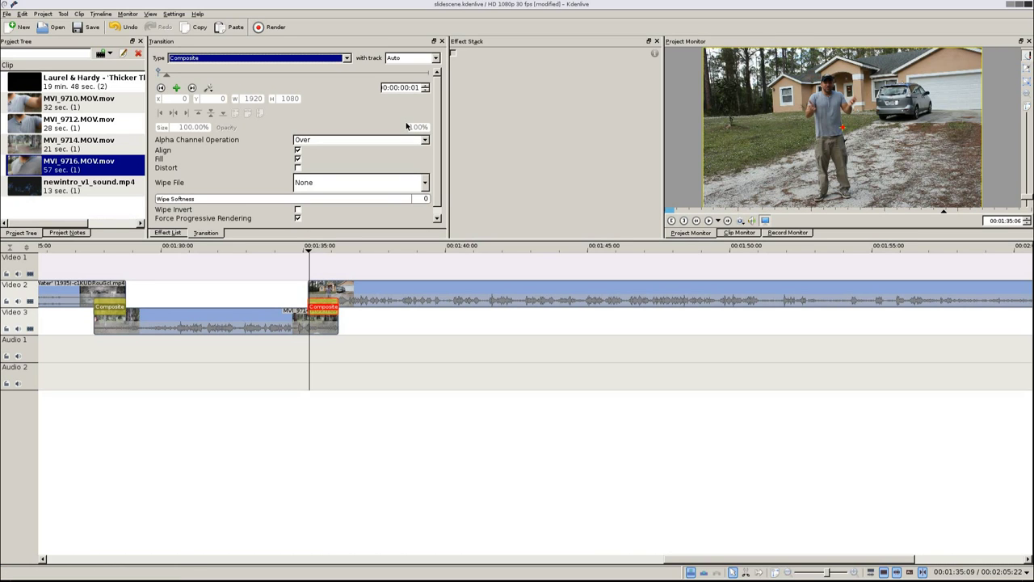
# Hide the Video 2 track to check the man's arm movement, and move the start of MVI_9716.MOV.mov to 00:01:35:22
pyautogui.click(311, 274)
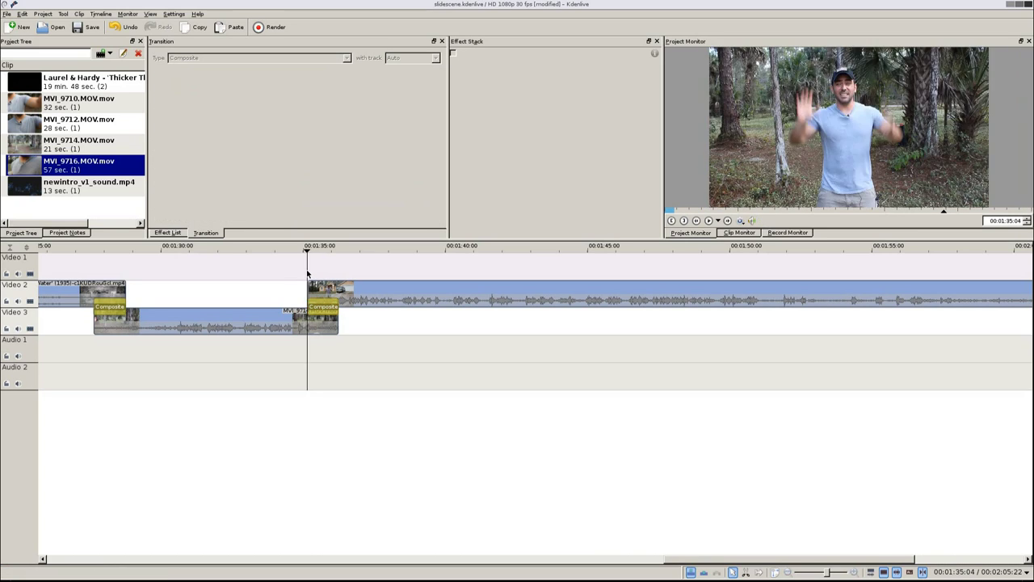
pyautogui.click(311, 270)
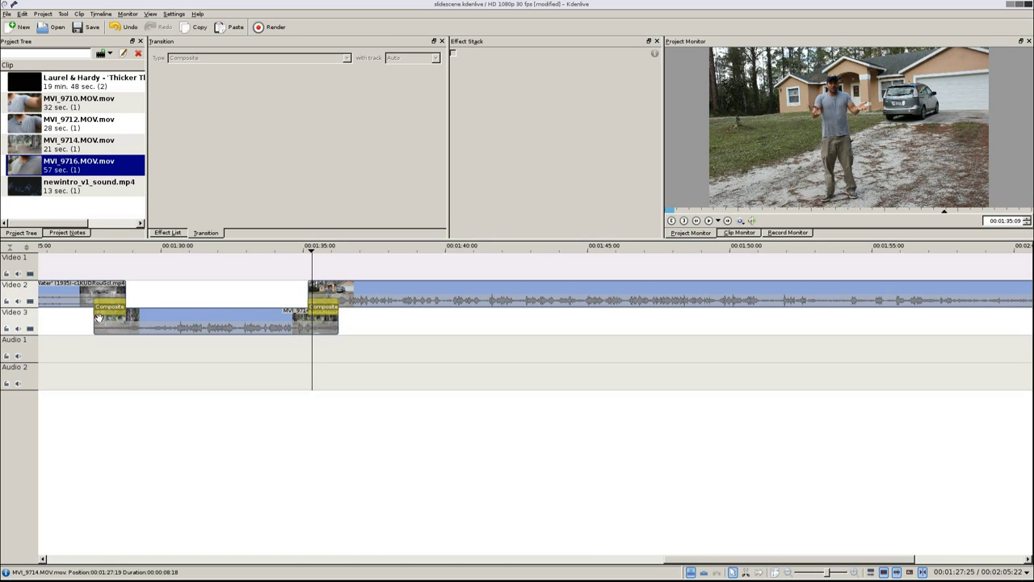
pyautogui.click(31, 301)
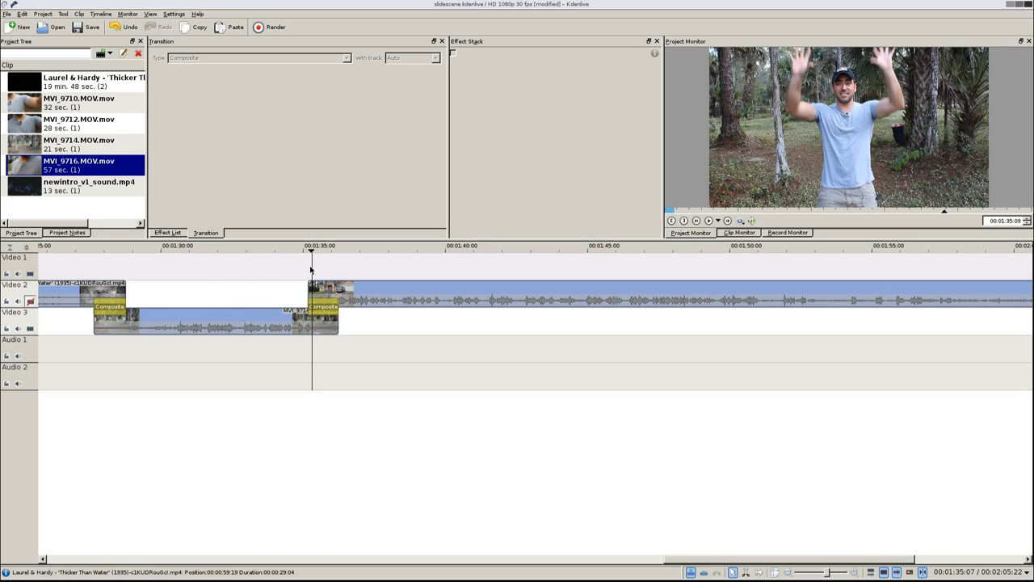
pyautogui.moveTo(312, 265); pyautogui.dragTo(346, 288)
pyautogui.click(331, 309)
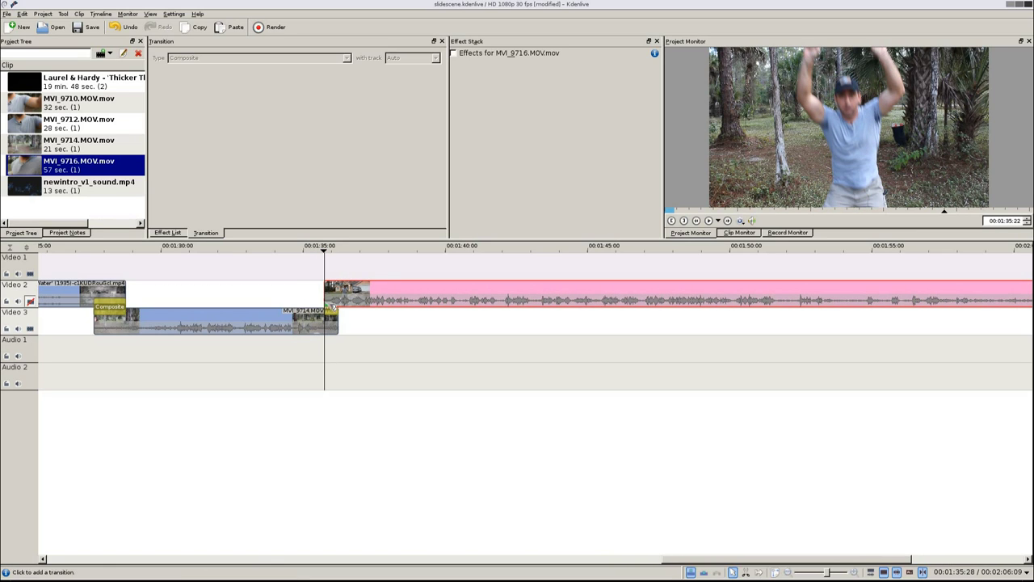
pyautogui.click(332, 307)
pyautogui.press('space')
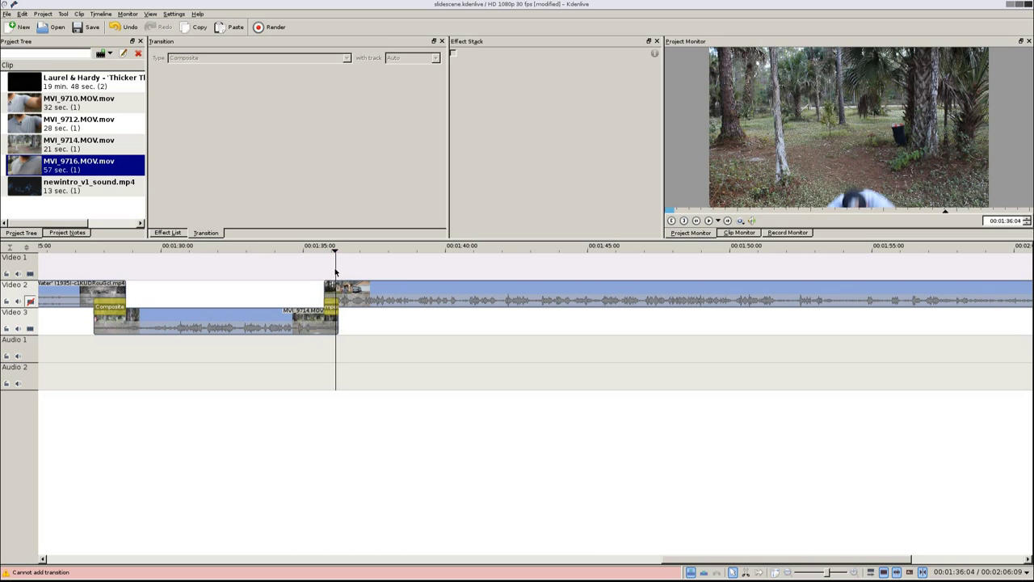
# Try changing the shortened Composite transition at the start of MVI_9716.MOV.mov to Wipe, using the linear_y.pgm image
pyautogui.click(331, 305)
pyautogui.click(314, 58)
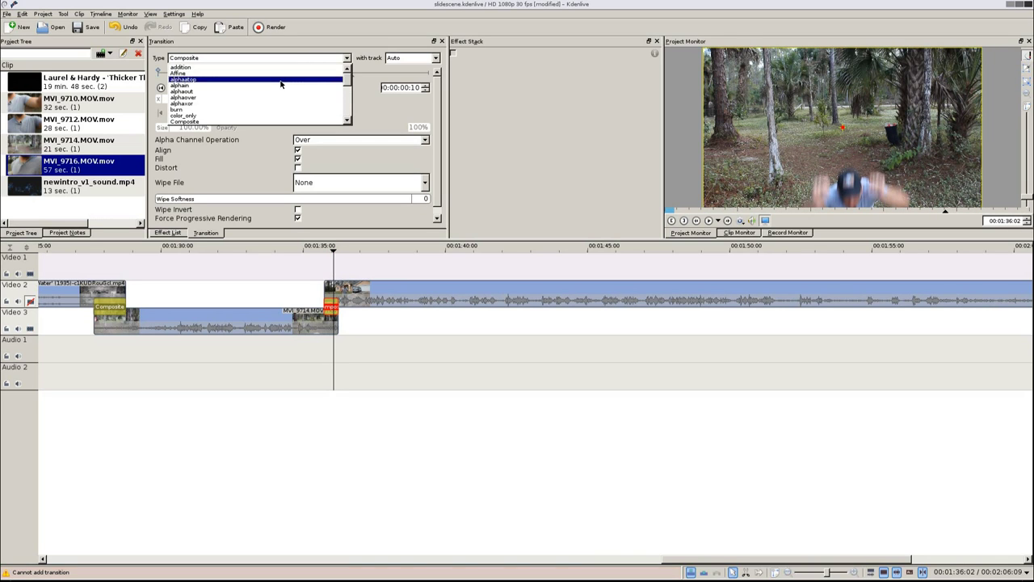
pyautogui.scroll(-1, 273, 103)
pyautogui.click(198, 119)
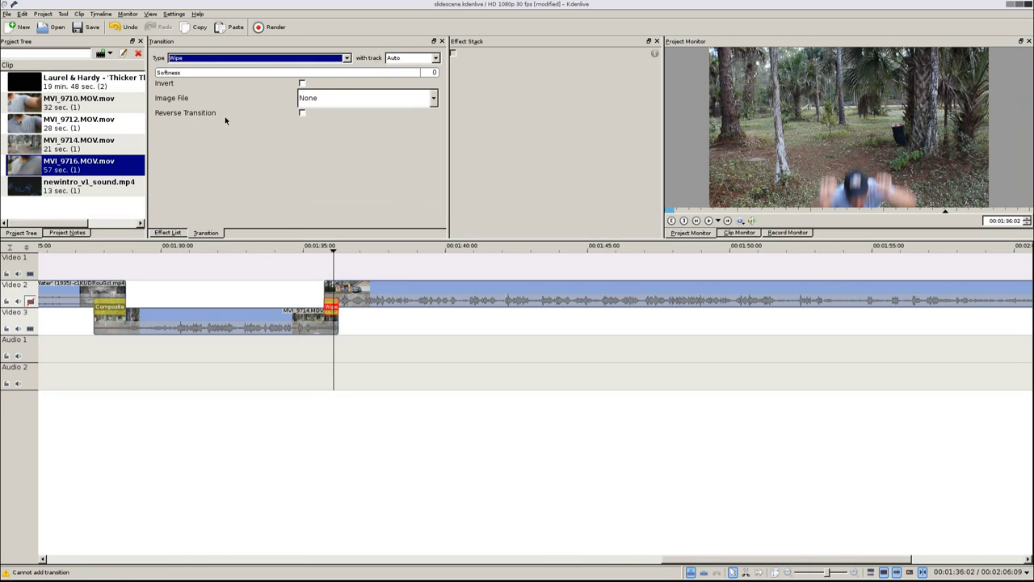
pyautogui.click(324, 104)
pyautogui.scroll(-3, 348, 153)
pyautogui.scroll(1, 367, 170)
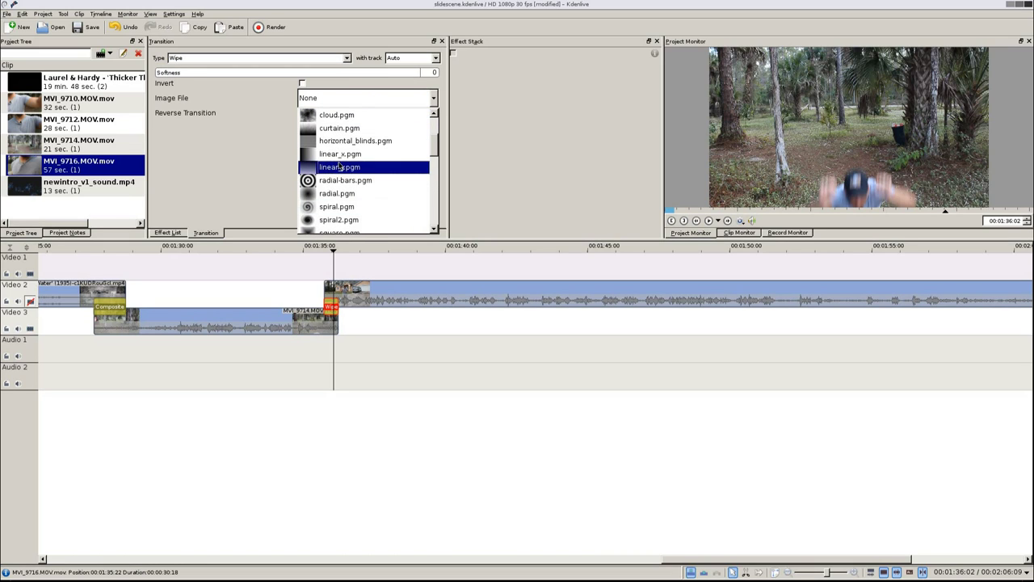
pyautogui.click(369, 170)
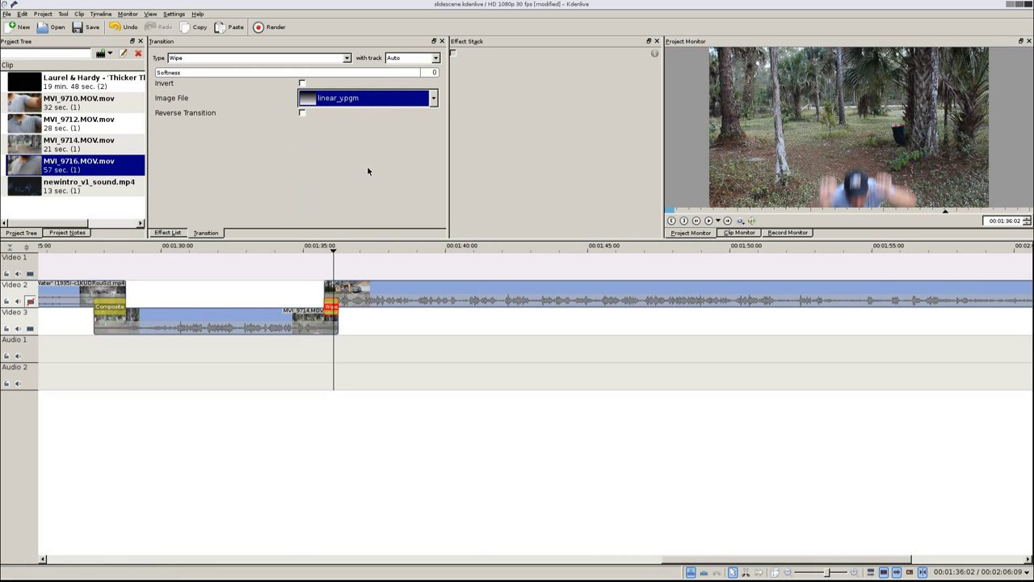
# Show the Video 2 track again and shift MVI_9716.MOV.mov to start at 00:01:35:23, matching the man's raised hands
pyautogui.click(327, 265)
pyautogui.moveTo(327, 265); pyautogui.dragTo(331, 266)
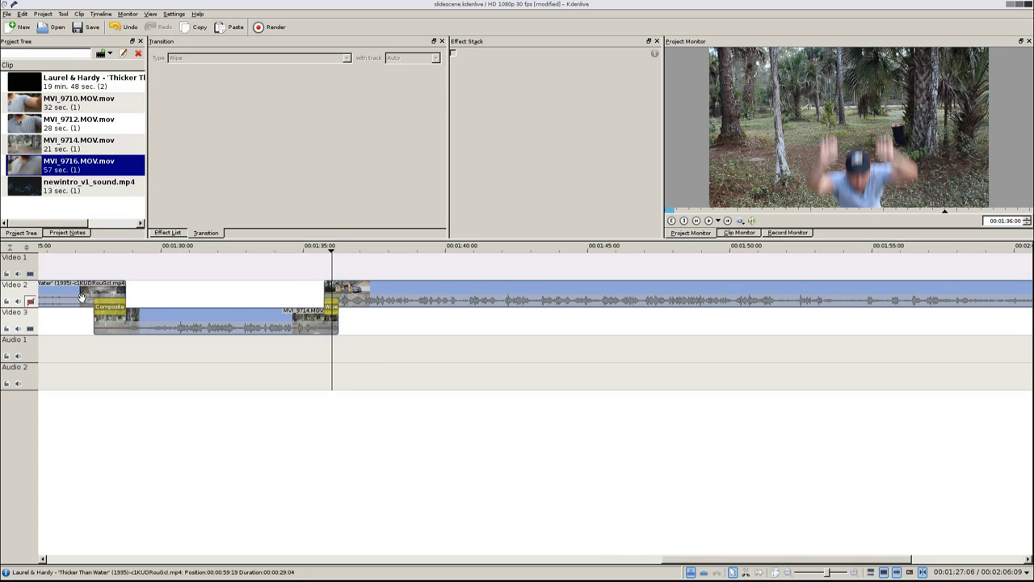
pyautogui.click(316, 260)
pyautogui.moveTo(316, 259); pyautogui.dragTo(337, 289)
pyautogui.click(332, 289)
pyautogui.click(328, 279)
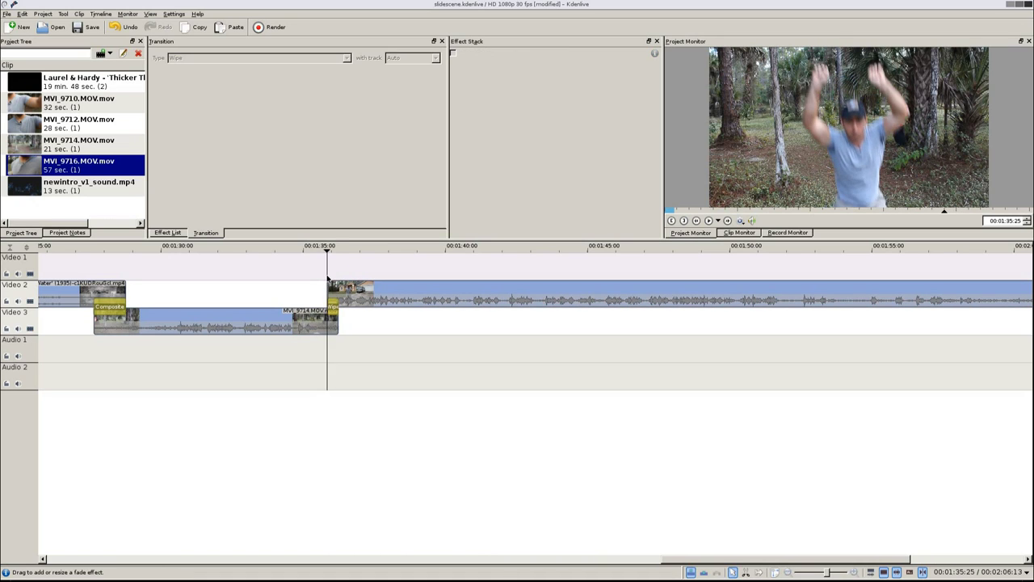
pyautogui.click(326, 279)
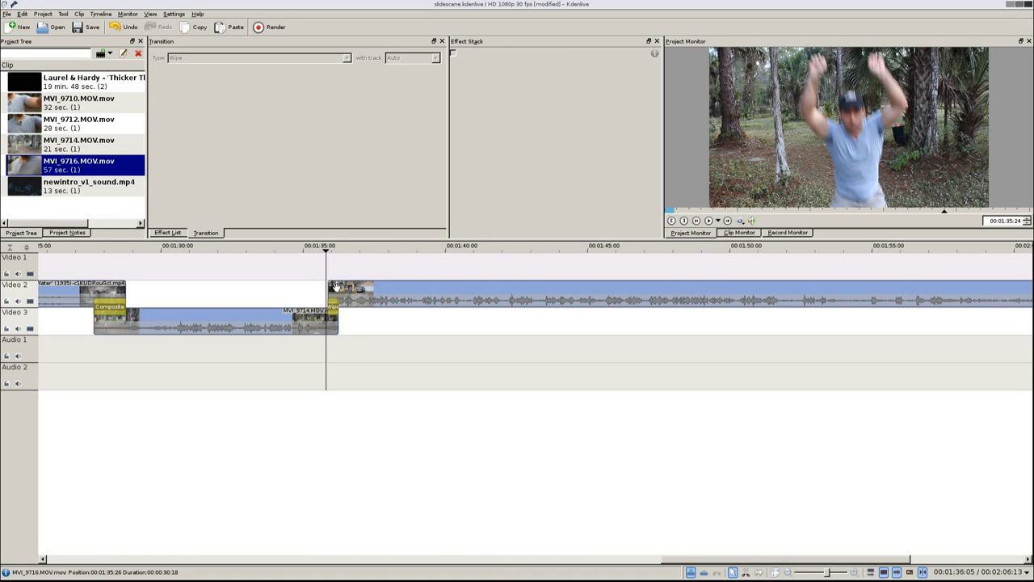
pyautogui.press('Left')
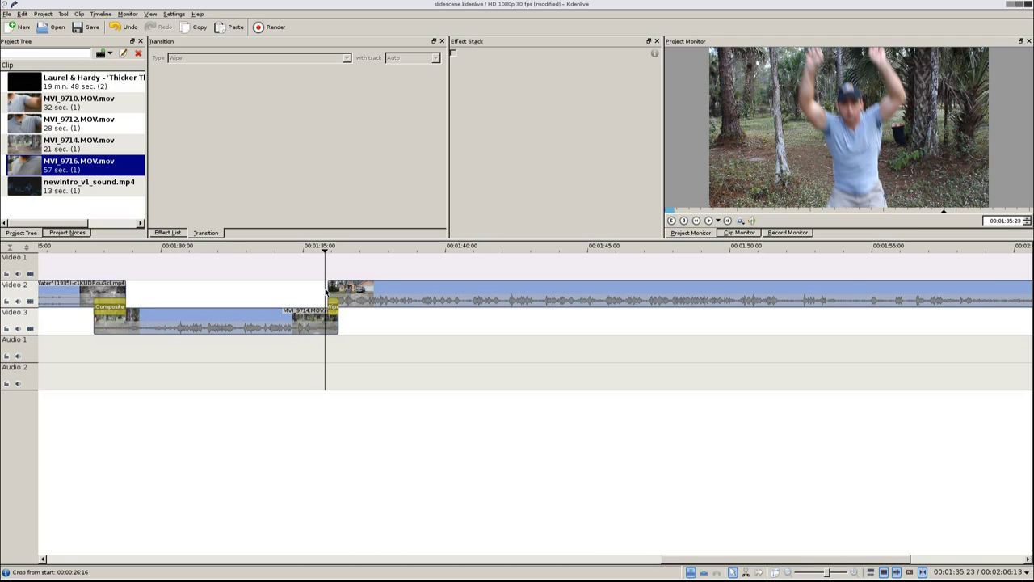
pyautogui.moveTo(326, 291)
pyautogui.mouseDown()
pyautogui.moveTo(321, 277)
pyautogui.moveTo(334, 275)
pyautogui.moveTo(320, 275)
pyautogui.mouseUp()
# Set the transition between MVI_9716.MOV.mov and MVI_9714.MOV.mov back to the Composite type
pyautogui.click(330, 306)
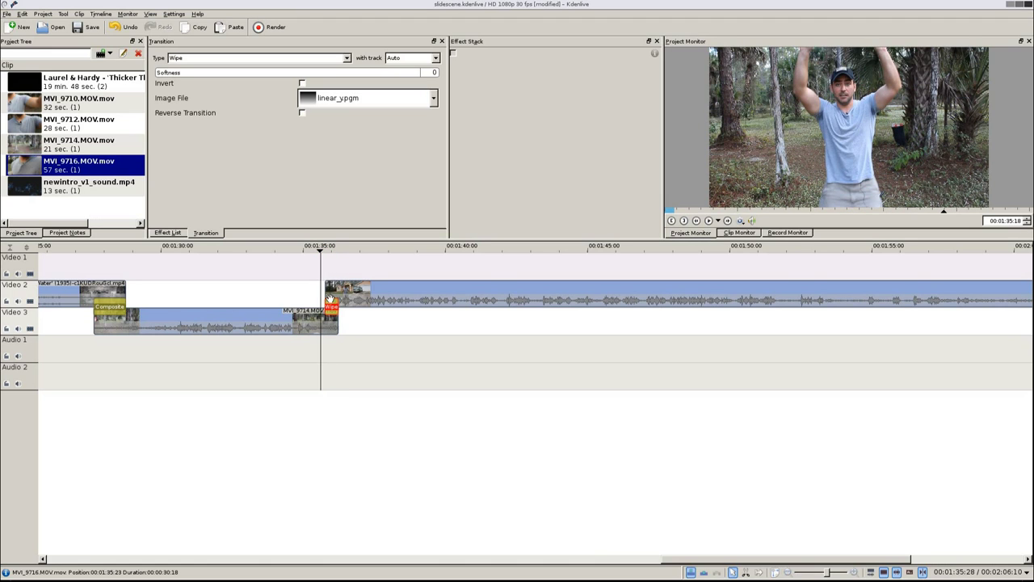
pyautogui.click(276, 59)
pyautogui.scroll(5, 235, 101)
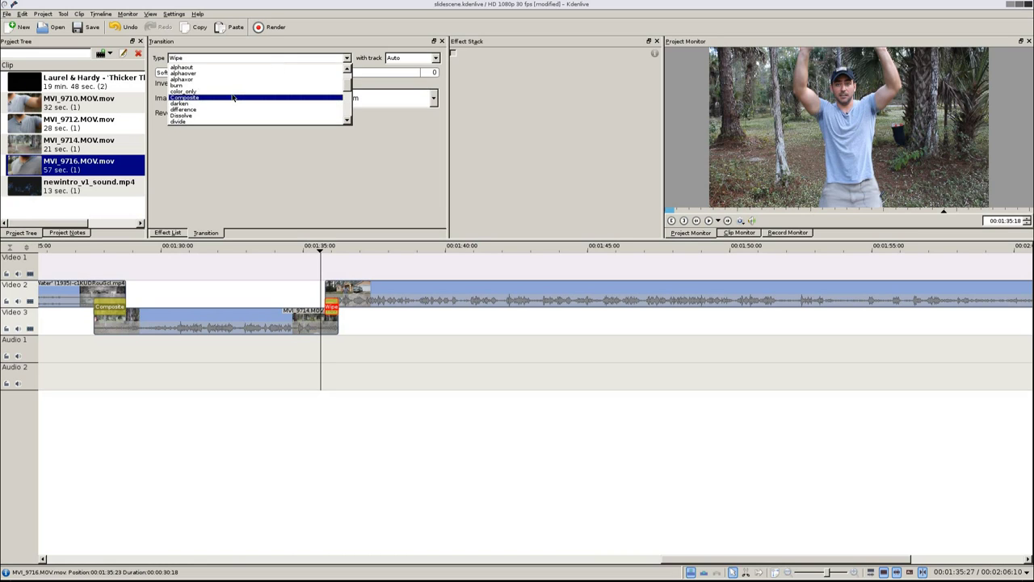
pyautogui.click(232, 98)
# Apply the Pan and Zoom effect to MVI_9716.MOV.mov on Video 2
pyautogui.click(342, 284)
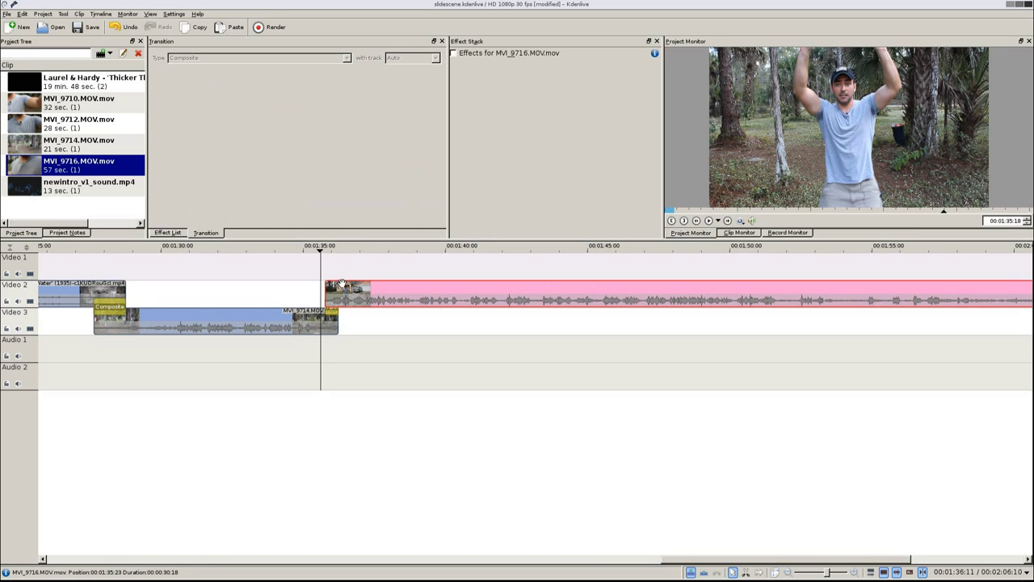
pyautogui.click(179, 233)
pyautogui.doubleClick(199, 128)
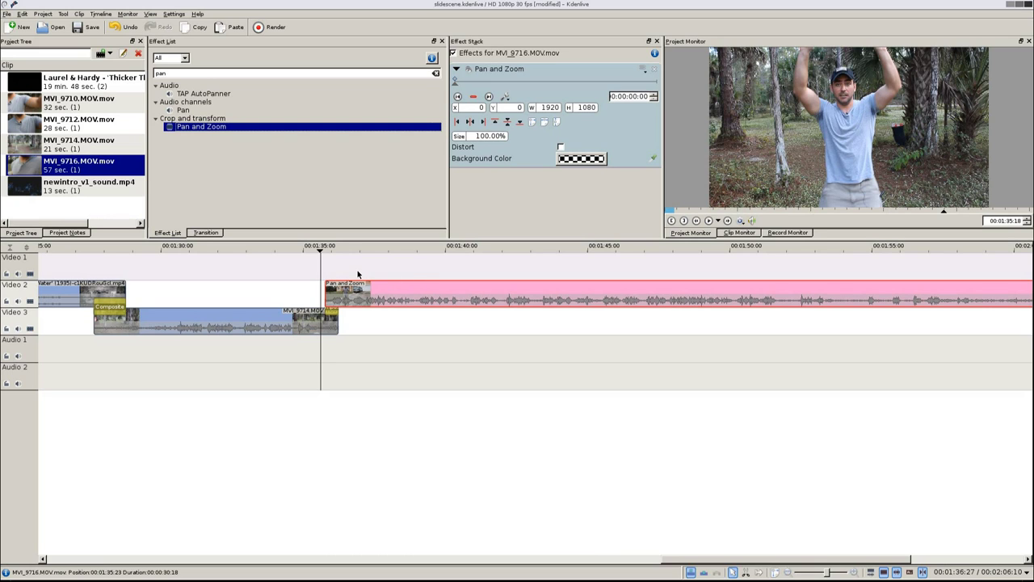
# Step frame by frame around the start of MVI_9716.MOV.mov to examine the man's hand positions at the transition
pyautogui.click(329, 275)
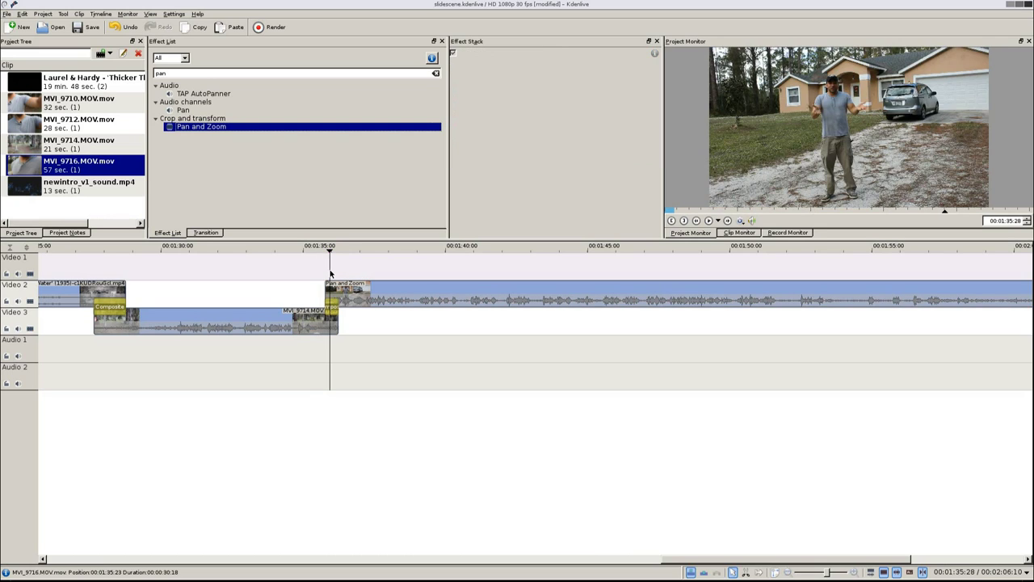
pyautogui.press('Left')
pyautogui.press('Left')
pyautogui.press('Left')
pyautogui.press('Left')
pyautogui.press('Left')
pyautogui.press('Left')
pyautogui.press('Left')
pyautogui.press('Left')
pyautogui.press('Left')
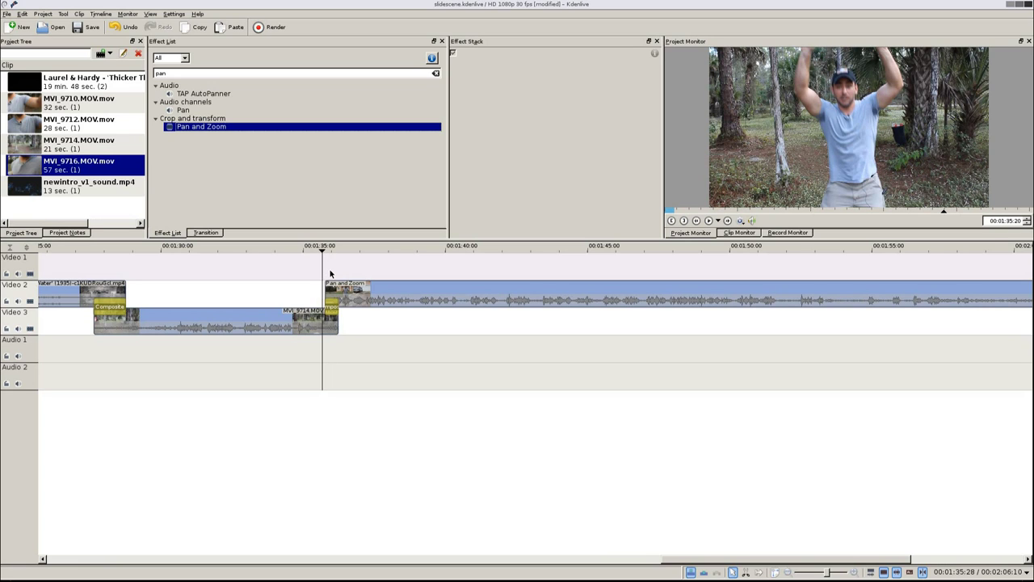
pyautogui.press('Right')
pyautogui.press('Right')
pyautogui.press('Right')
pyautogui.press('Right')
pyautogui.press('Right')
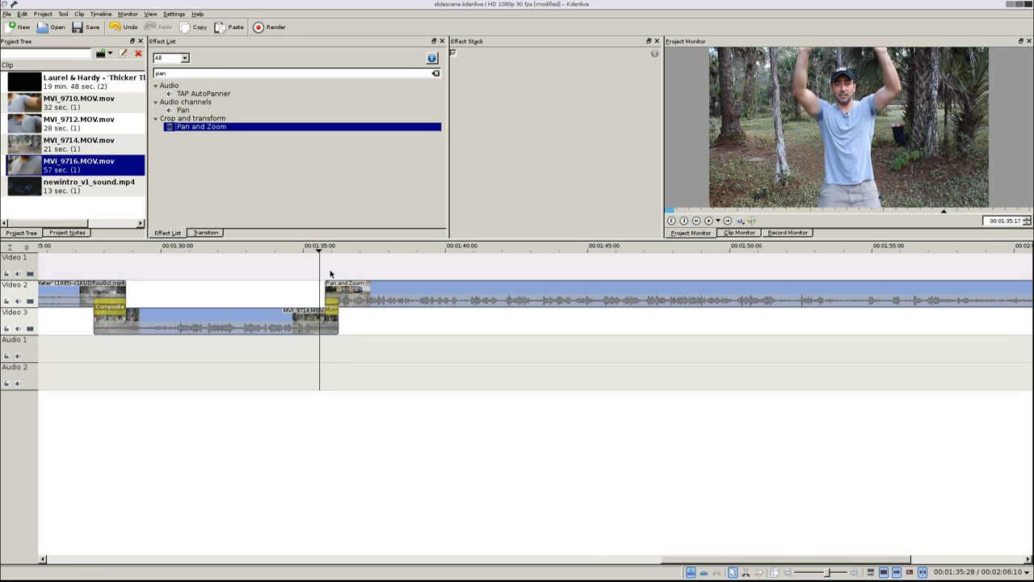
pyautogui.press('Right')
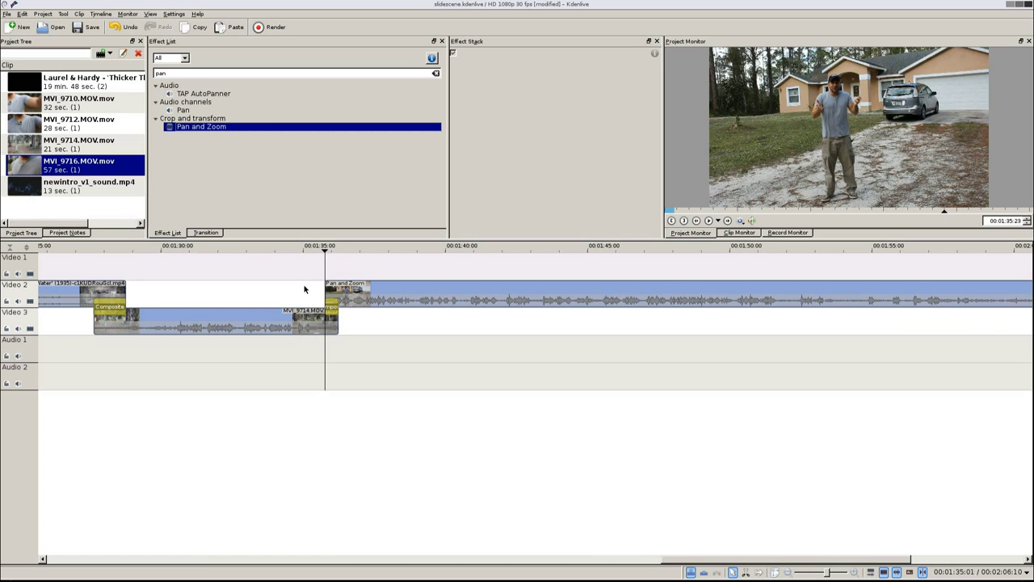
# Add a Pan and Zoom keyframe at 0:00:00:13 on MVI_9716.MOV.mov and set its first keyframe to X 0, Y -1103
pyautogui.click(348, 288)
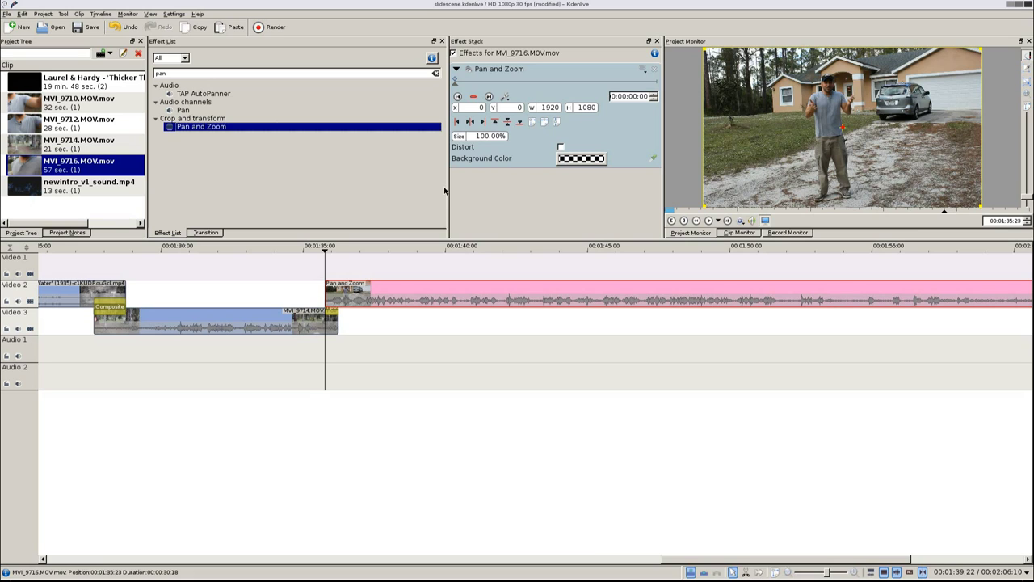
pyautogui.click(336, 270)
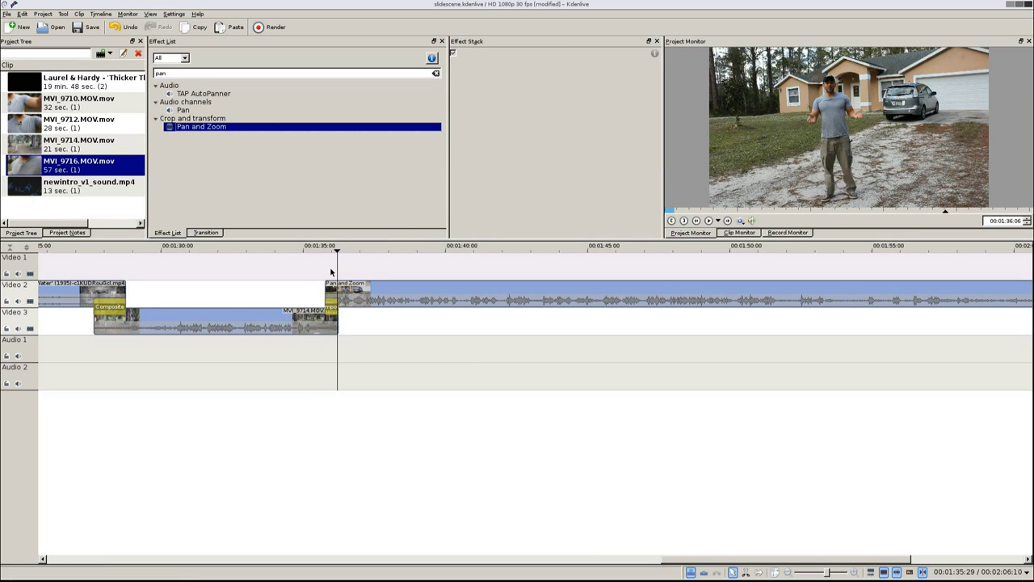
pyautogui.click(379, 293)
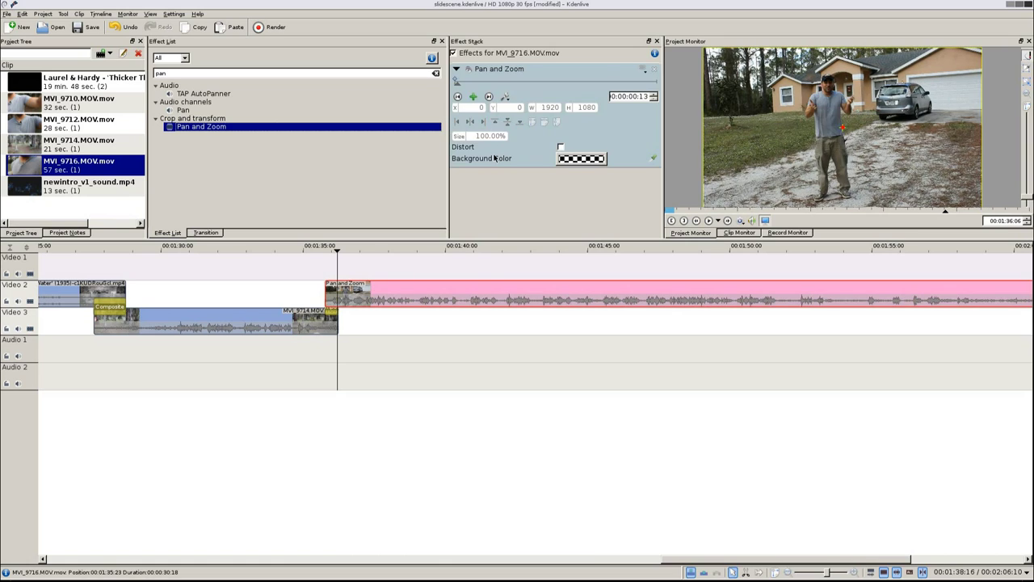
pyautogui.click(457, 96)
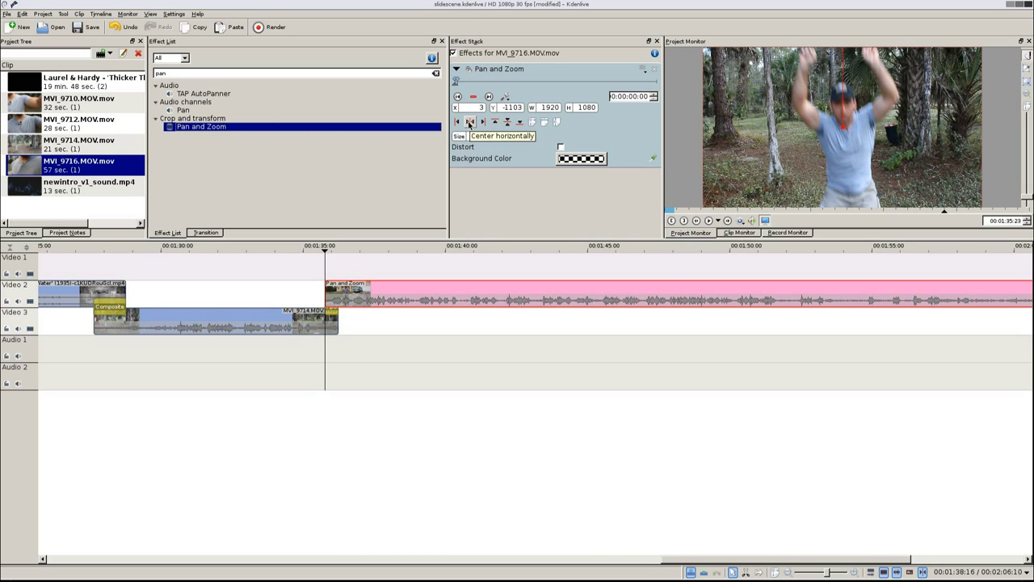
pyautogui.click(469, 122)
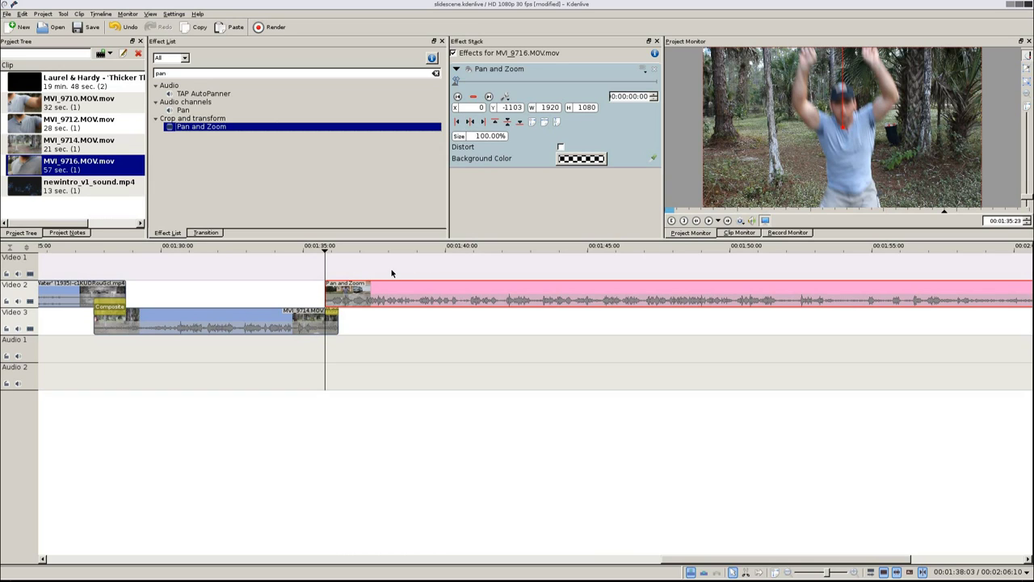
# Add a Pan and Zoom keyframe at 0:00:00:08 on MVI_9716.MOV.mov with the frame at X 0, Y -254
pyautogui.click(333, 280)
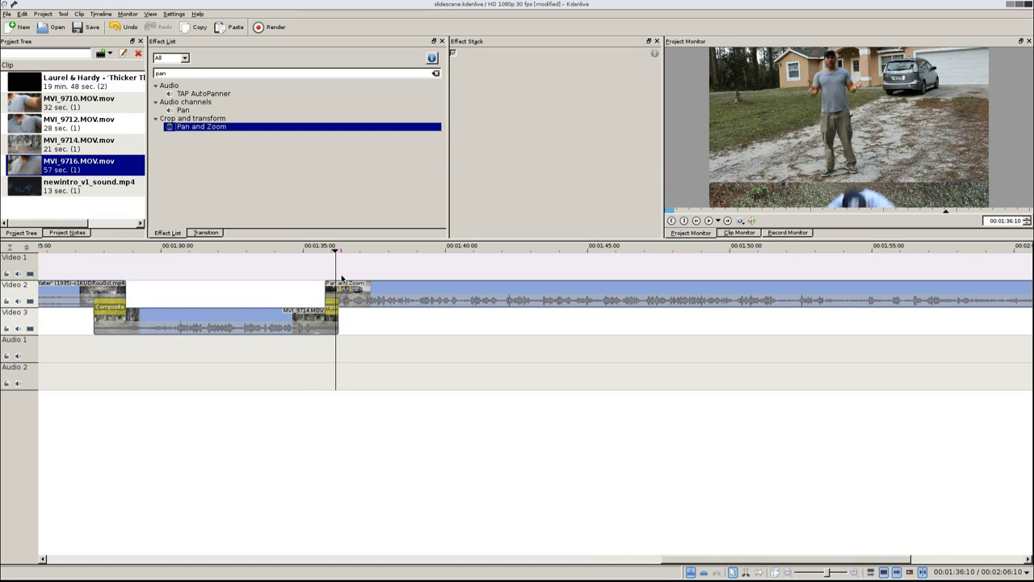
pyautogui.click(330, 277)
pyautogui.moveTo(331, 278); pyautogui.dragTo(333, 278)
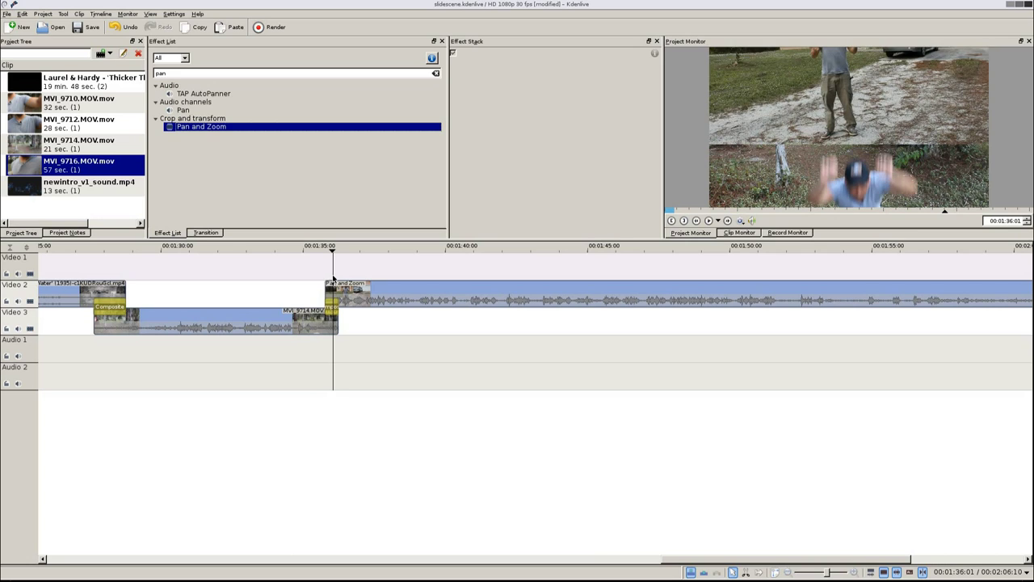
pyautogui.click(384, 293)
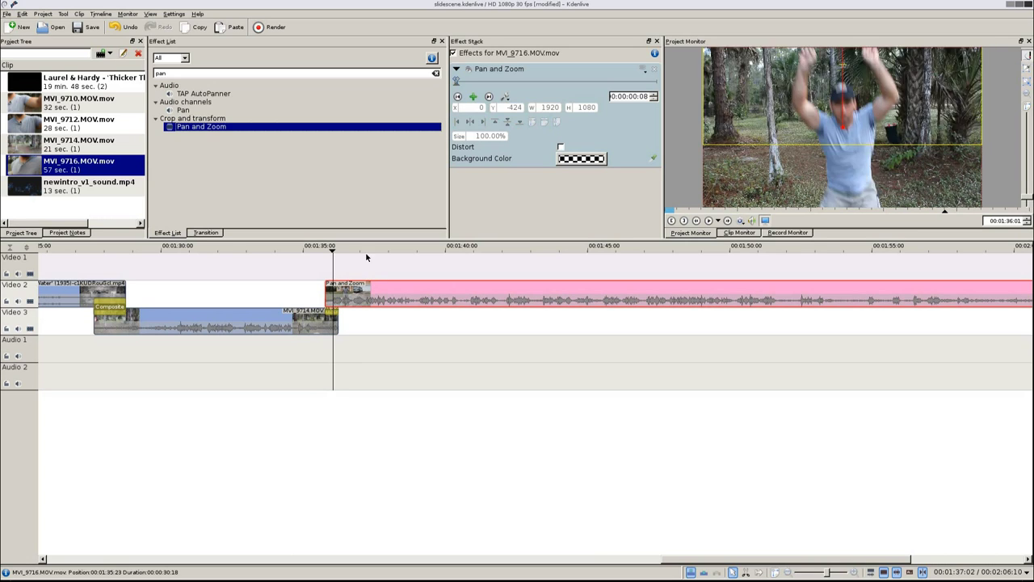
pyautogui.click(474, 97)
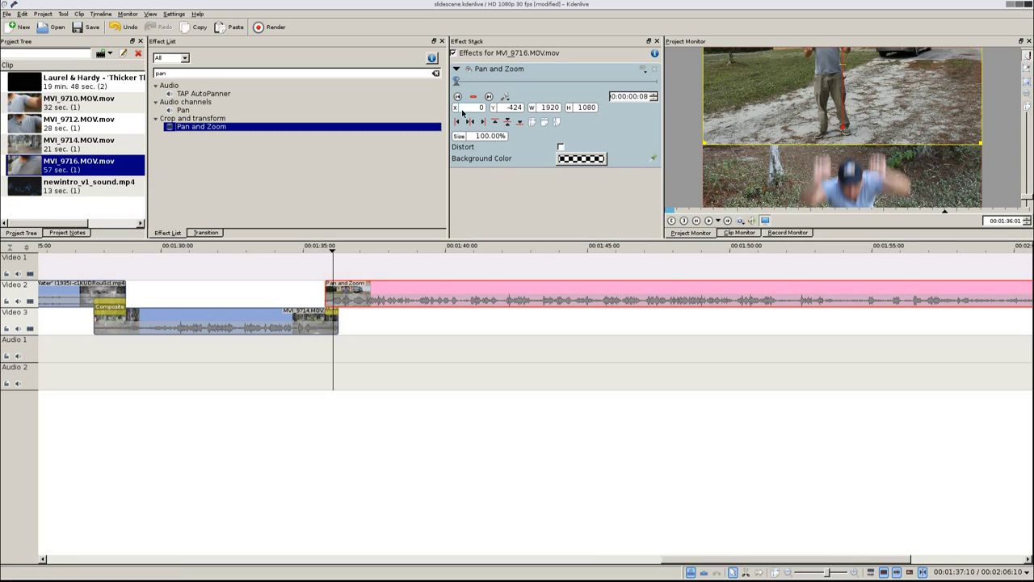
pyautogui.moveTo(801, 127); pyautogui.dragTo(803, 151)
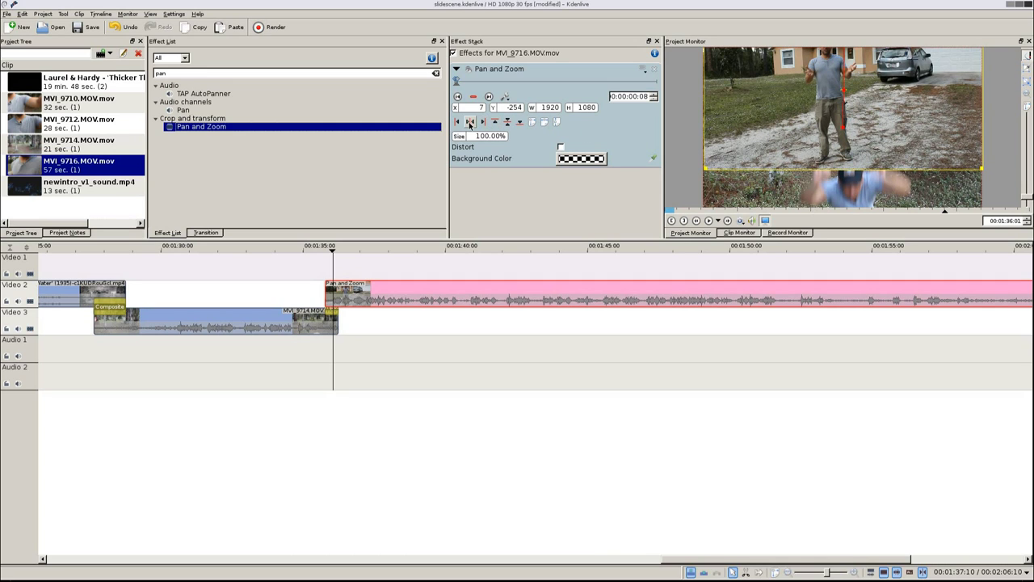
pyautogui.click(469, 124)
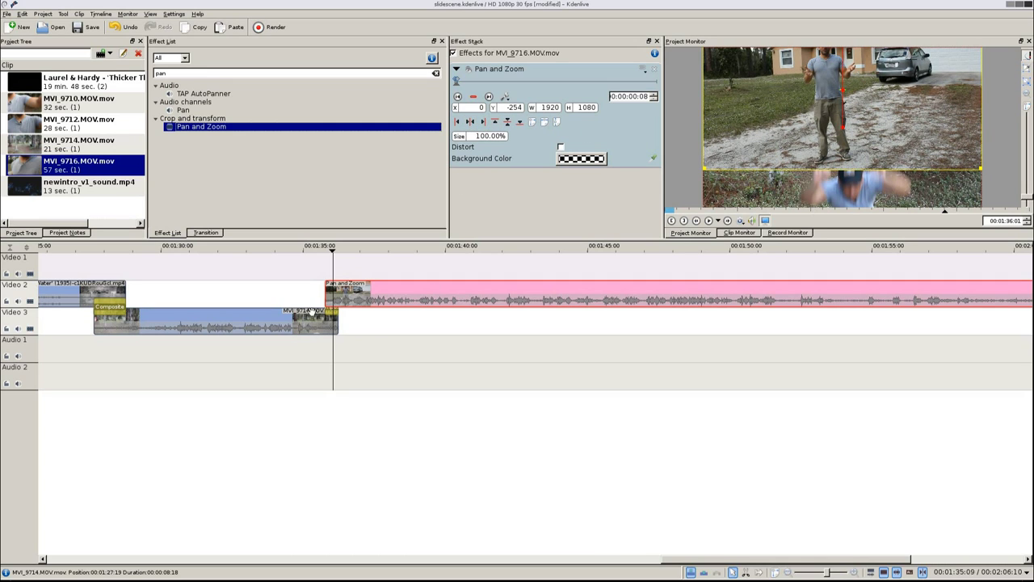
# Preview the downward slide, then add a Pan and Zoom keyframe at 0:00:00:10 with the frame at X 0, Y 0
pyautogui.click(319, 261)
pyautogui.press('space')
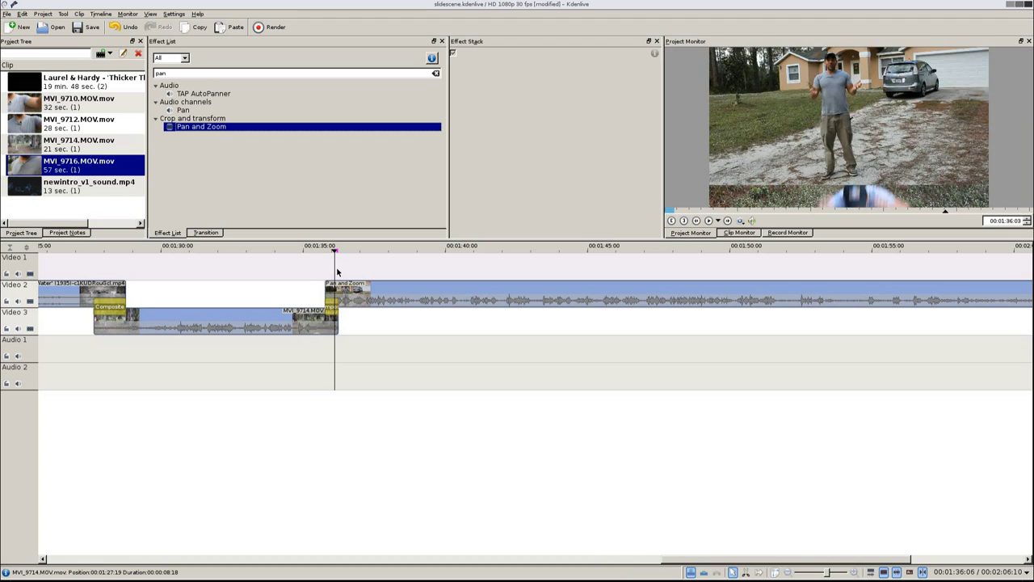
pyautogui.moveTo(339, 272); pyautogui.dragTo(334, 268)
pyautogui.click(333, 296)
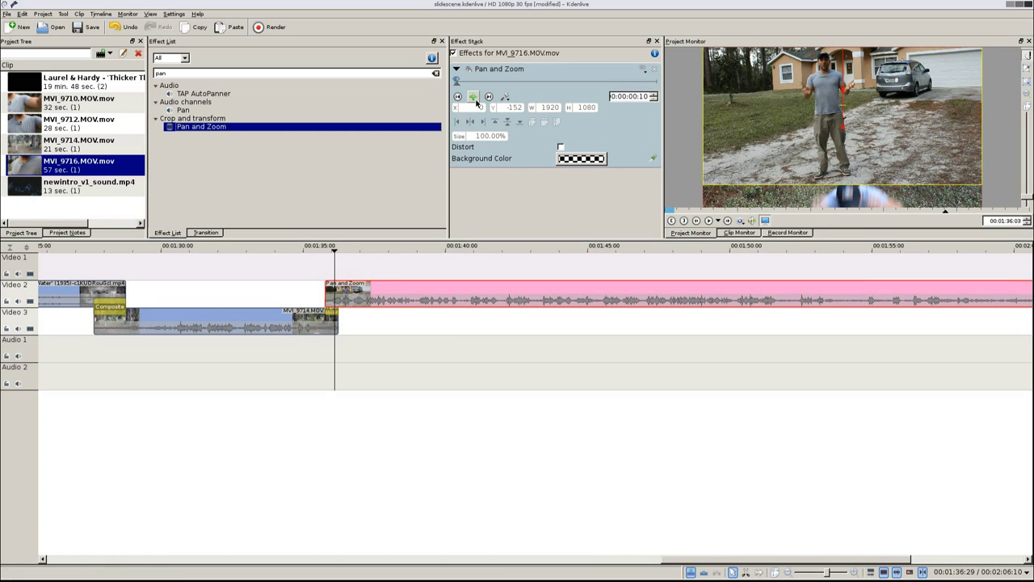
pyautogui.click(474, 97)
pyautogui.click(508, 121)
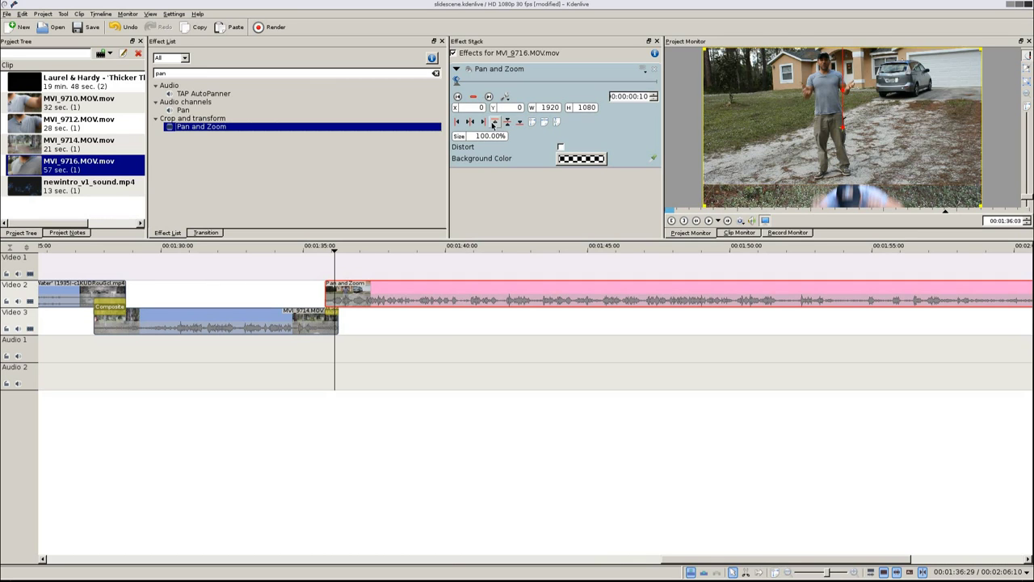
# Review the transition into MVI_9716.MOV.mov from just before its start and save the project
pyautogui.click(318, 266)
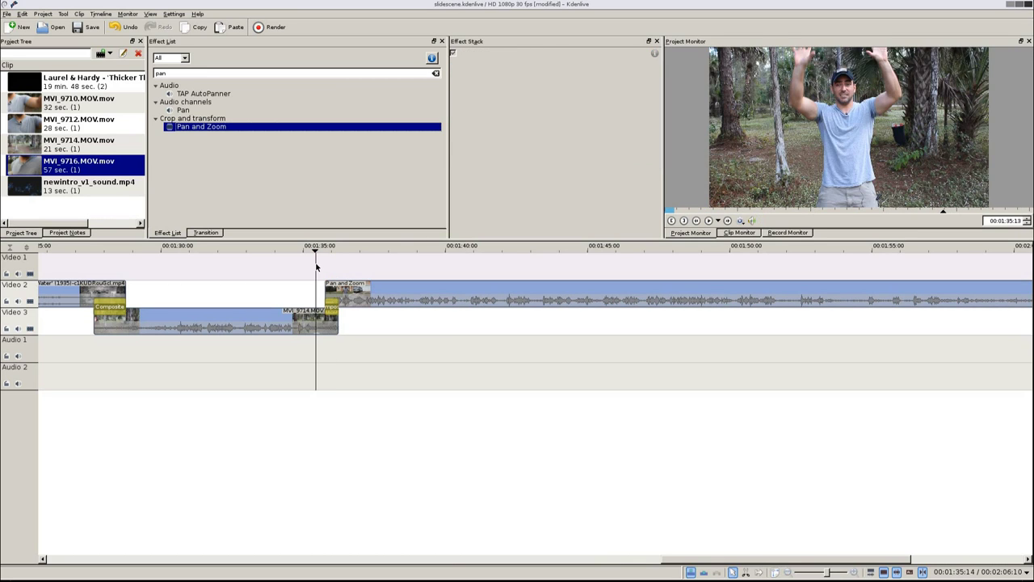
pyautogui.click(317, 262)
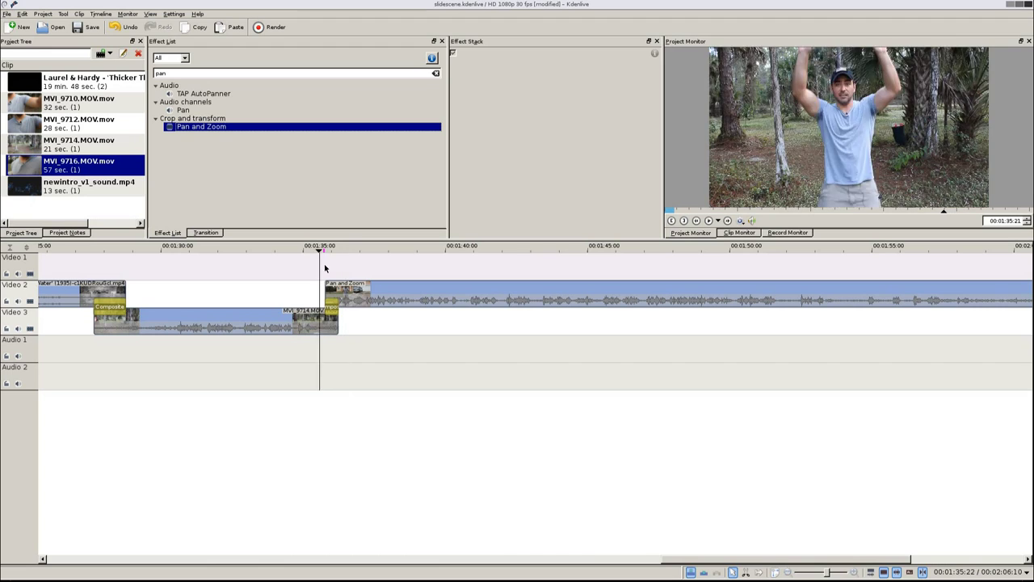
pyautogui.click(573, 248)
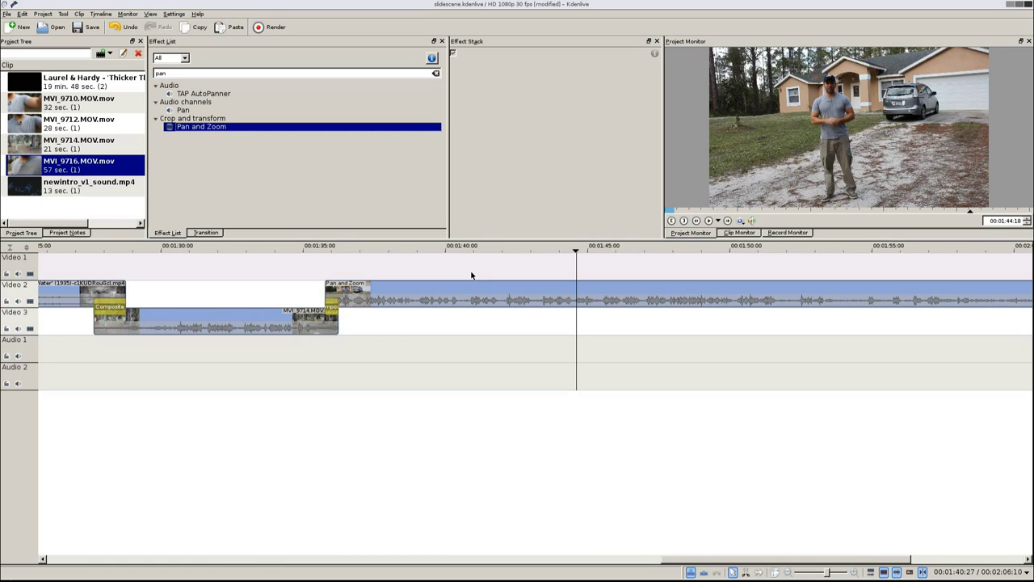
pyautogui.hotkey('ctrl', 's')
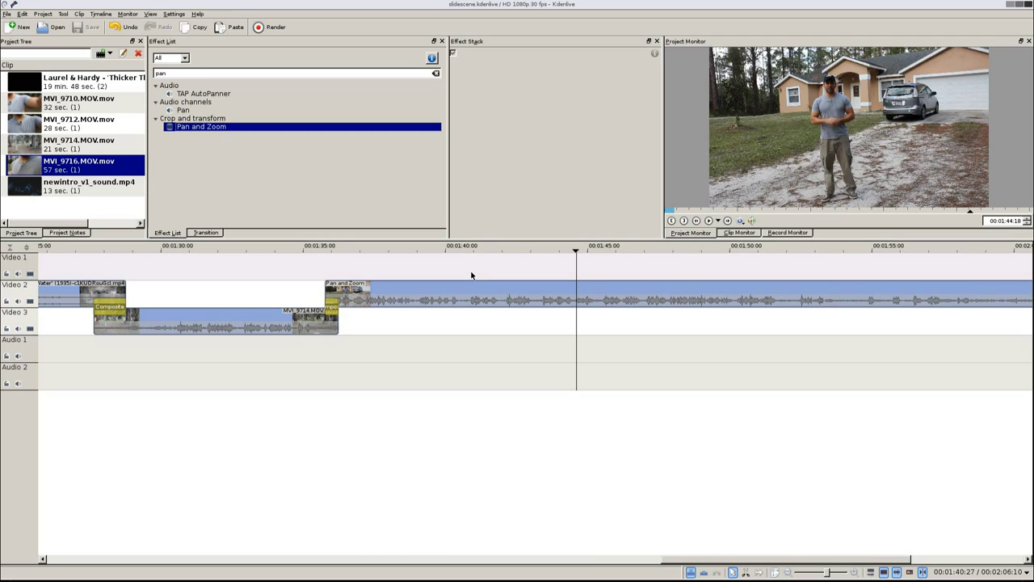